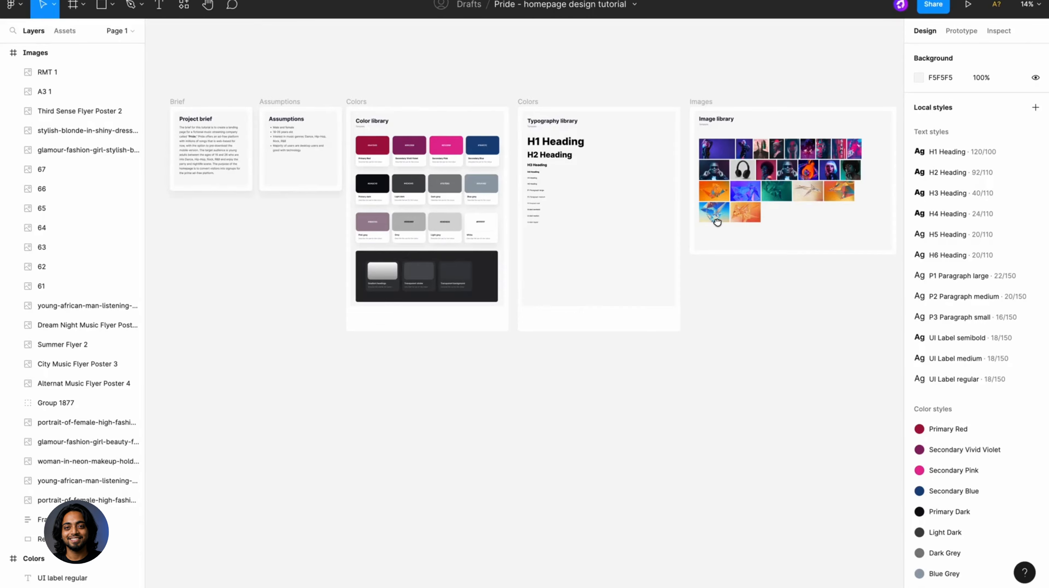
- Create a new 1440 × 1024 Desktop frame on the empty canvas beside the Images frame
drag(717, 222, 566, 219)
drag(810, 189, 688, 187)
drag(778, 181, 719, 181)
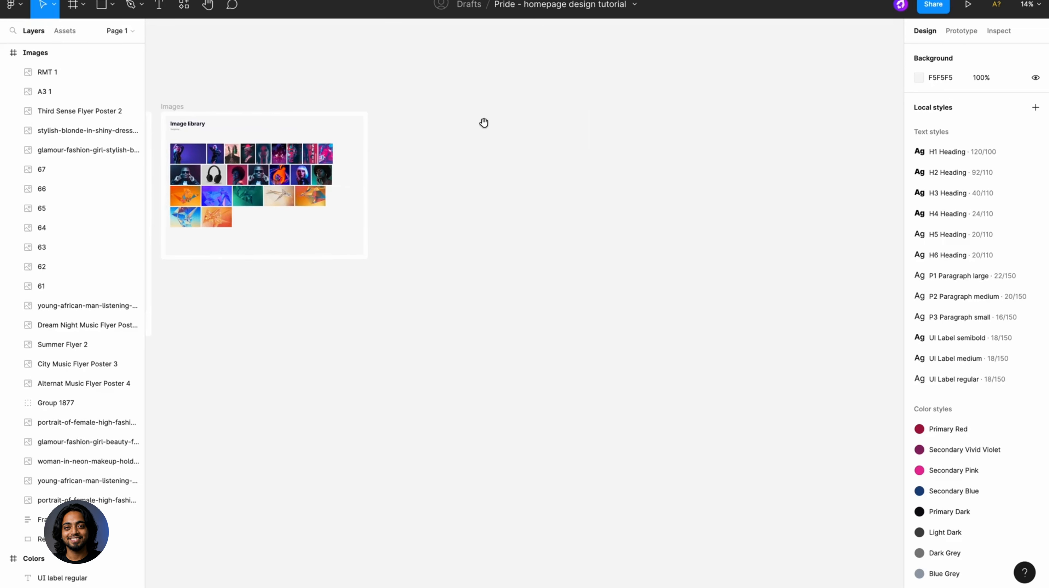
scroll(483, 123, up, 5)
click(68, 8)
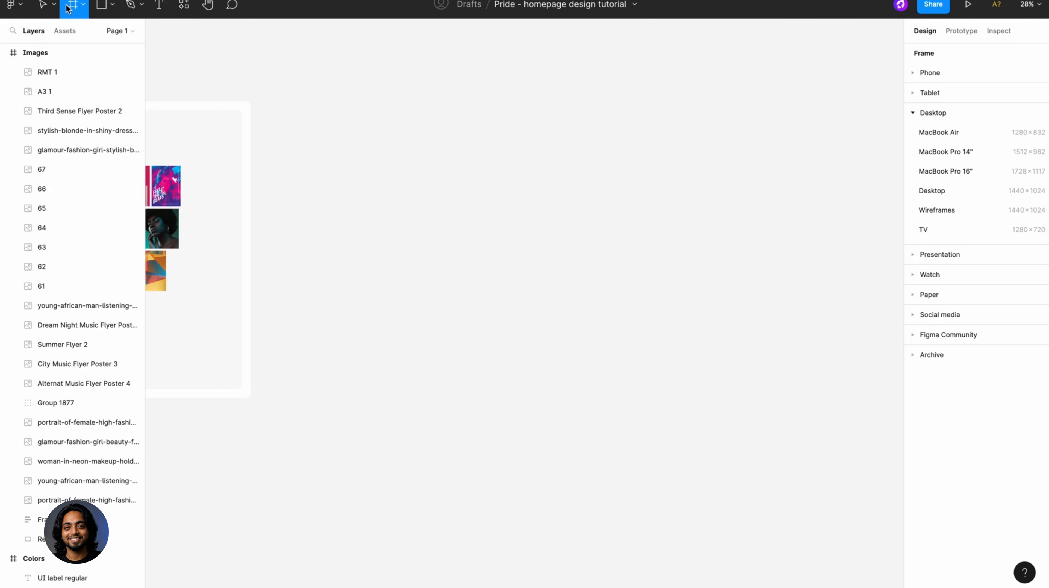
click(928, 191)
drag(571, 261, 570, 144)
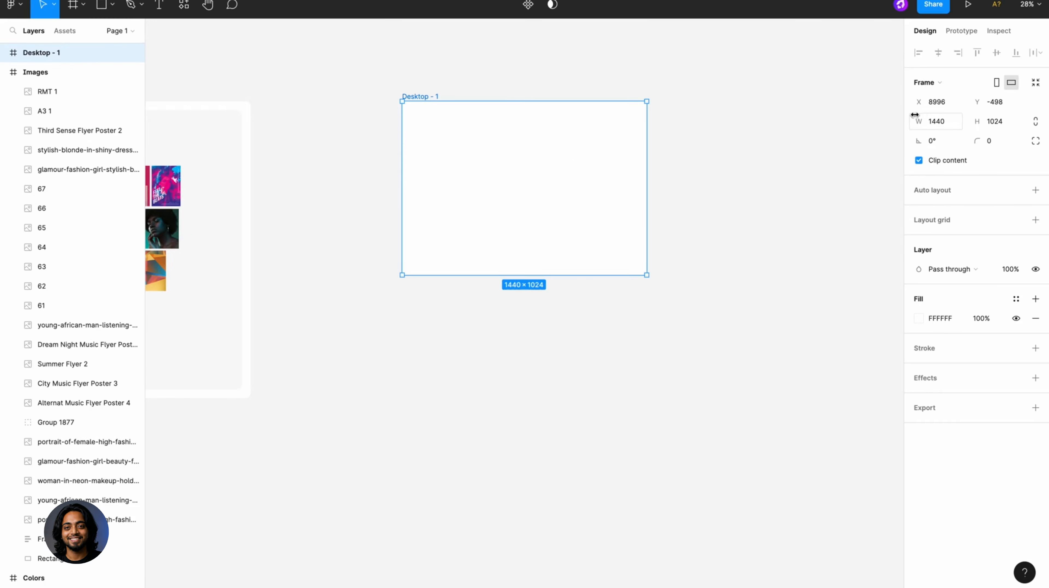
- Resize the new desktop frame to 1920 wide and 1080 high
click(946, 125)
text(1920)
key(Return)
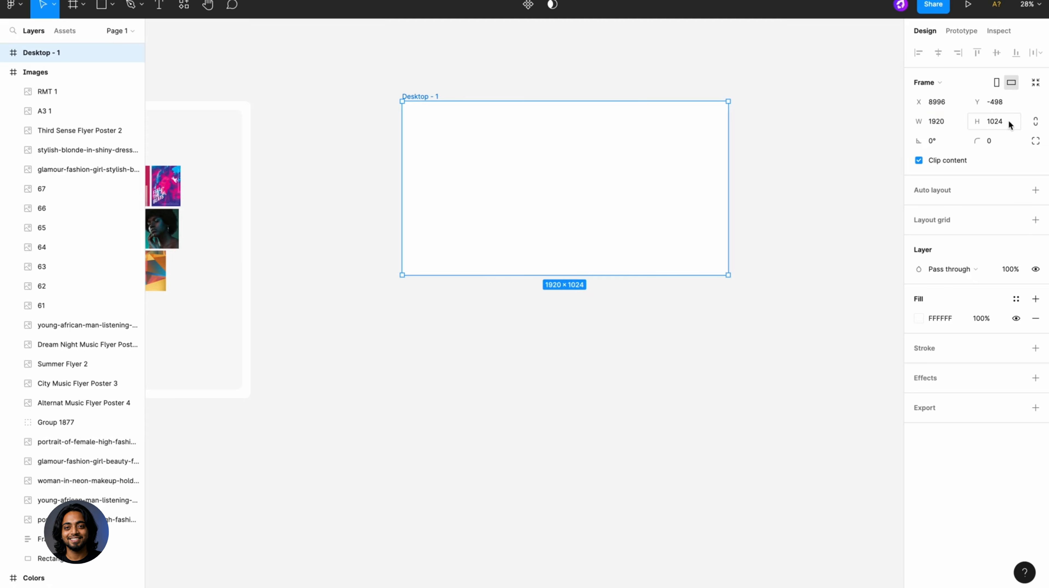
click(1005, 126)
key(Return)
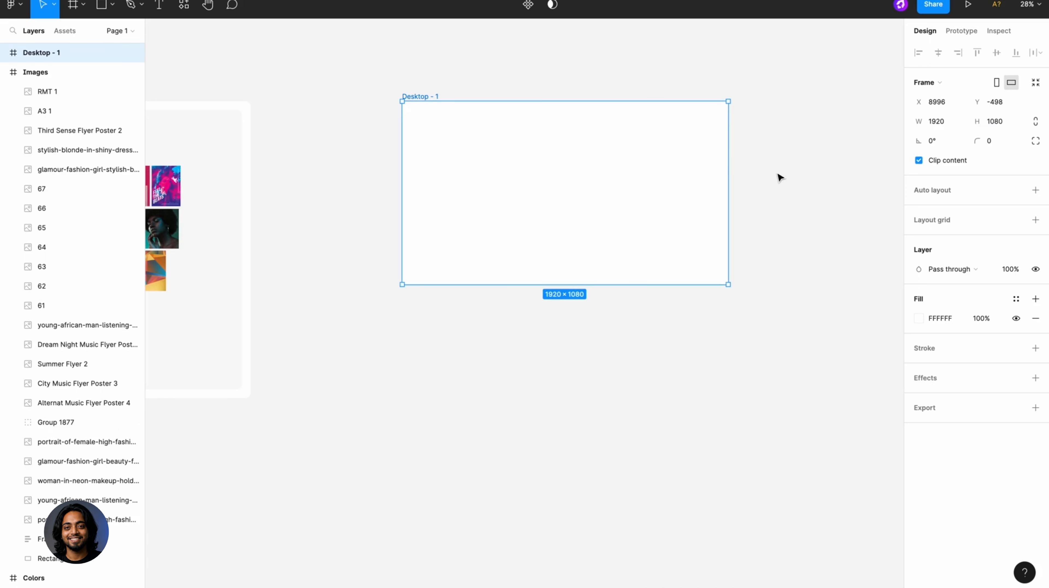
- Duplicate the 1920 × 1080 desktop frame and place the copy directly beside it on its right
scroll(679, 169, down, 2)
scroll(678, 169, down, 2)
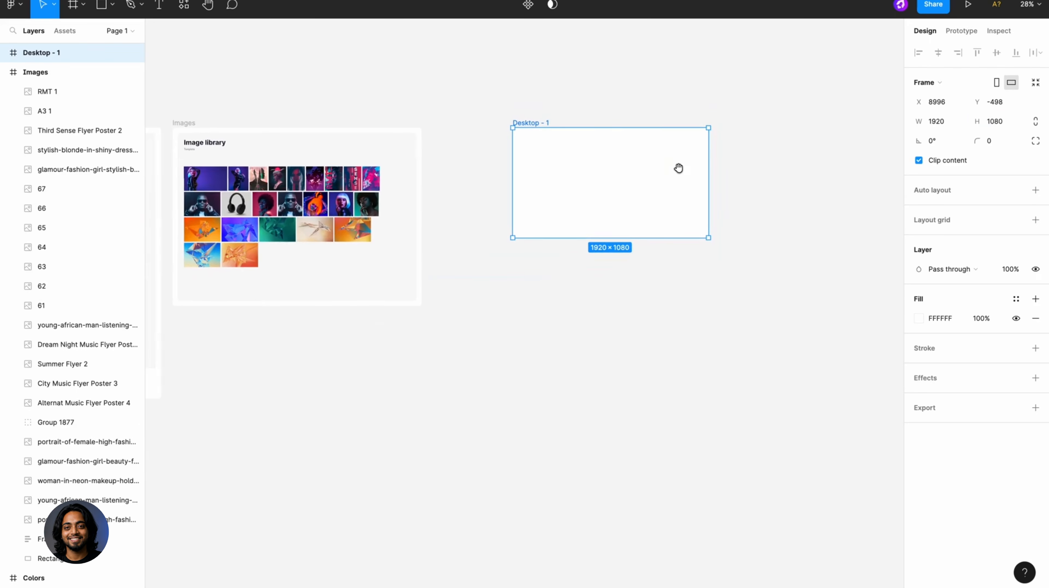
drag(544, 124, 744, 125)
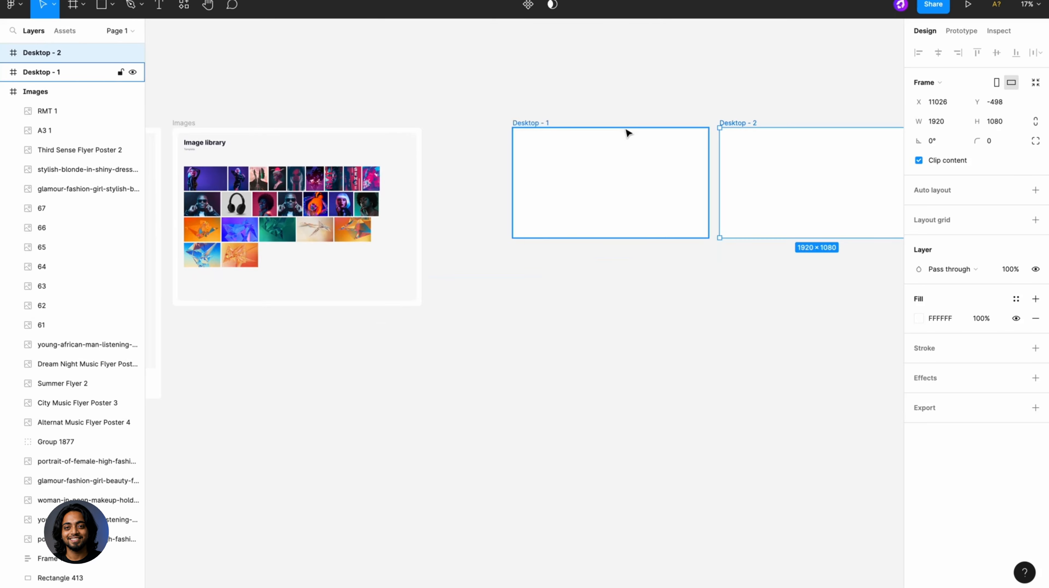
- Stretch the Desktop - 1 frame downward to a height of about 3113 and fill it with the Primary Dark color style
click(545, 125)
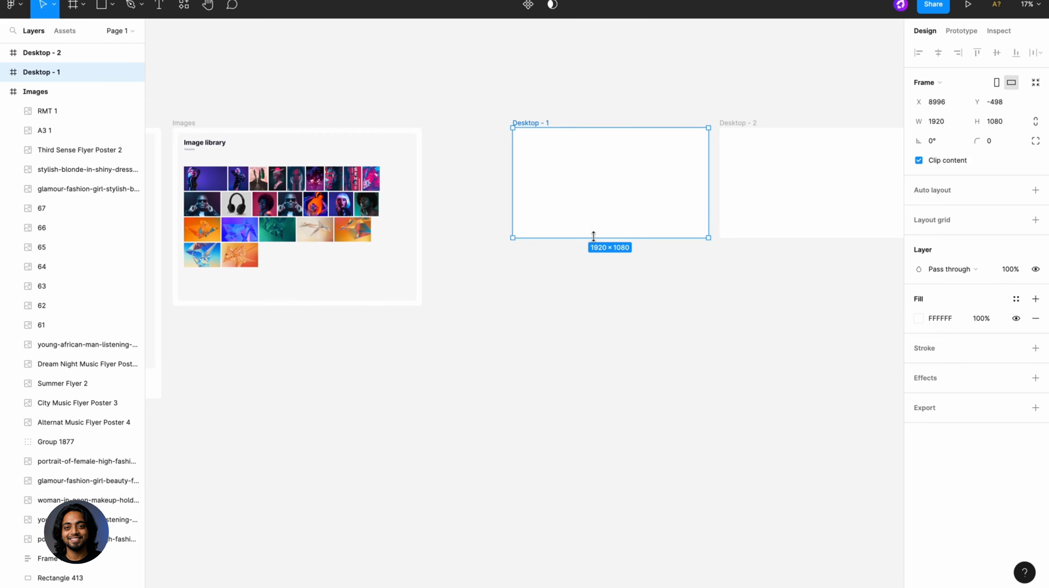
drag(593, 235, 606, 445)
scroll(706, 152, up, 5)
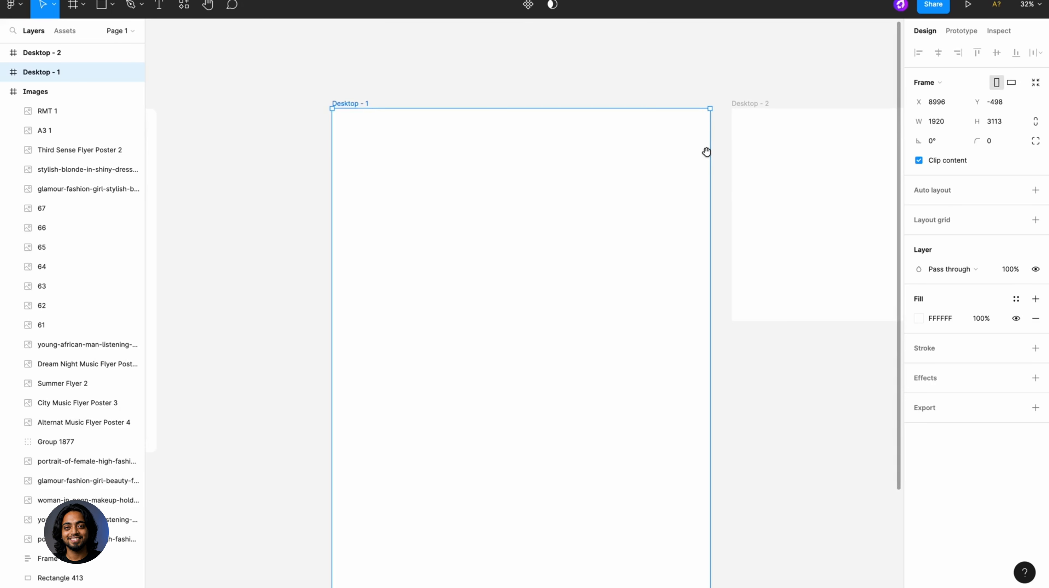
scroll(706, 151, up, 2)
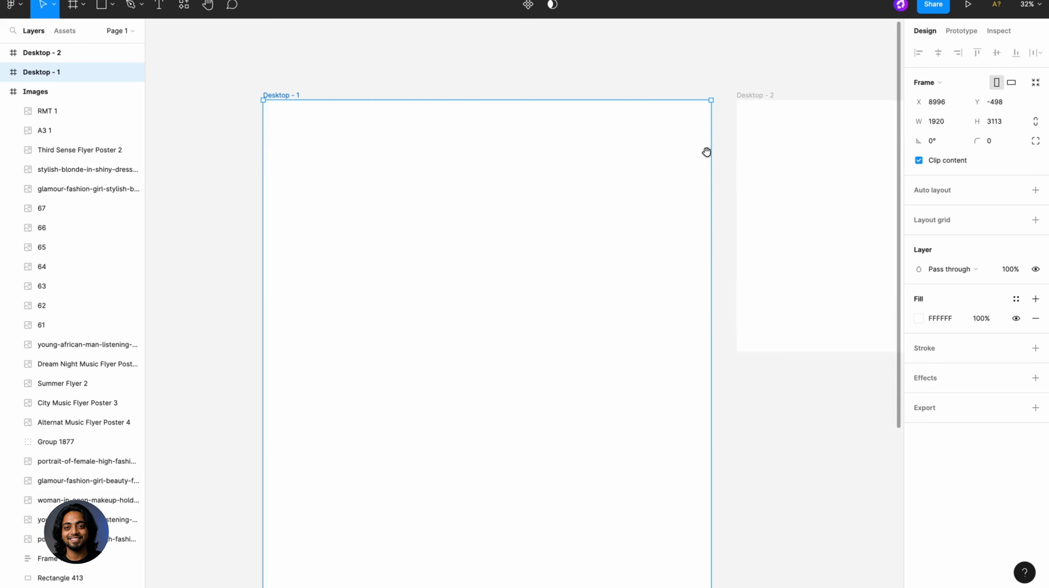
click(1014, 297)
click(948, 450)
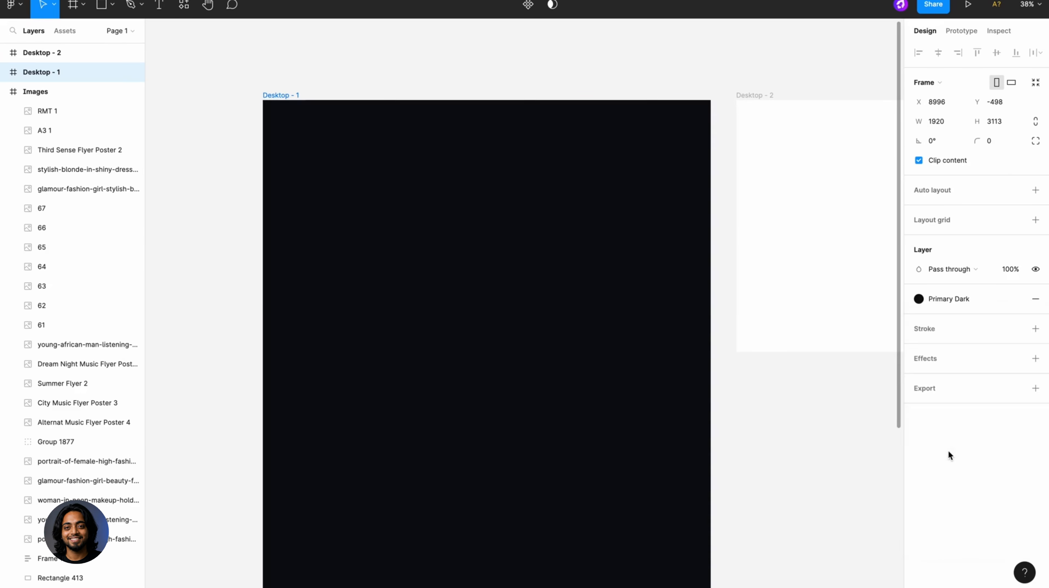
click(811, 456)
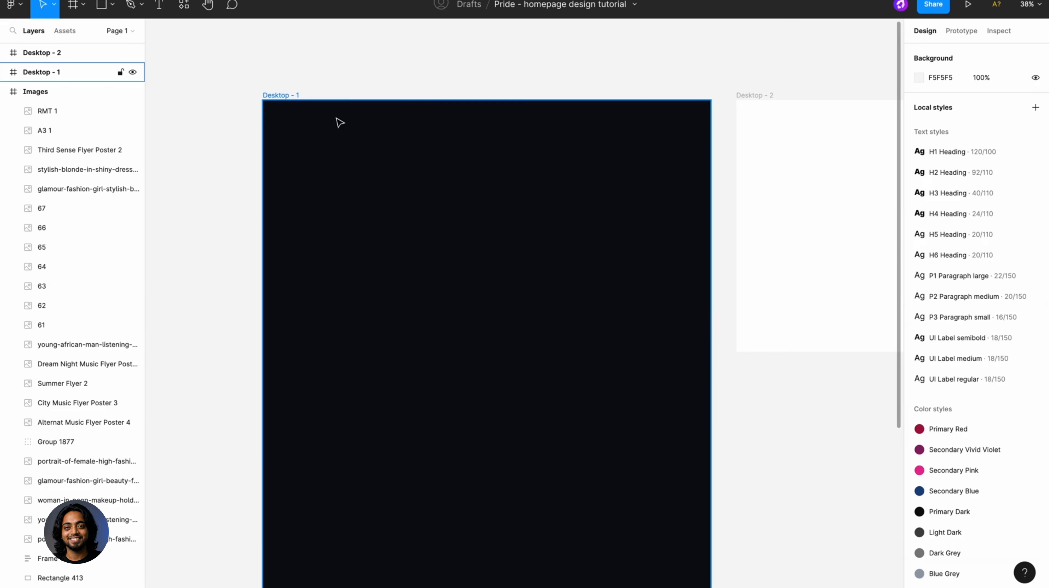
- Paste the copied pride logo and position it near the upper-left corner of the Desktop - 1 frame
key(ctrl+v)
drag(510, 302, 319, 138)
scroll(319, 138, up, 4)
- Add a "Home" text label to the right of the logo and apply the UI Label semibold text style
key(t)
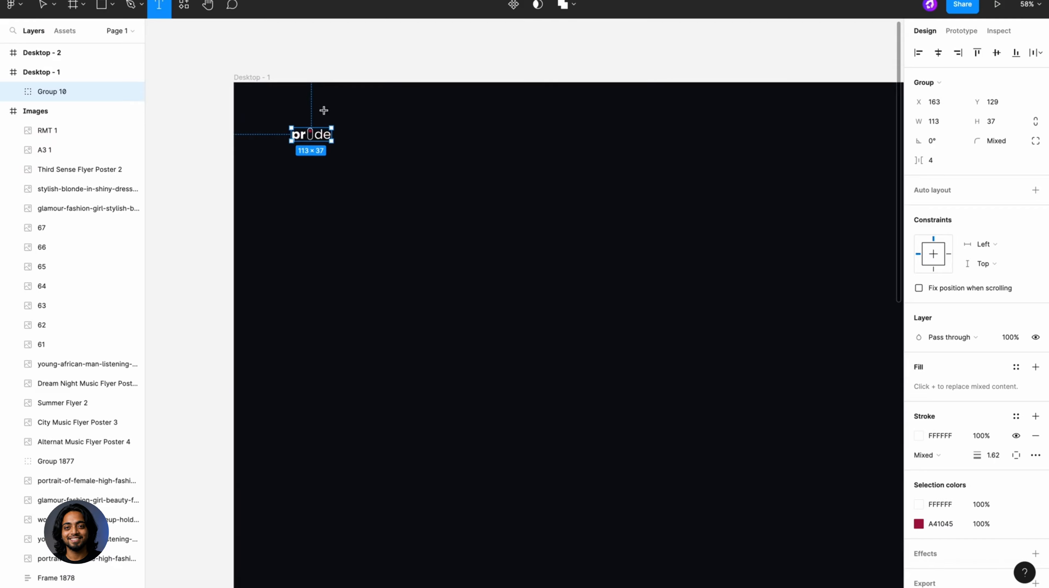
click(359, 133)
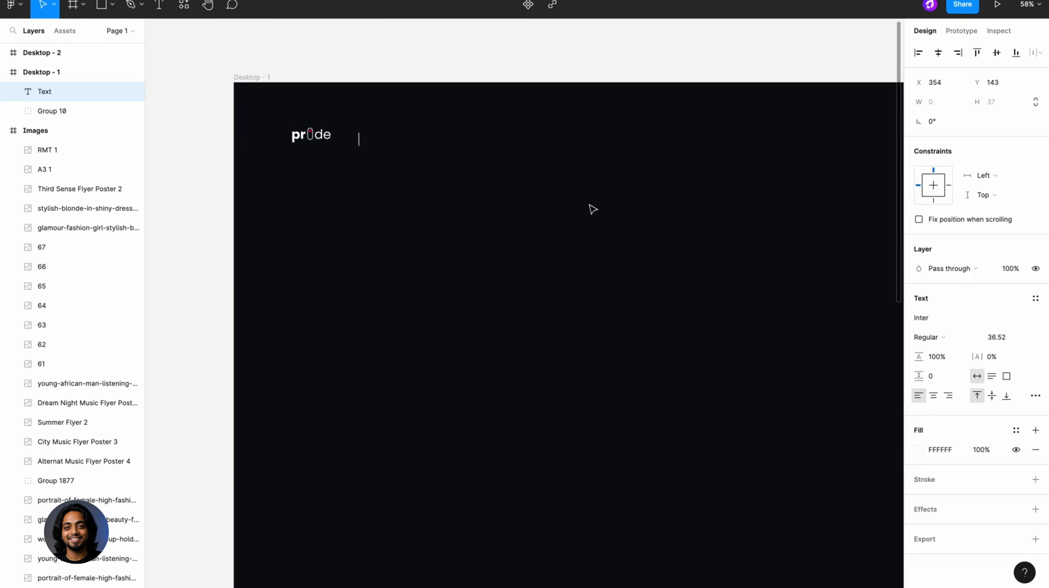
text(Home)
key(Escape)
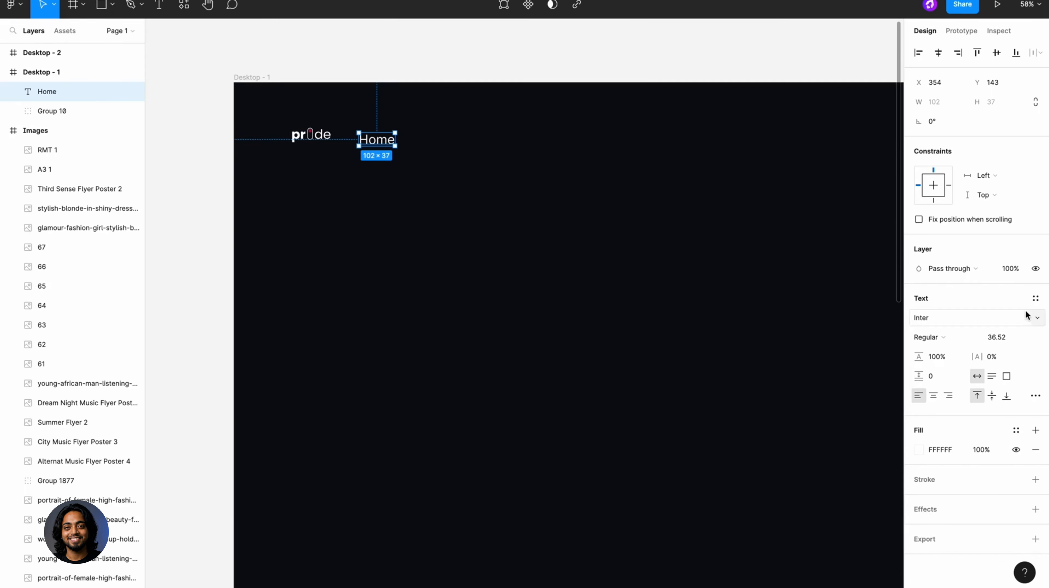
click(1034, 298)
scroll(990, 491, down, 3)
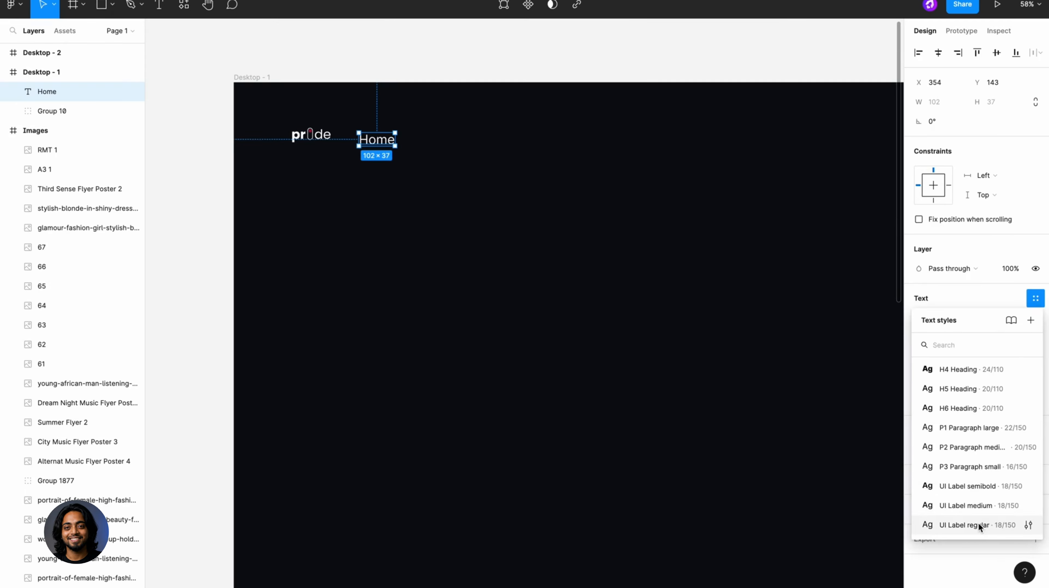
click(981, 488)
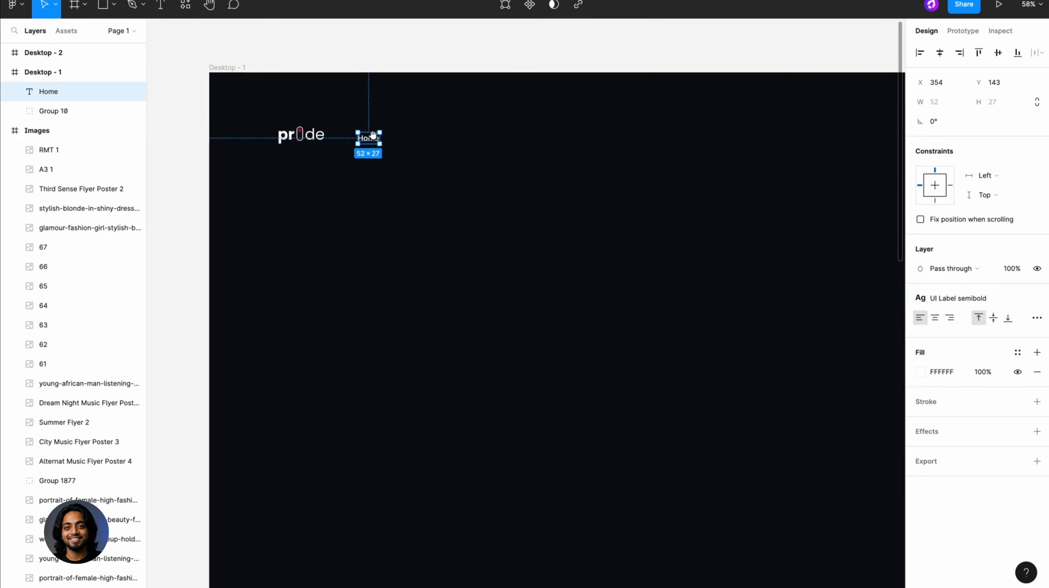
- Duplicate the Home label to its right and change the copy's text to "New arrivals"
scroll(373, 135, up, 5)
drag(368, 138, 423, 139)
double_click(424, 138)
text(New arri)
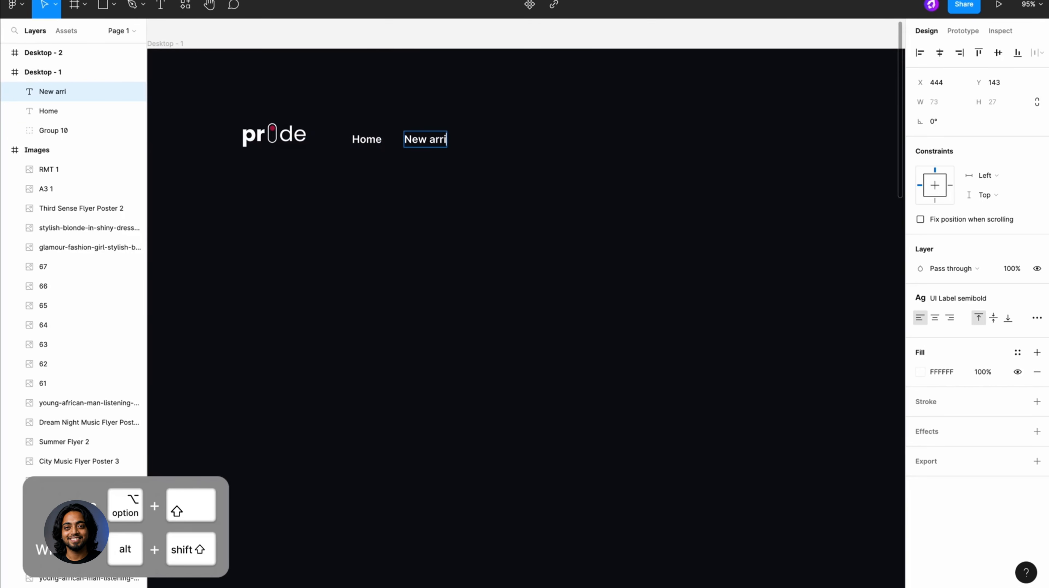
text(vals)
key(Escape)
- Duplicate the label further along the navigation row and change the first two copies to "Download" and "Pricing"
drag(445, 139, 726, 141)
double_click(529, 139)
text(Download)
key(Escape)
double_click(587, 139)
text(Pricing)
key(Escape)
- Change the two remaining navigation copies, set apart on the right of the row, to "Log in" and "Sign up"
double_click(679, 140)
text(Log in)
key(Escape)
double_click(726, 141)
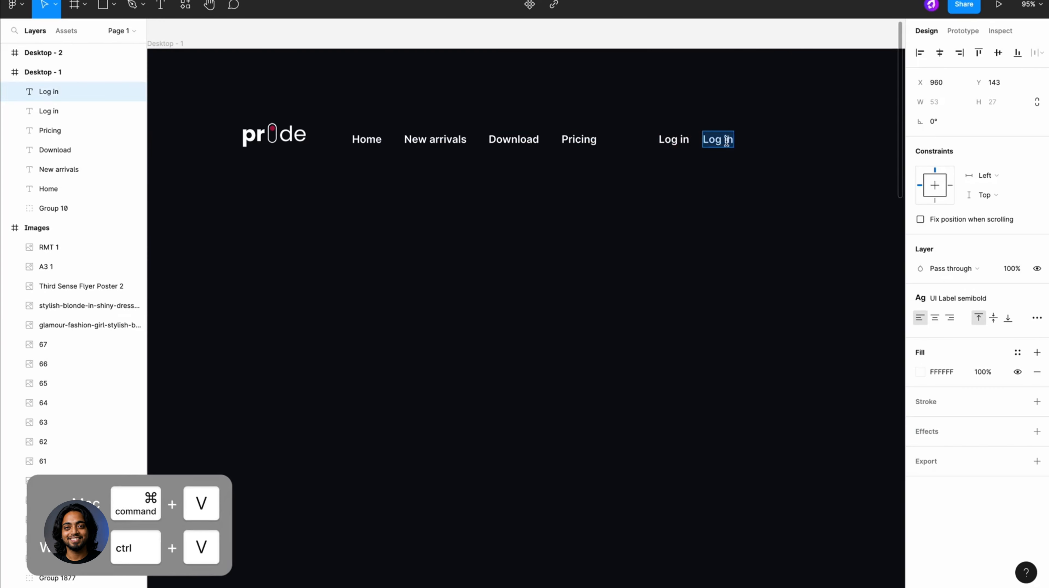
text(Sign up)
key(Escape)
click(751, 114)
- Apply the UI Label regular text style to the New arrivals, Download, Pricing and Log in labels
scroll(750, 114, right, 1)
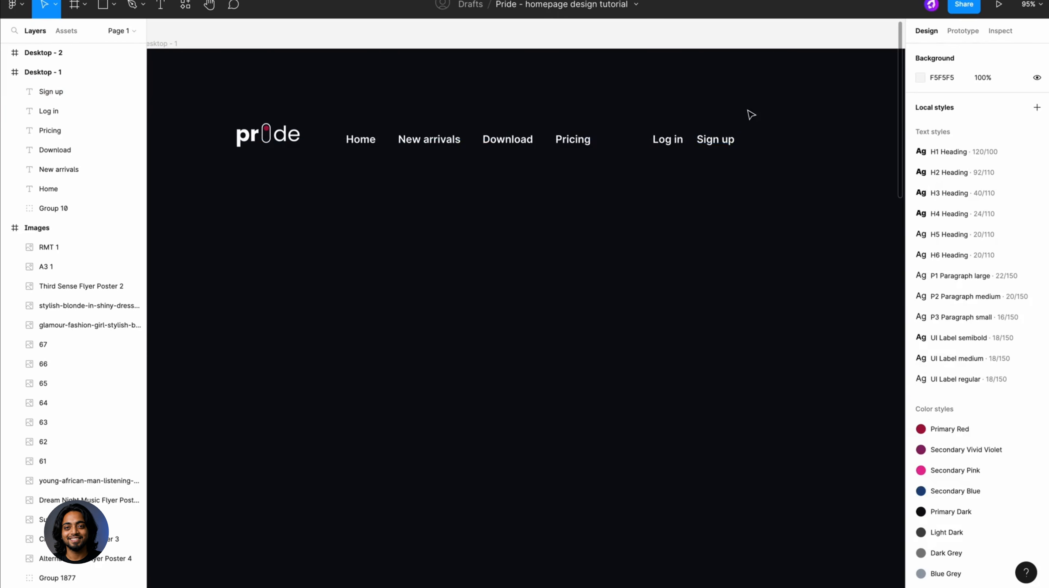
scroll(750, 114, right, 1)
click(653, 137)
shift+click(558, 135)
shift+click(493, 136)
shift+click(416, 136)
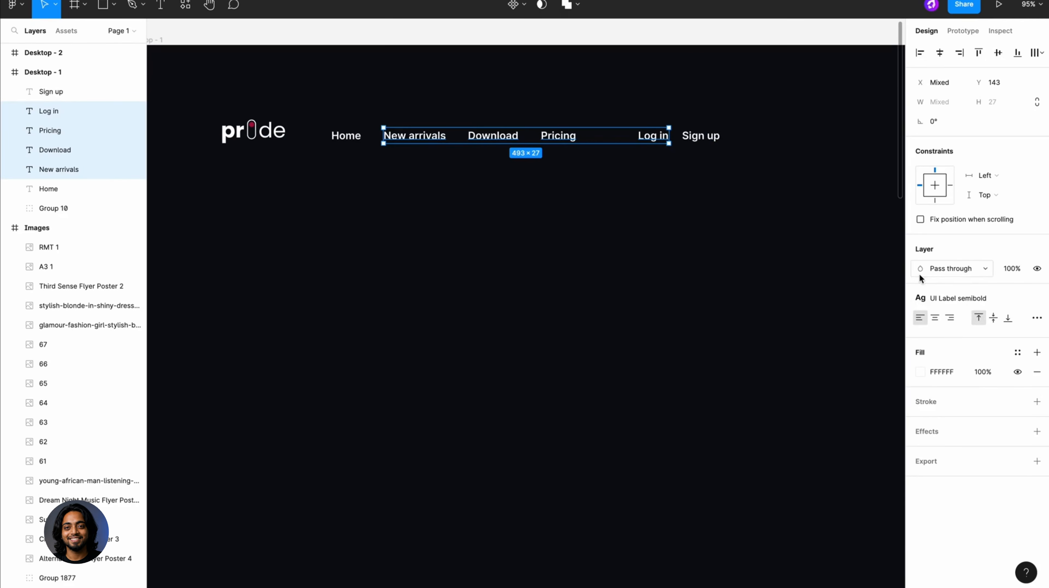
click(946, 298)
click(959, 524)
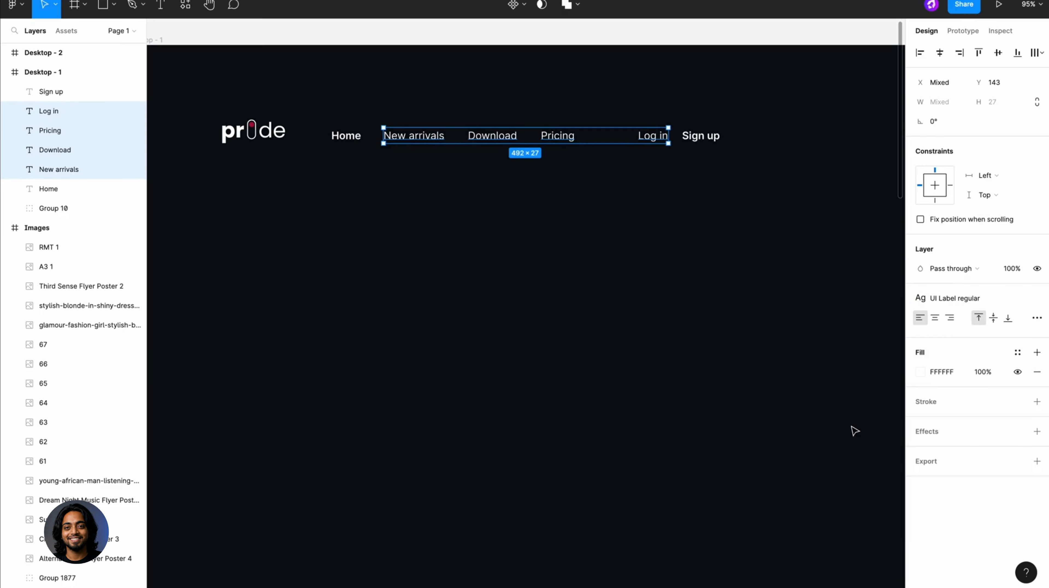
- Fill the four selected navigation labels with the Light Grey color style
click(1017, 352)
scroll(977, 489, down, 5)
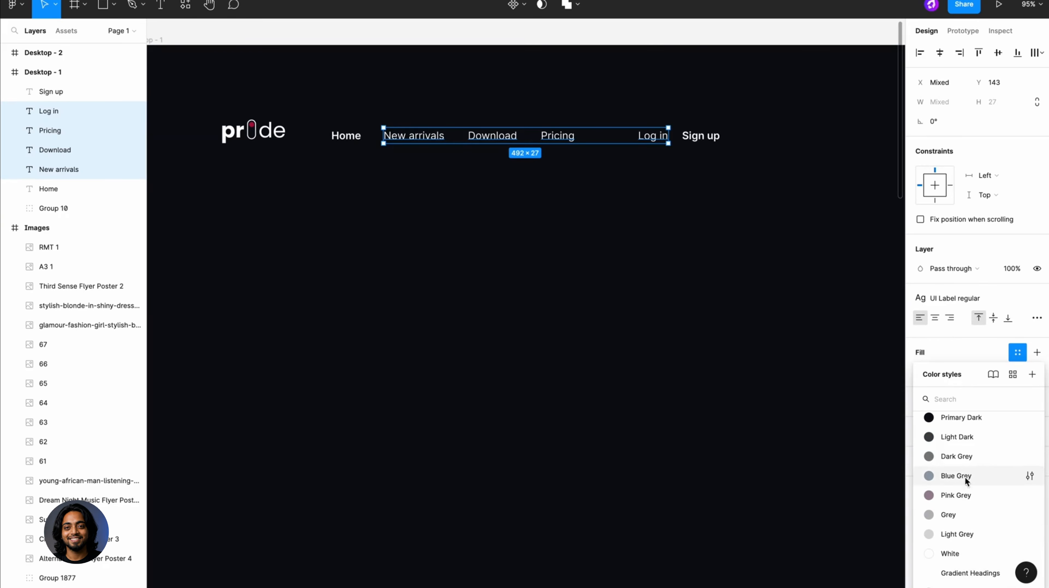
click(959, 534)
click(782, 331)
- Wrap the Sign up label in an auto layout frame
click(719, 137)
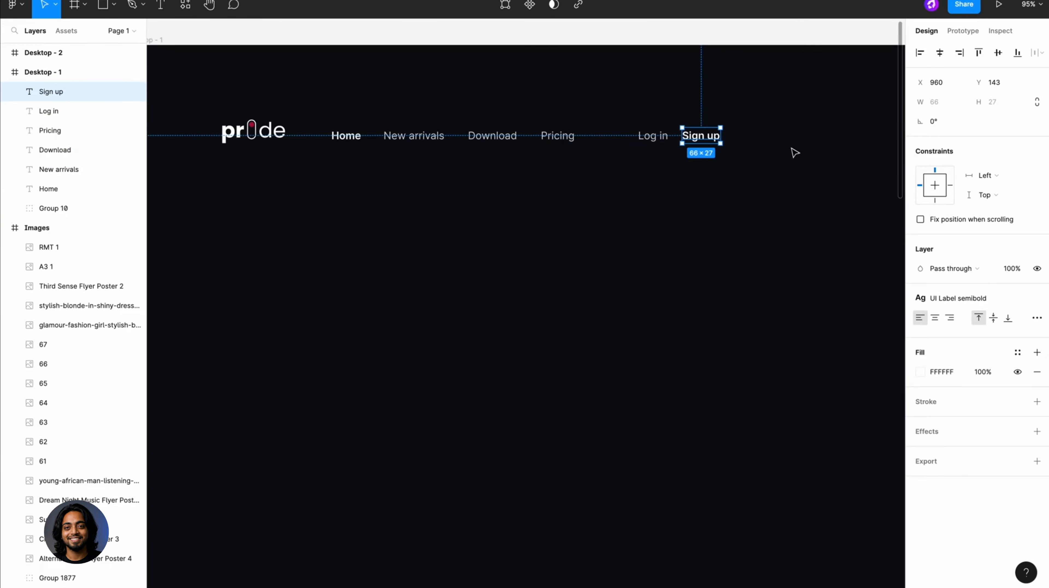
key(shift+a)
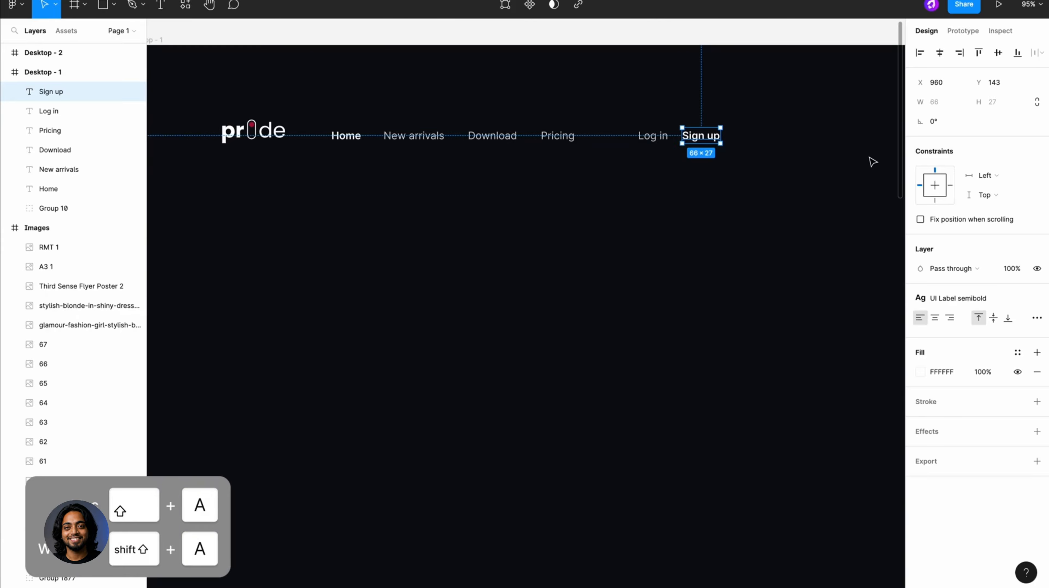
key(shift+a)
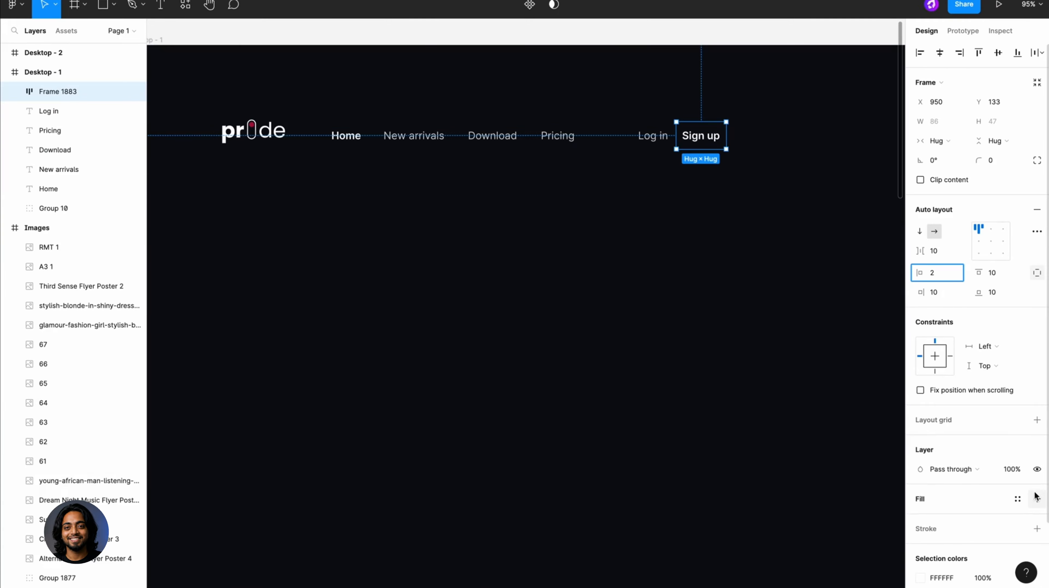
- Add a fill to the Sign up frame using the Transparent Background color style
click(1037, 497)
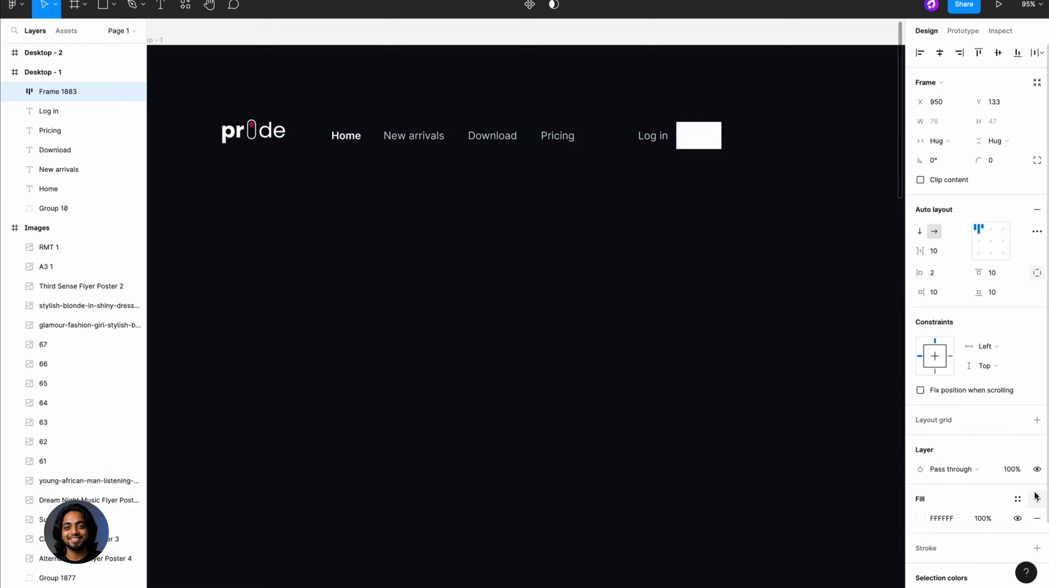
click(1017, 499)
scroll(998, 507, down, 4)
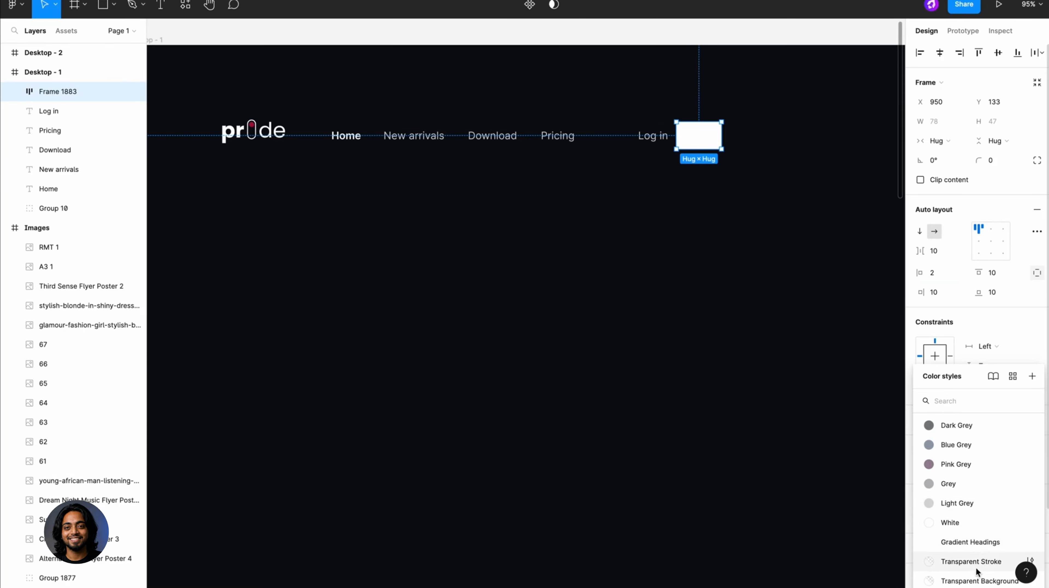
click(975, 579)
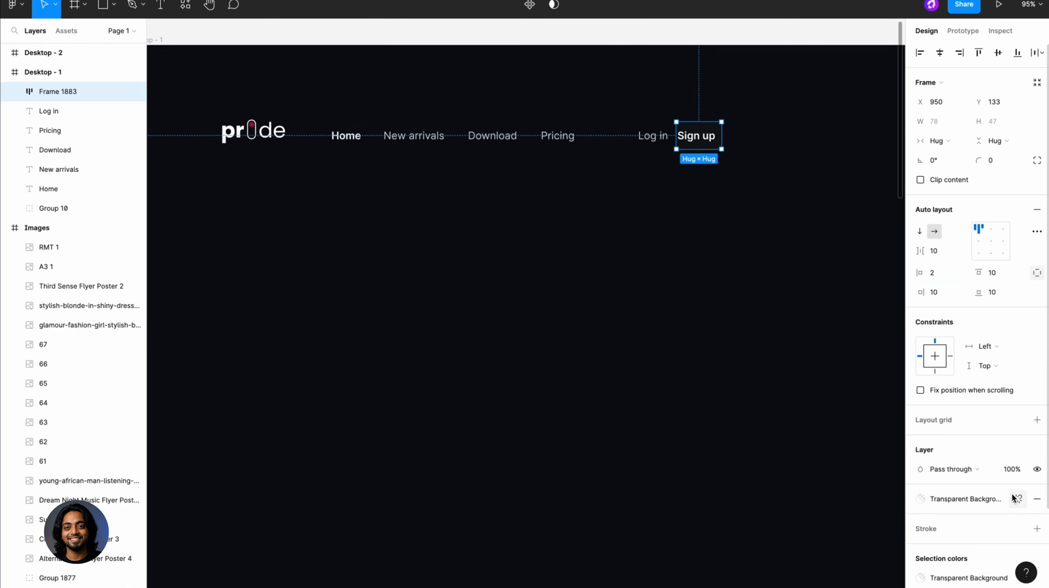
- Detach the Sign up frame's fill from its color style and set the fill opacity to 13%
click(1016, 498)
click(978, 518)
text(13)
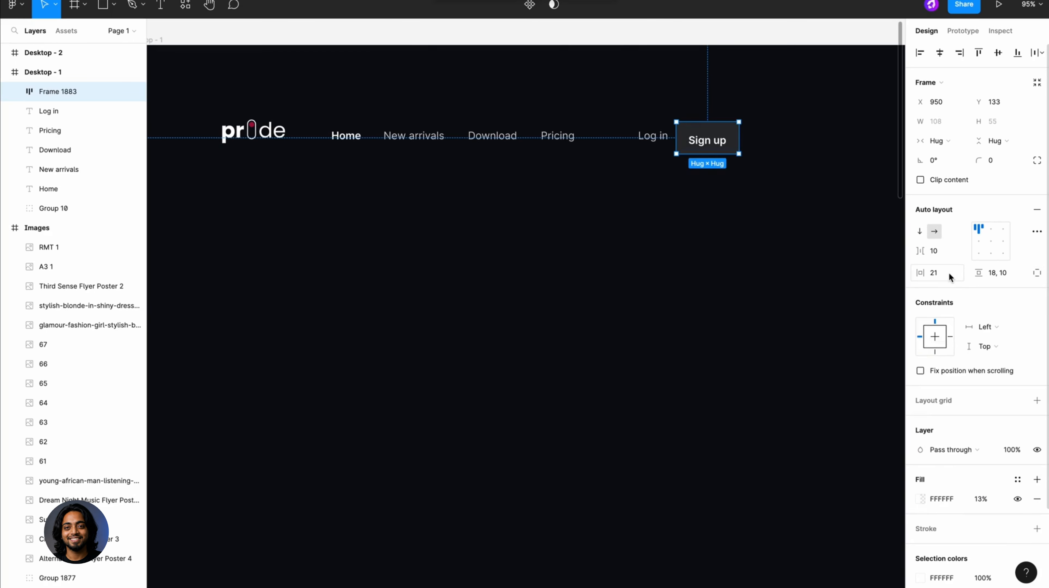
- Set the Sign up button's horizontal padding to 24 and its vertical padding to 16
click(945, 272)
text(24)
key(Return)
click(996, 273)
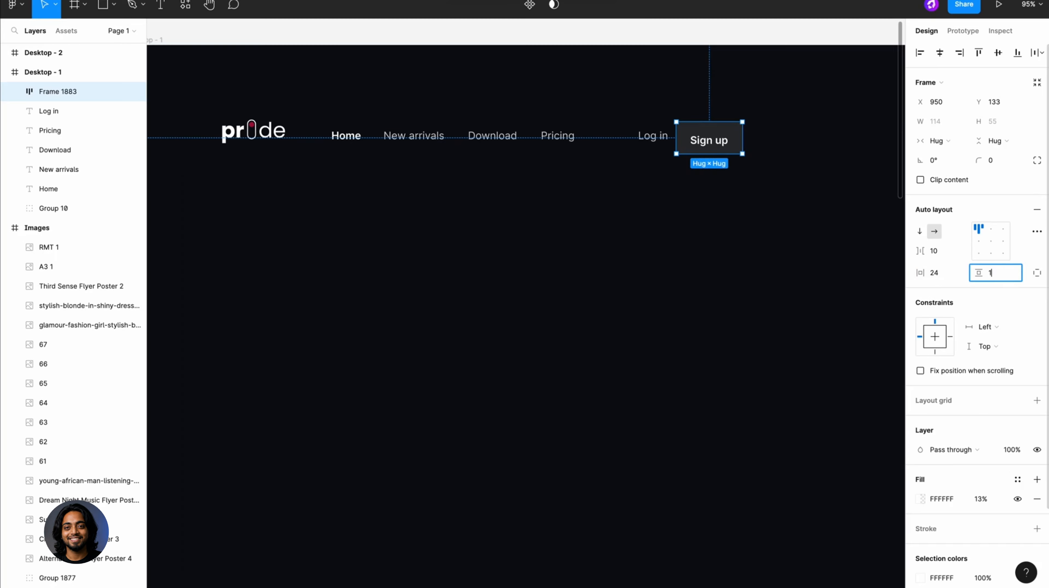
text(16)
key(Return)
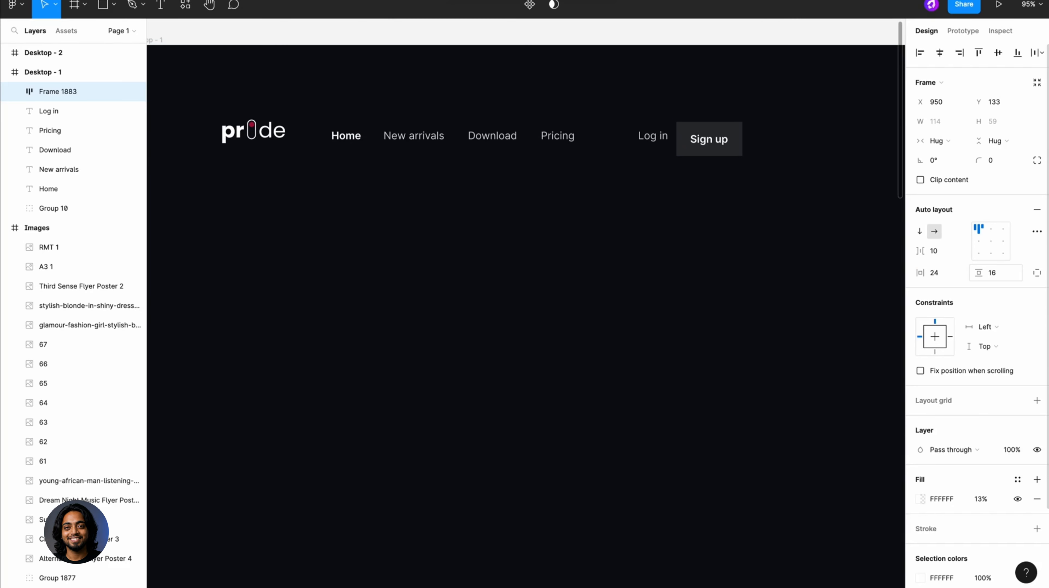
- Align the Sign up button's content to the left centre and set its corner radius to 16
click(978, 242)
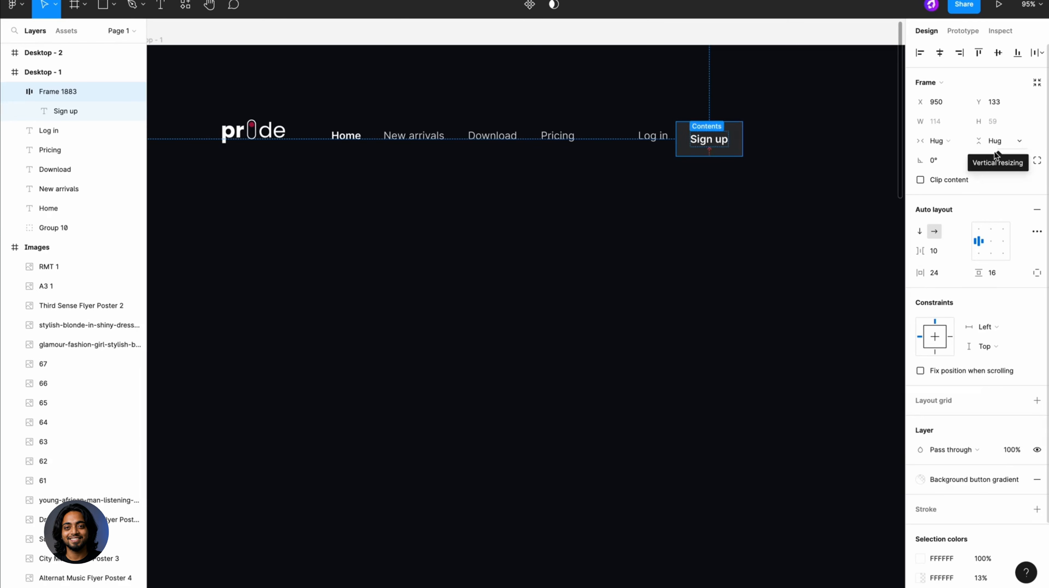
click(995, 160)
text(16)
key(Return)
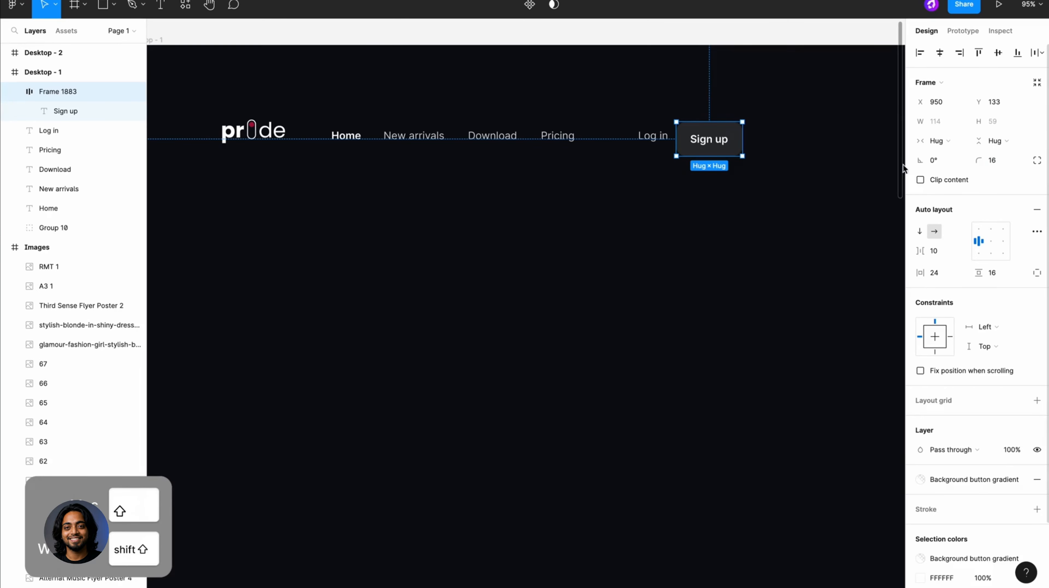
- Combine the Log in text and Sign up button into a horizontal auto layout with 24 spacing
click(843, 168)
click(711, 146)
shift+click(658, 142)
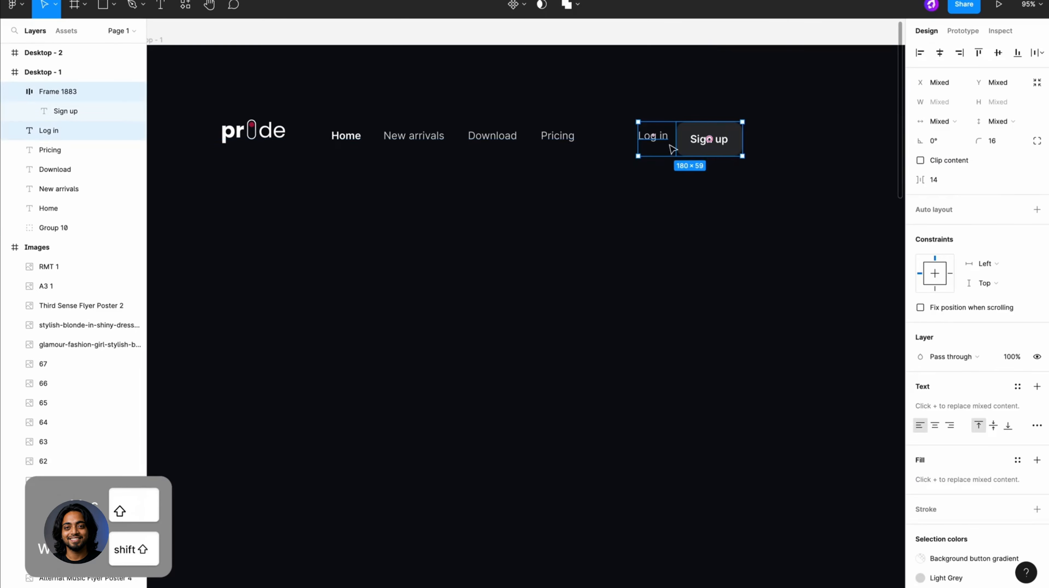
key(shift+a)
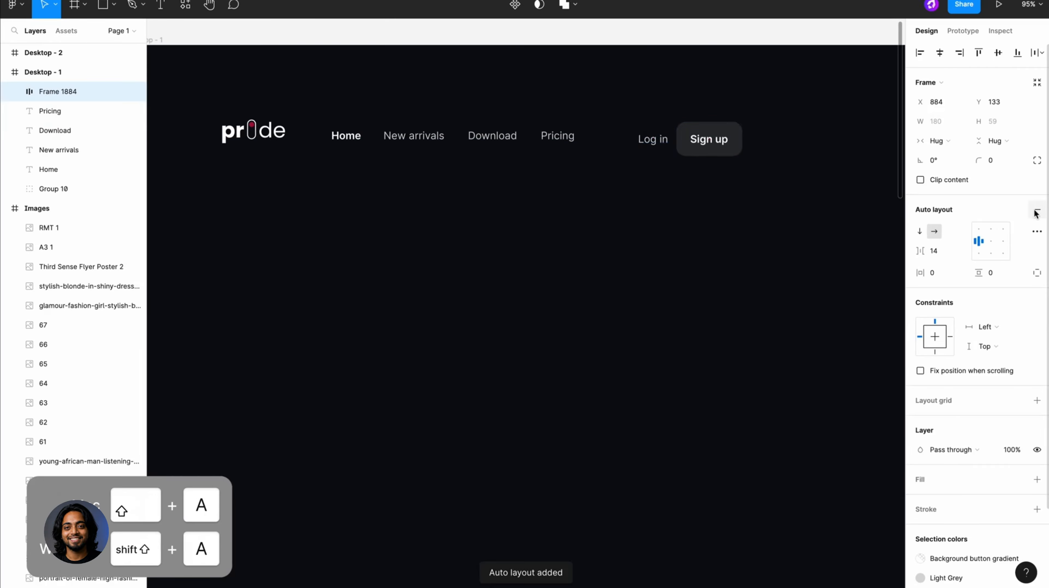
click(939, 249)
text(24)
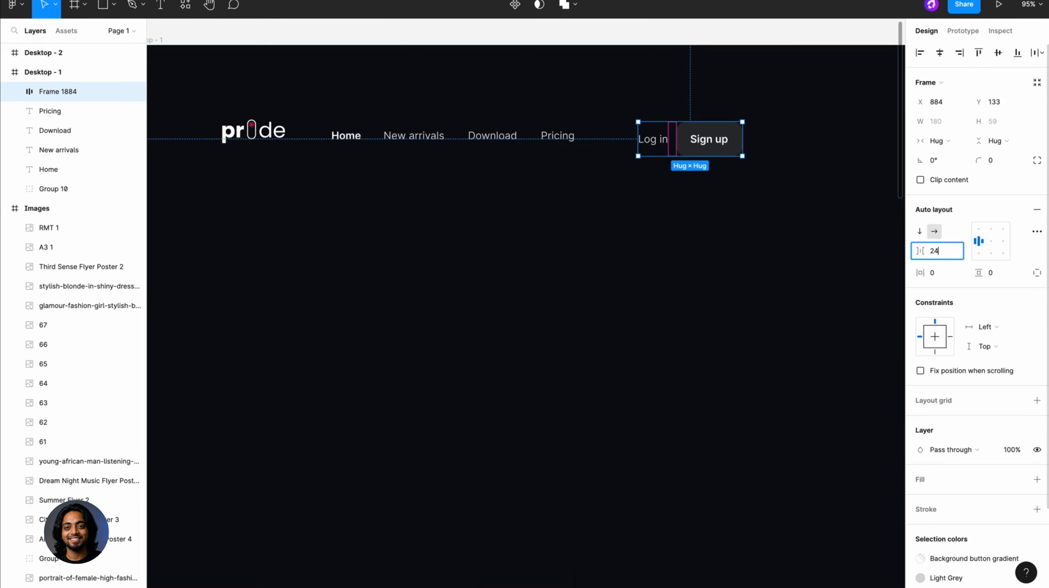
key(Return)
click(785, 197)
- Combine the Home, New arrivals, Download and Pricing links into an auto layout with 48 spacing
click(50, 110)
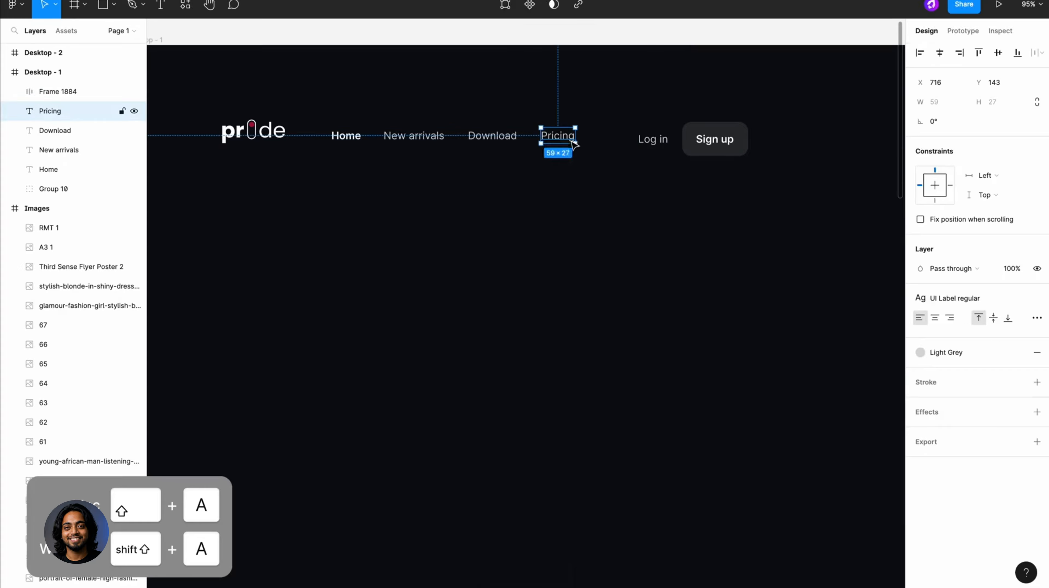
shift+click(55, 130)
shift+click(58, 150)
shift+click(49, 169)
key(shift+a)
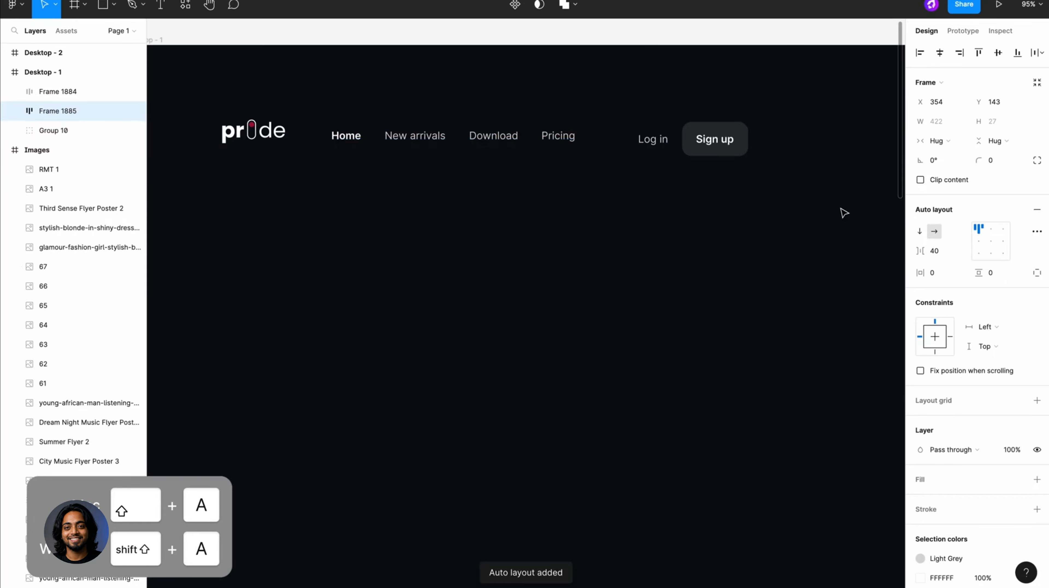
click(938, 251)
text(48)
key(Return)
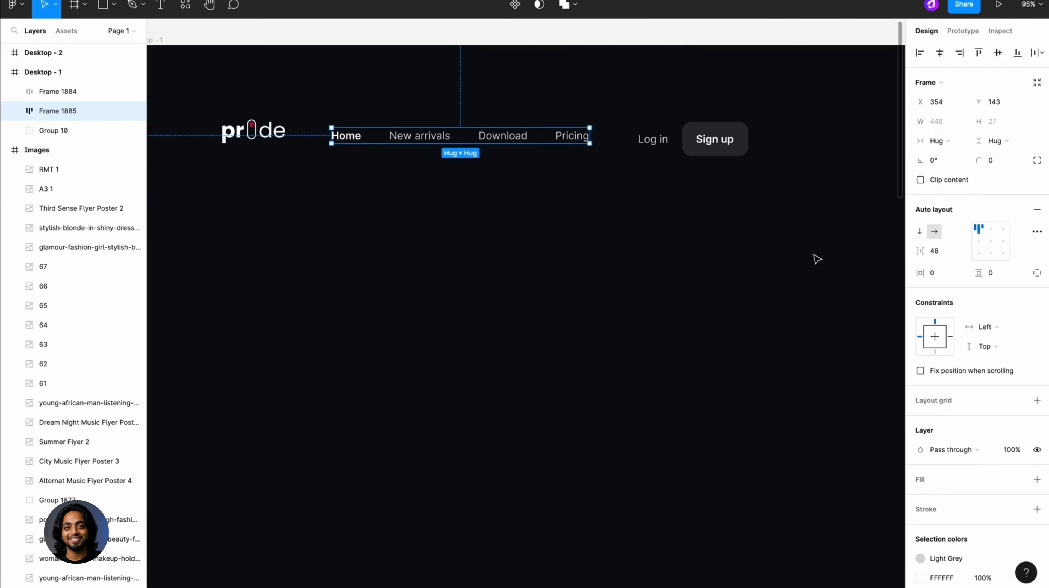
click(817, 258)
- Combine the pride logo, link row and Log in/Sign up group into one horizontal auto layout with 386 spacing
scroll(688, 264, down, 2)
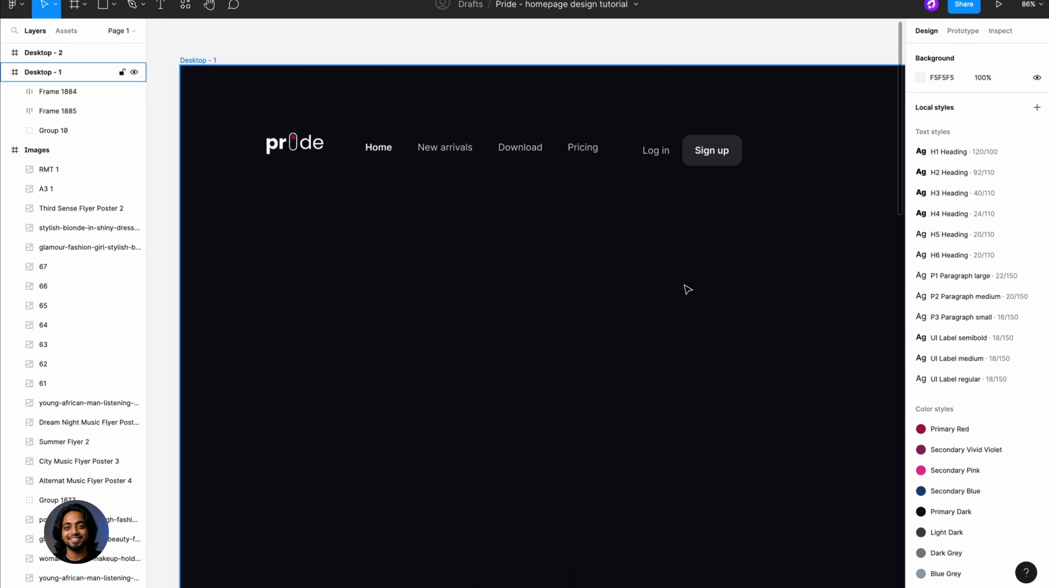
scroll(687, 289, down, 3)
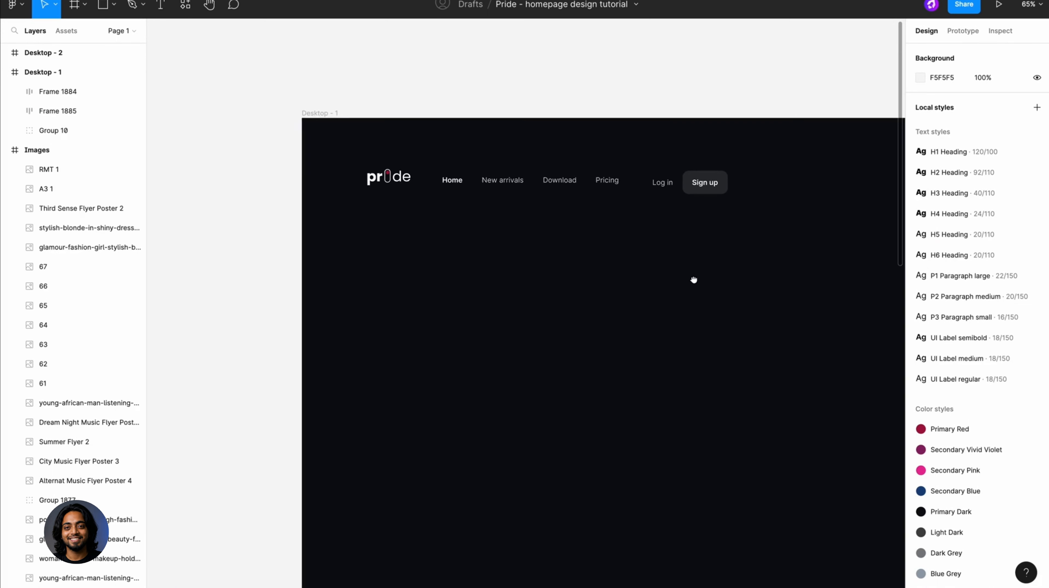
drag(694, 280, 543, 289)
scroll(544, 288, down, 3)
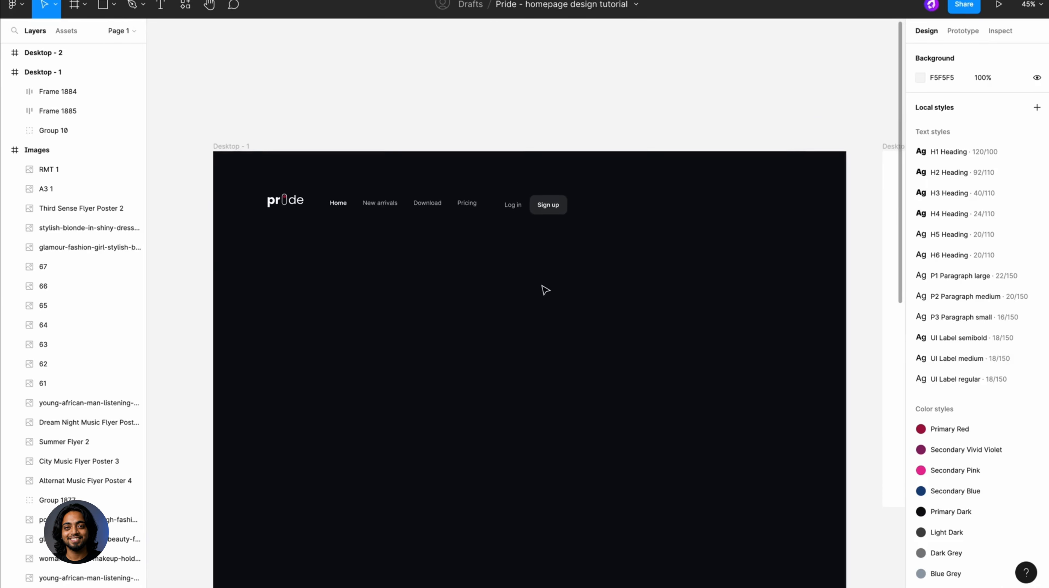
click(428, 202)
shift+click(515, 205)
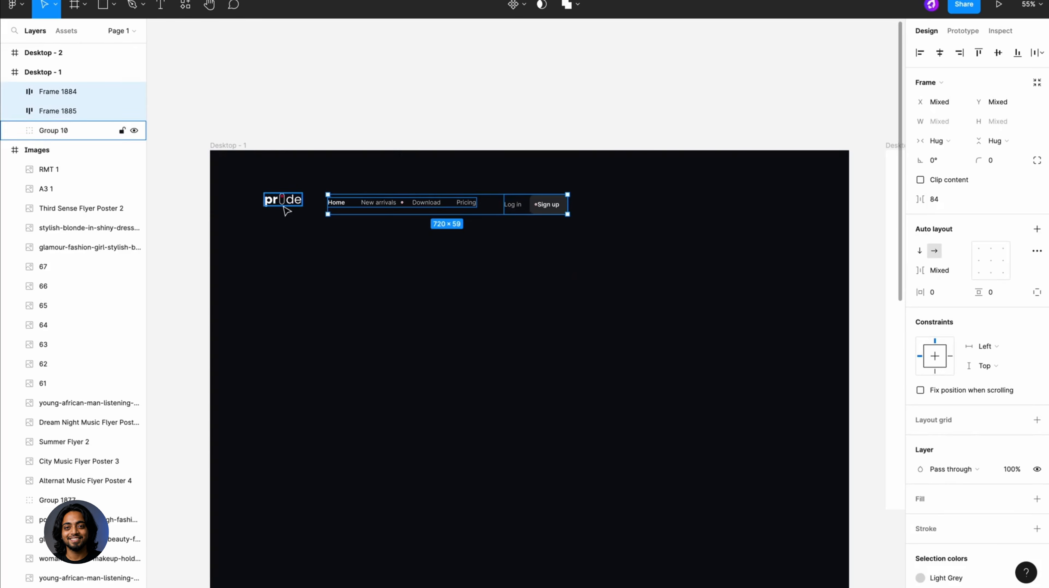
shift+click(287, 211)
key(shift+a)
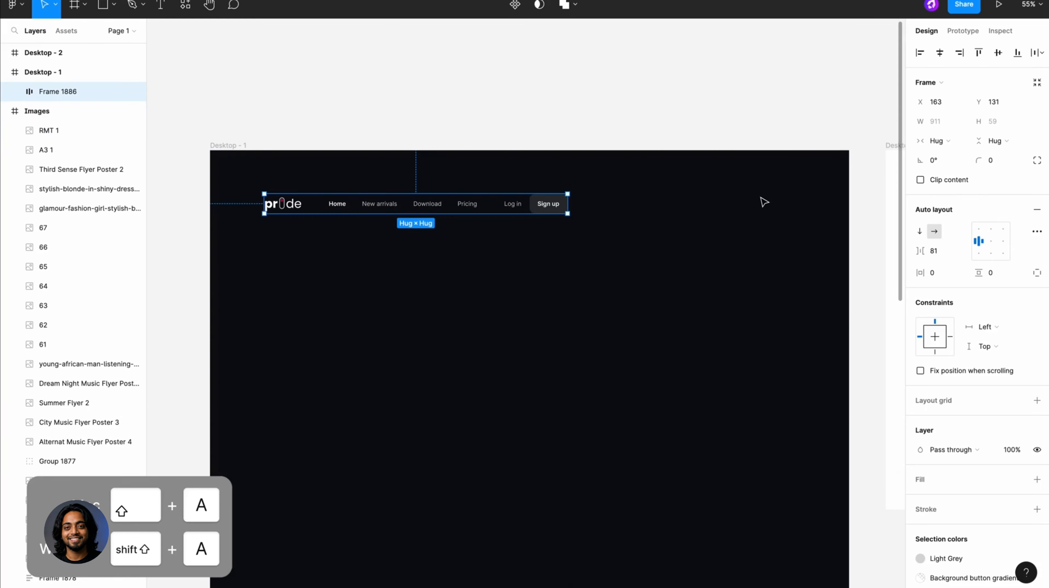
click(936, 249)
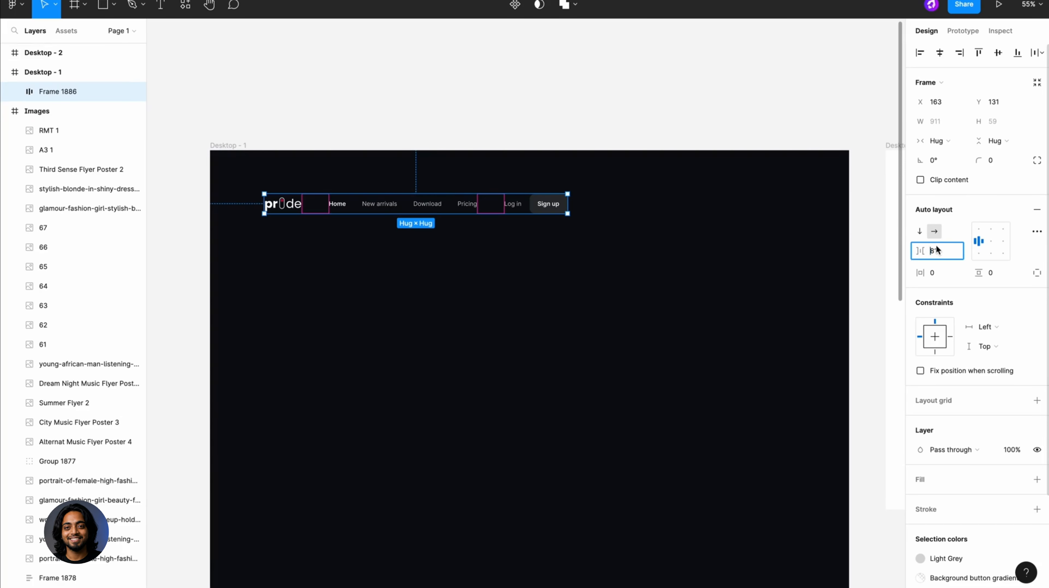
text(386)
key(Return)
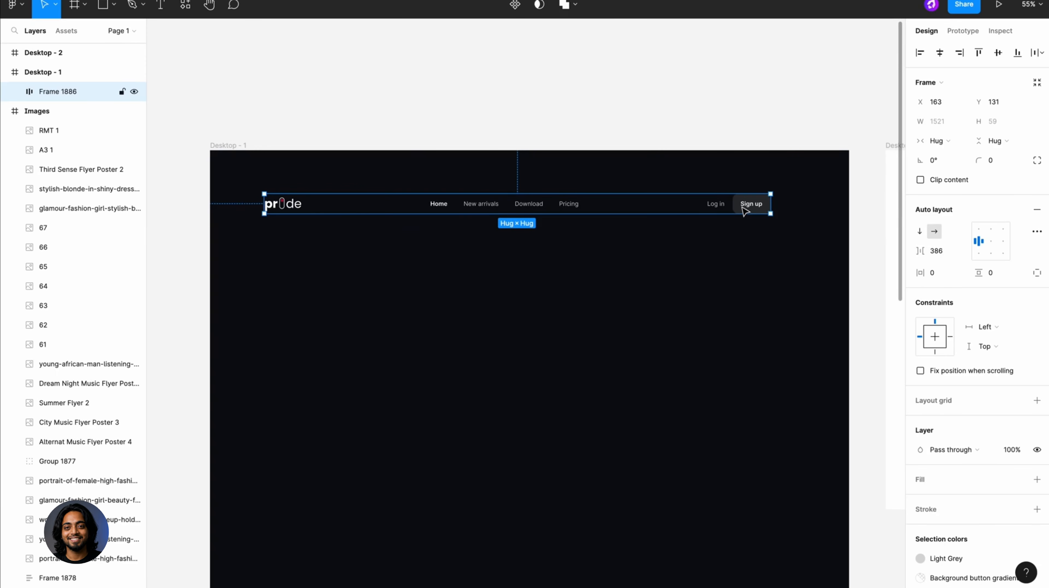
click(439, 138)
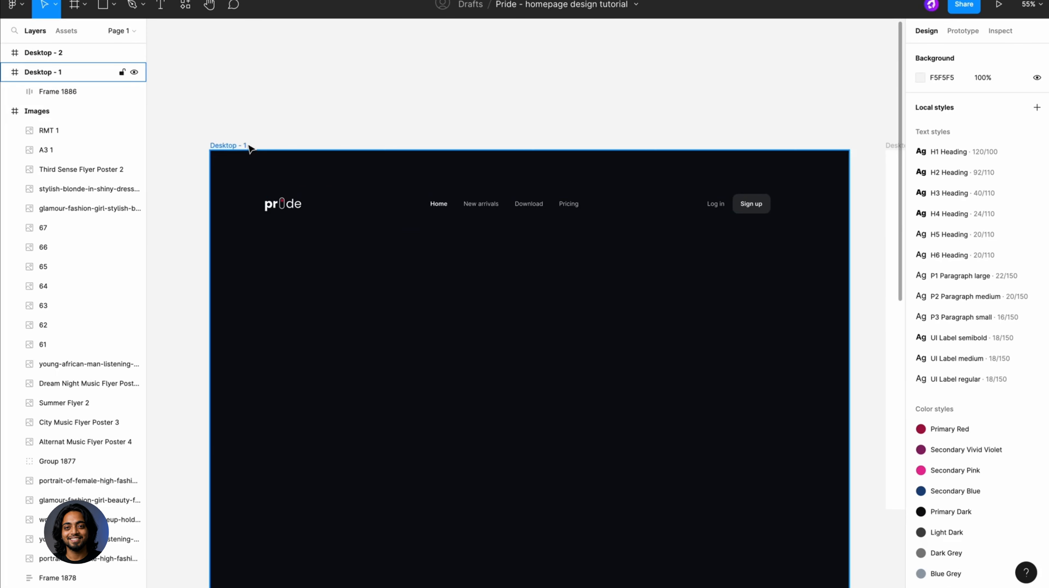
- Add a layout grid to the Desktop - 1 frame and change it to 4 columns
click(229, 145)
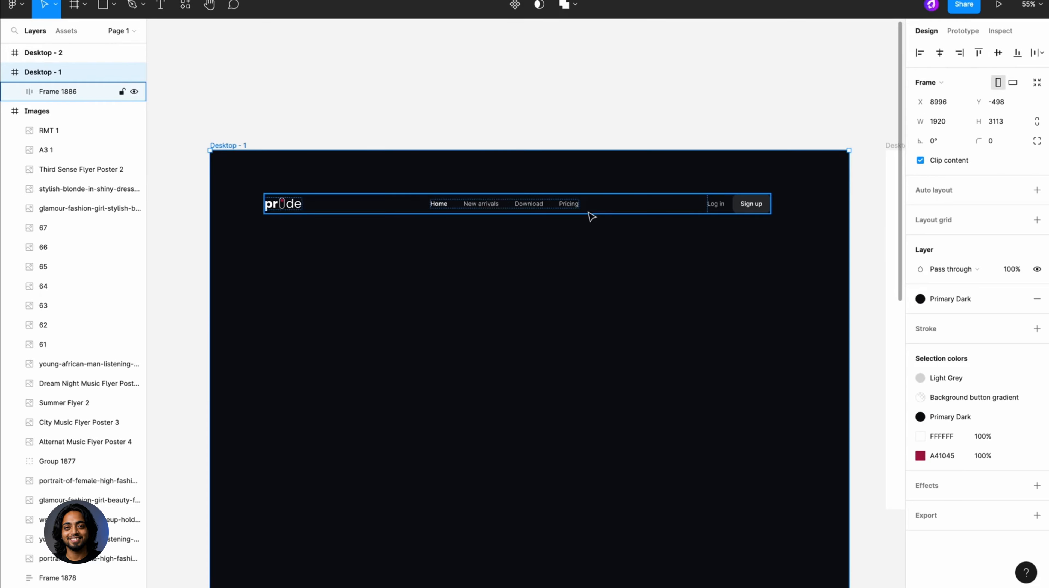
click(1036, 221)
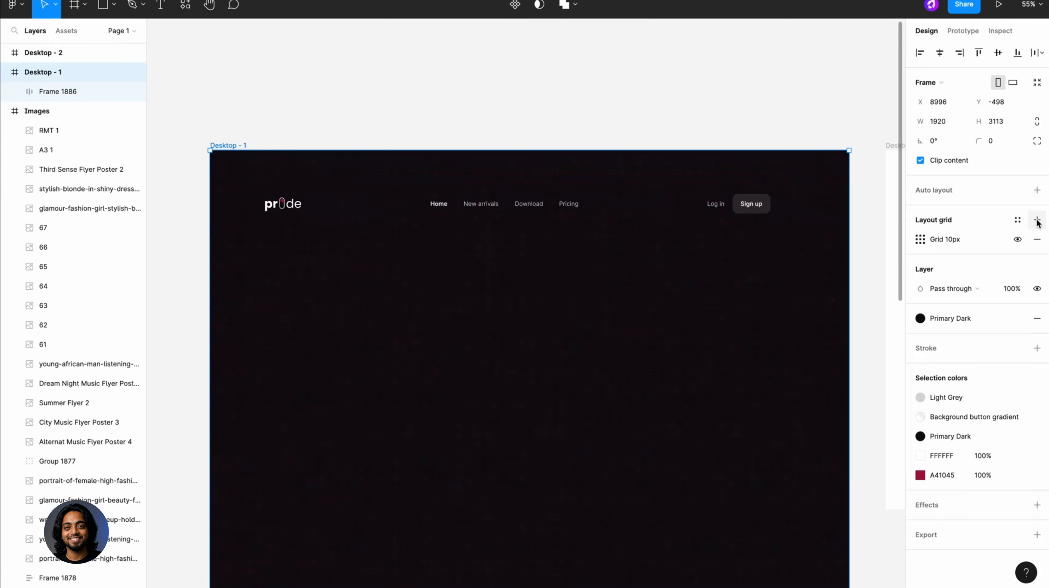
click(920, 238)
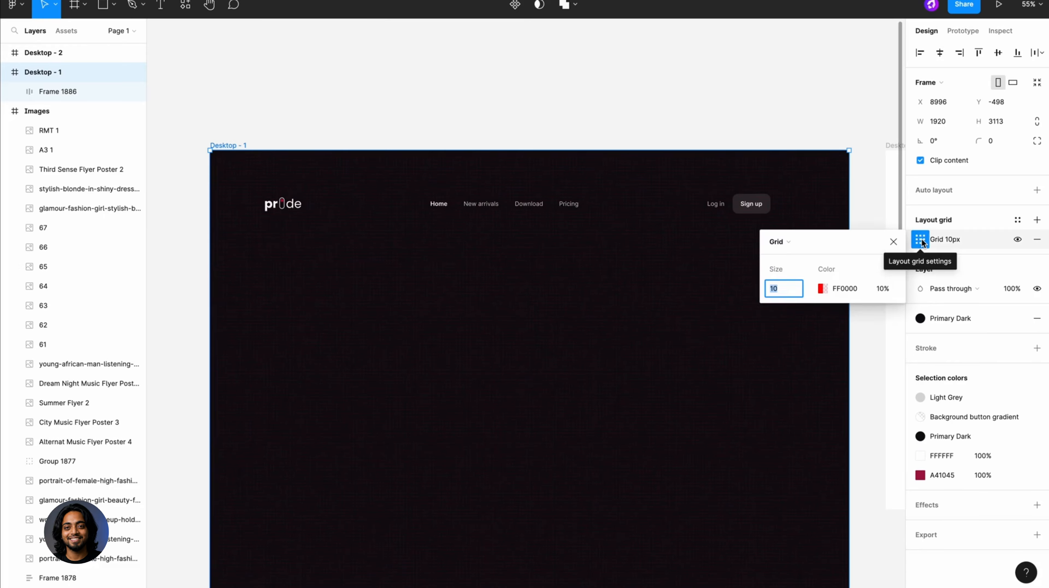
click(785, 245)
click(793, 256)
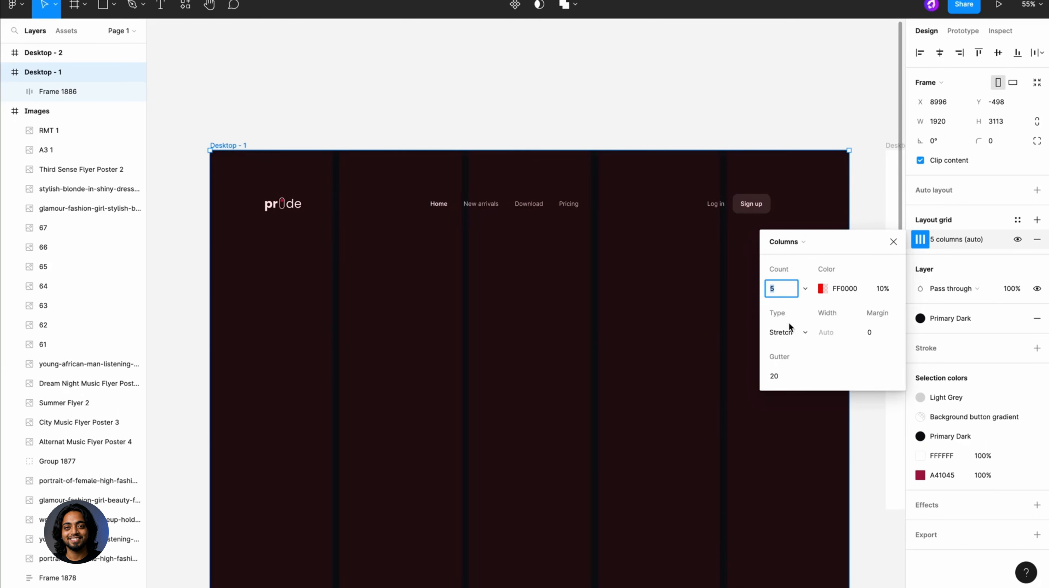
text(4)
key(Return)
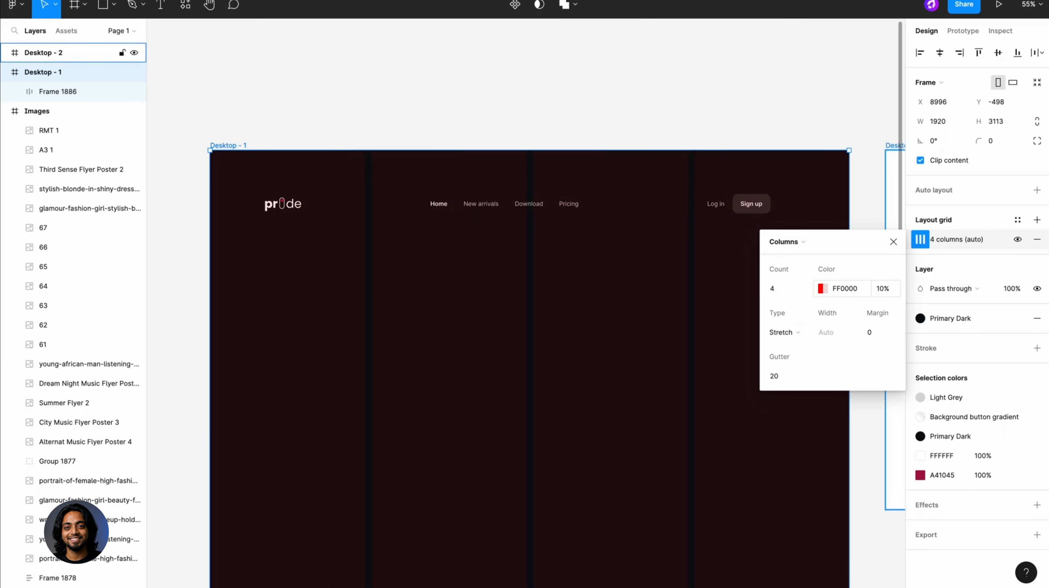
- Set the column grid's margin to 200 and its gutter to 30, keeping the Stretch type
click(804, 335)
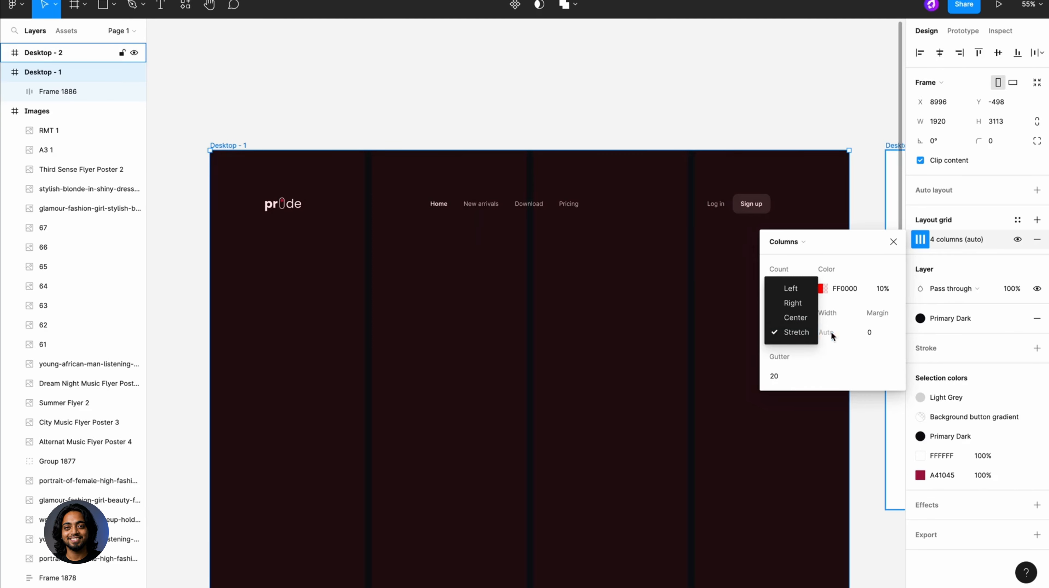
click(872, 333)
text(200)
key(Return)
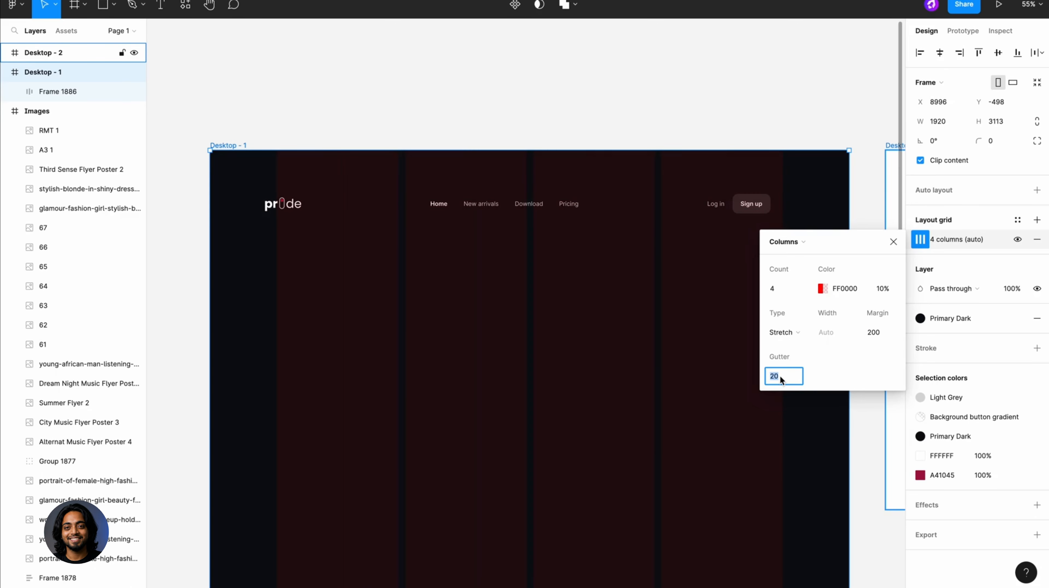
text(30)
key(Return)
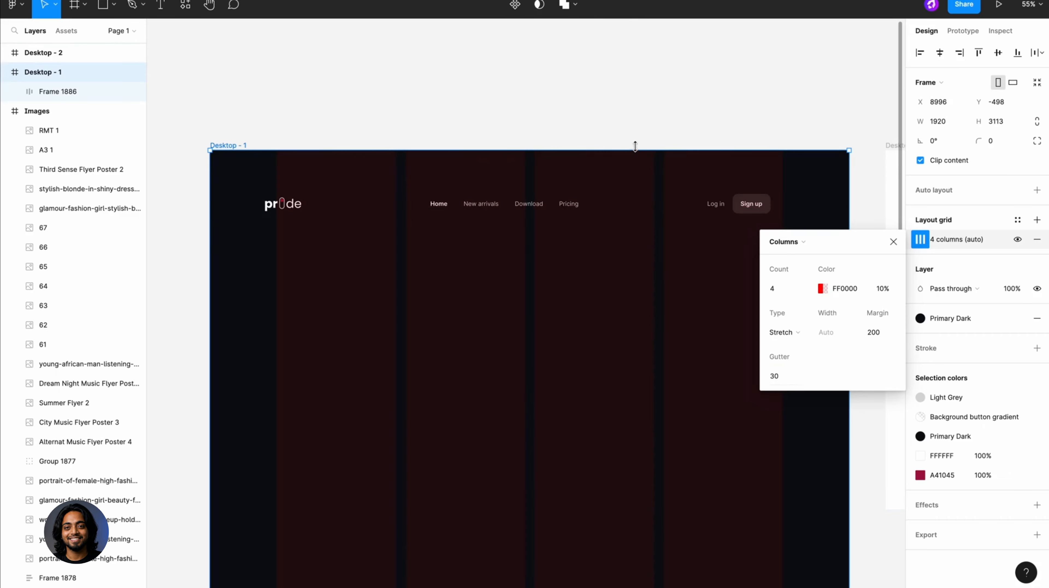
click(635, 129)
- Wrap the whole navigation bar in an outer auto layout frame
click(625, 209)
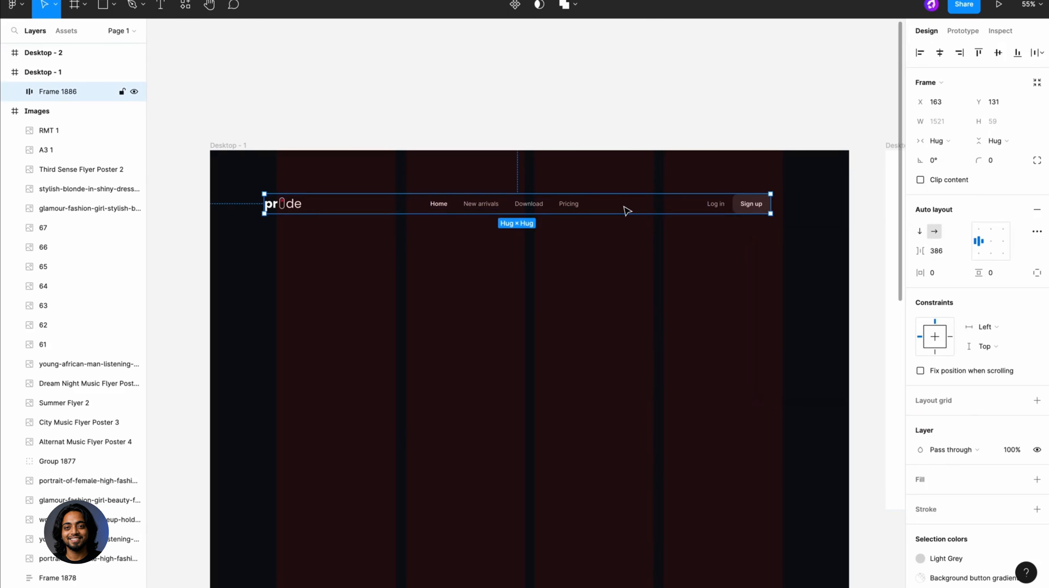
key(shift+a)
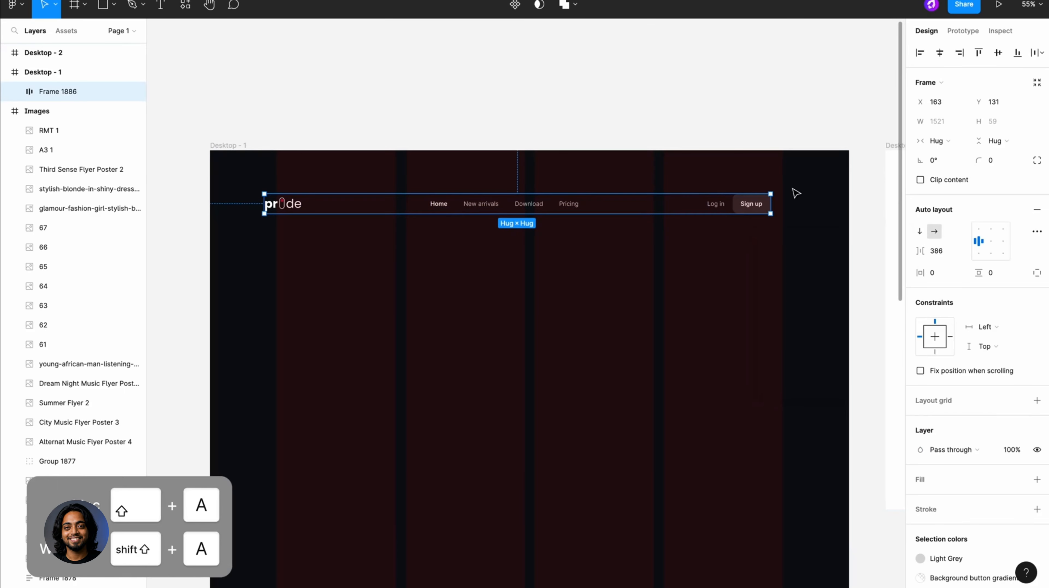
key(shift+a)
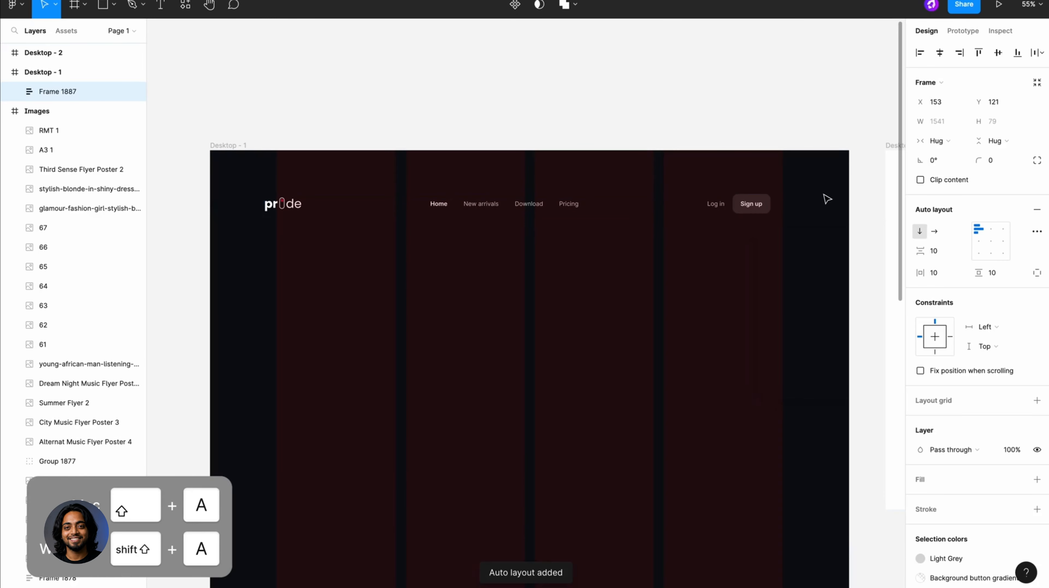
- Give the outer navigation frame the Transparent Background fill style and the Transparent Stroke stroke style
click(1037, 480)
click(1017, 479)
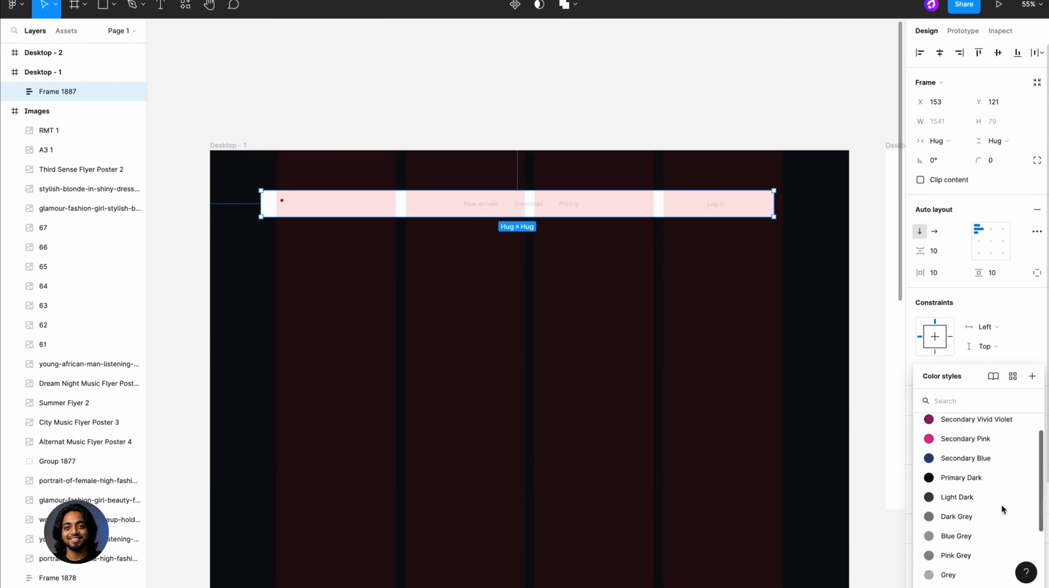
scroll(1001, 505, down, 5)
click(980, 556)
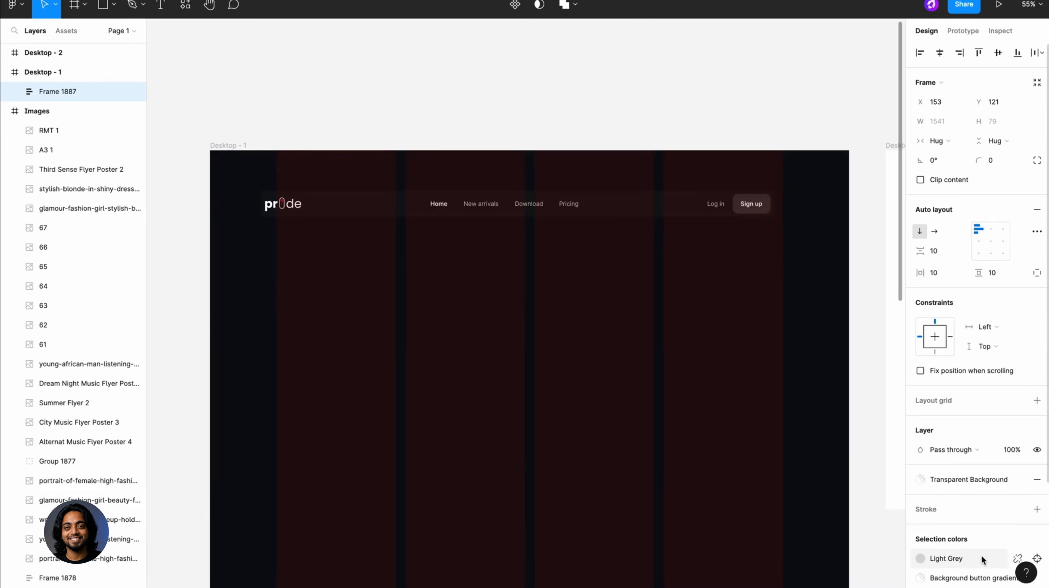
click(1017, 509)
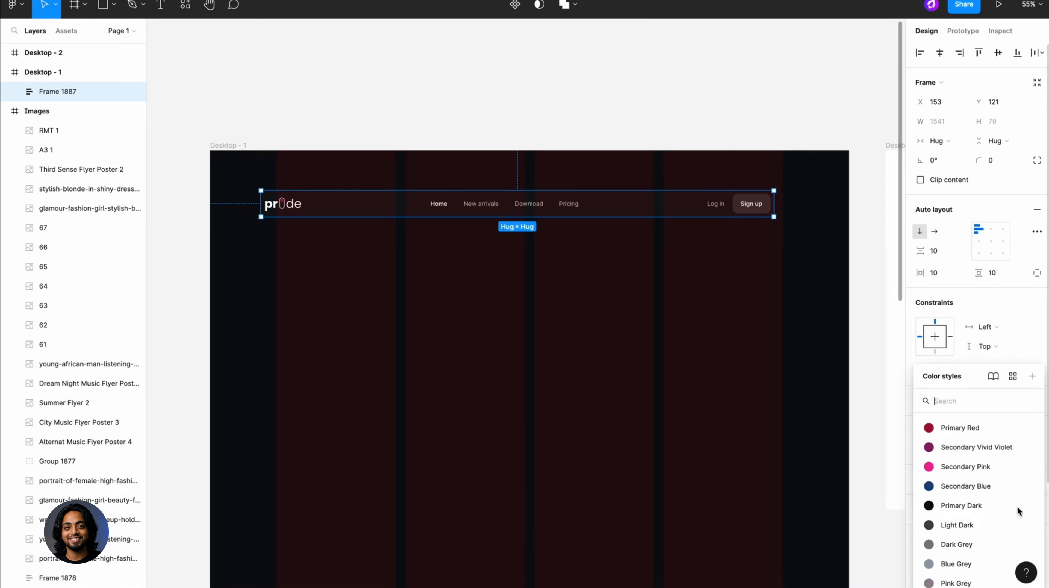
click(983, 541)
- Move the outer navigation frame right to X 189 and set its horizontal padding to 88 and vertical padding to 16
scroll(707, 208, left, 1)
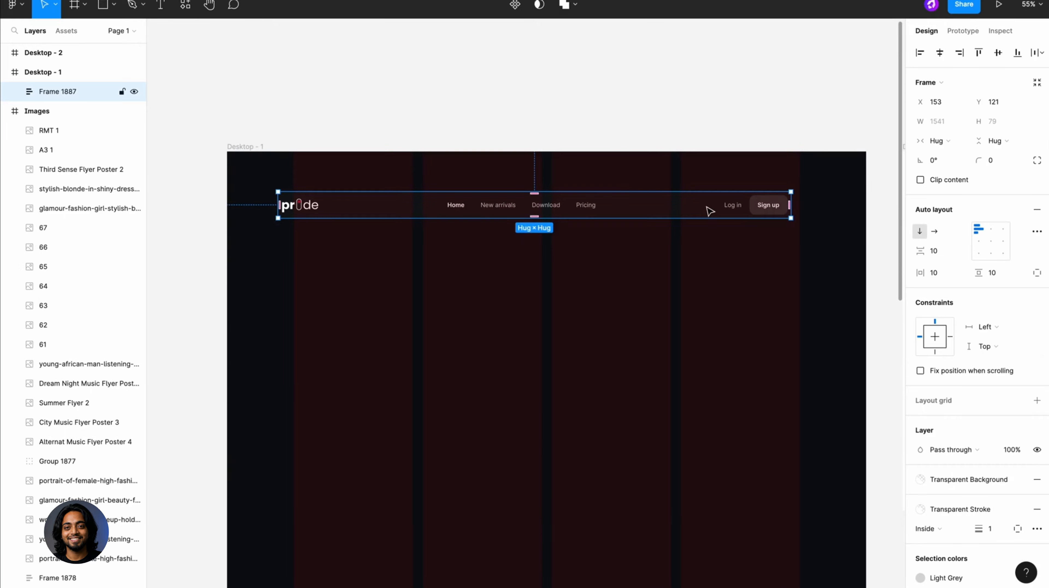
drag(707, 208, 720, 208)
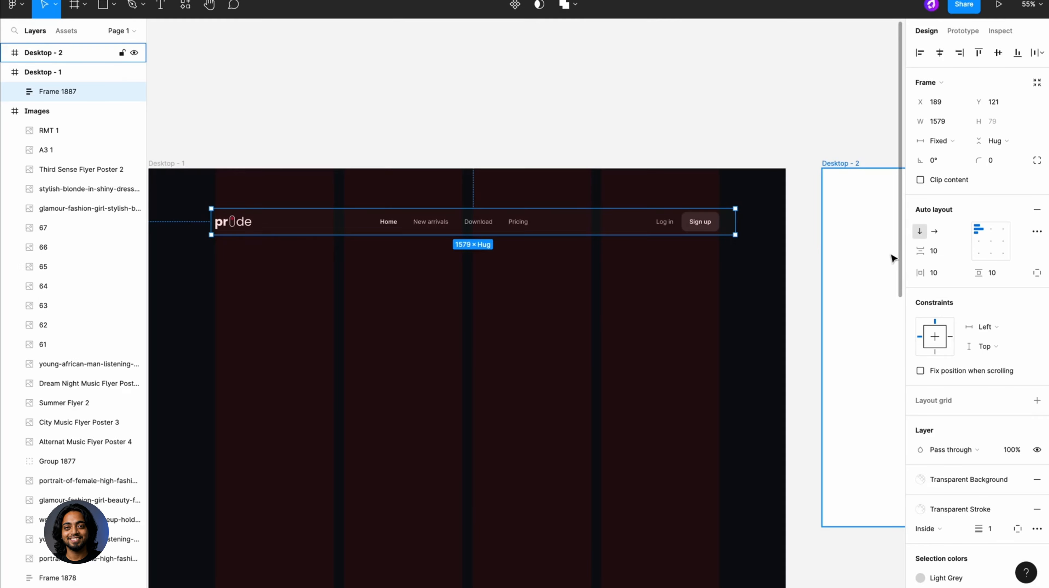
click(933, 272)
text(88)
key(Return)
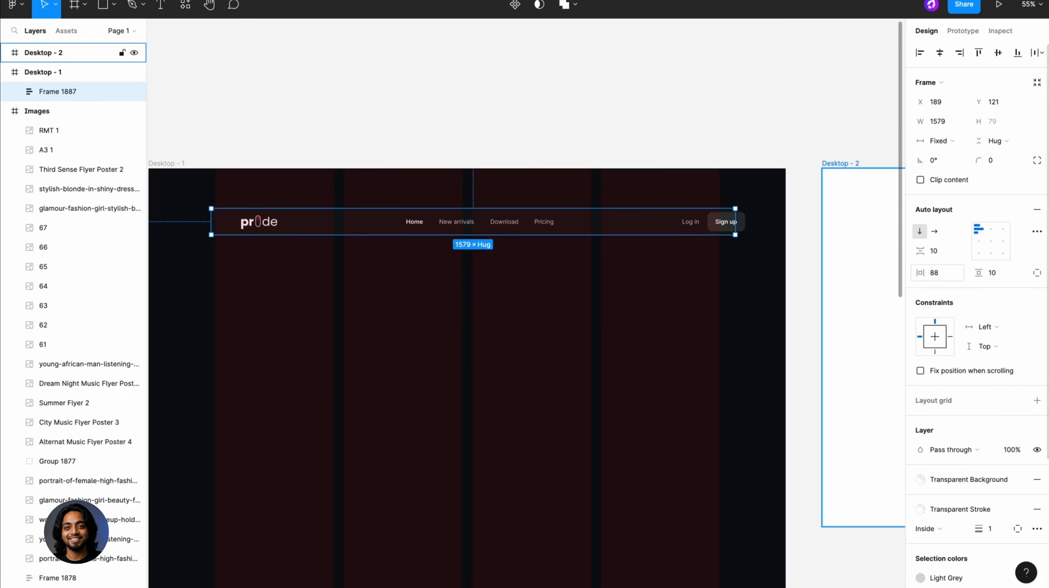
click(992, 274)
text(16)
key(Return)
- Make the outer navigation frame hug its contents in width and centre it horizontally in Desktop - 1, checking it against the column grid
click(607, 233)
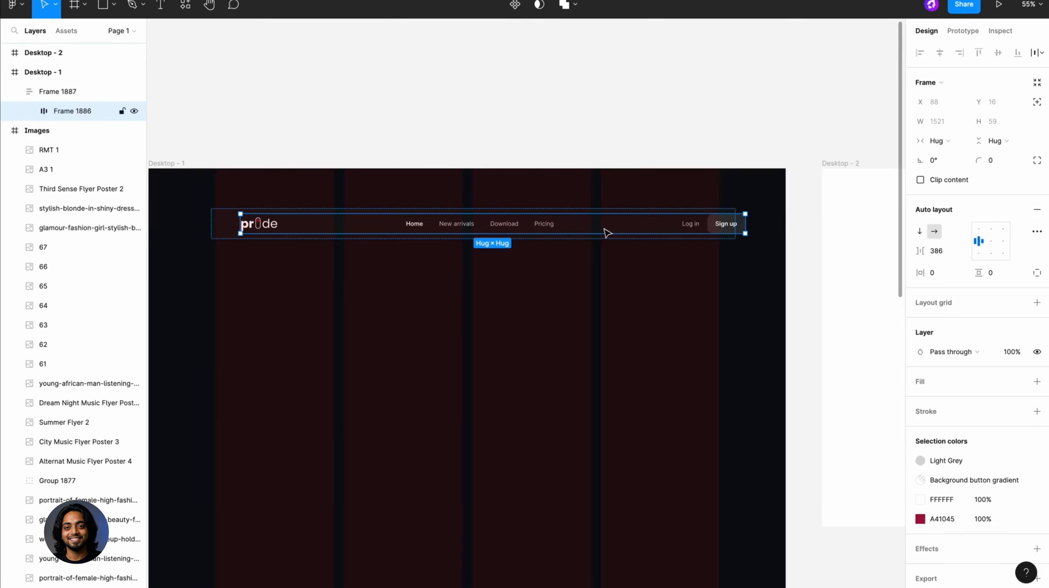
click(719, 211)
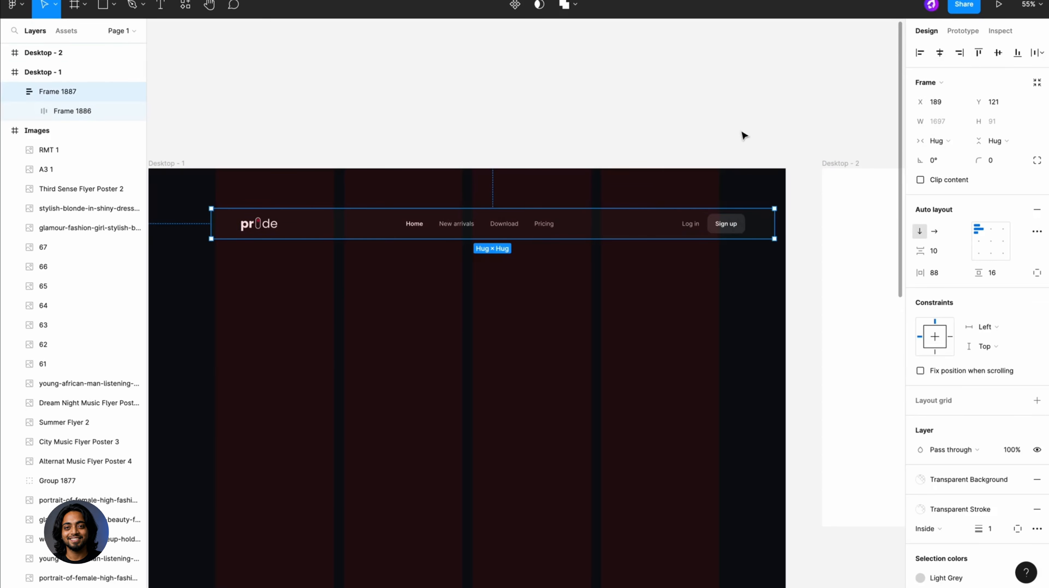
scroll(518, 219, left, 5)
click(939, 52)
scroll(353, 218, up, 10)
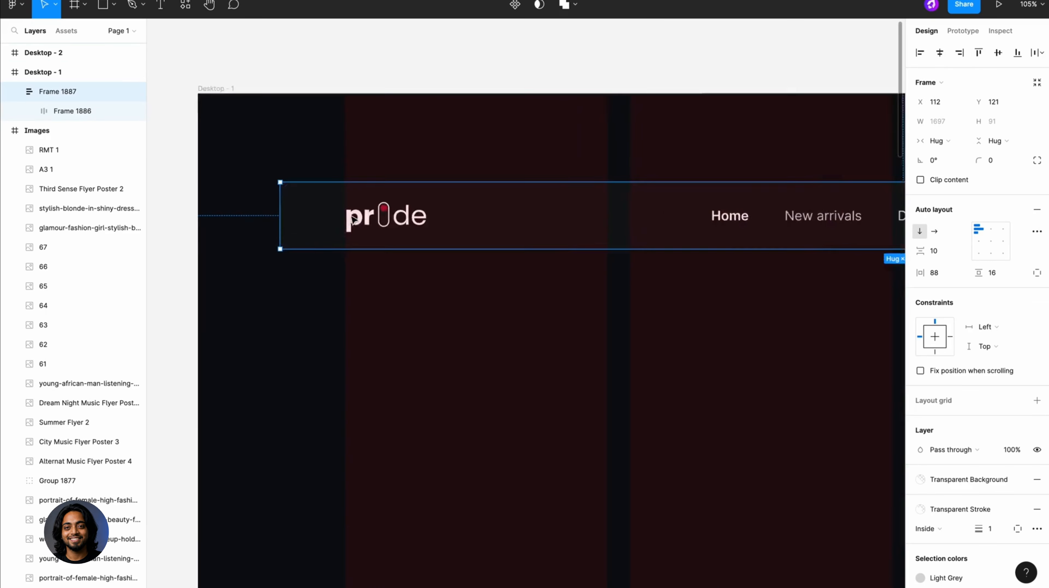
scroll(354, 218, down, 10)
scroll(674, 222, up, 10)
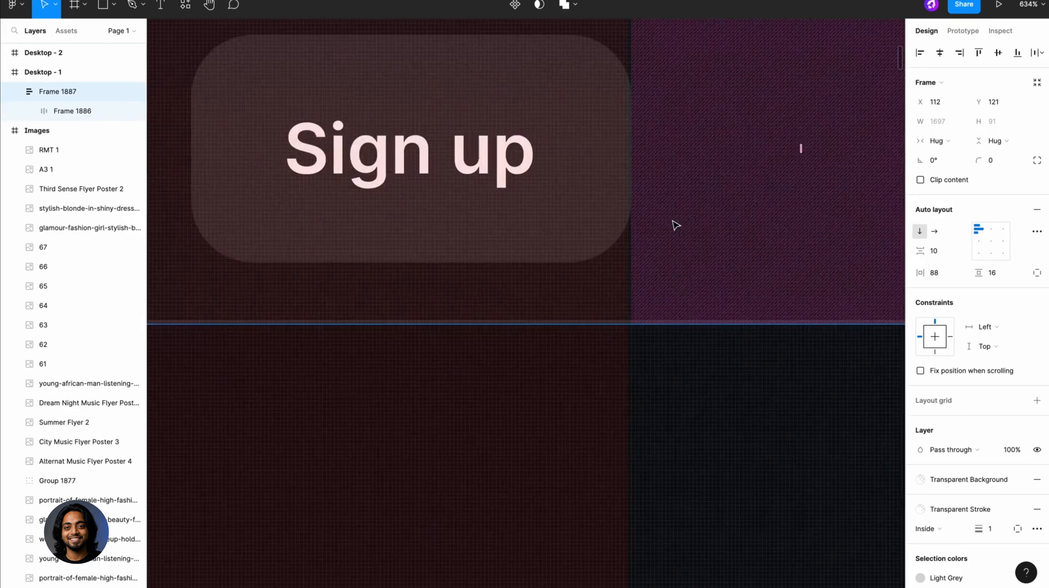
- Set the spacing mode of the inner navigation frame holding the logo, links and buttons to Space between
scroll(674, 224, down, 5)
scroll(674, 229, down, 3)
double_click(617, 225)
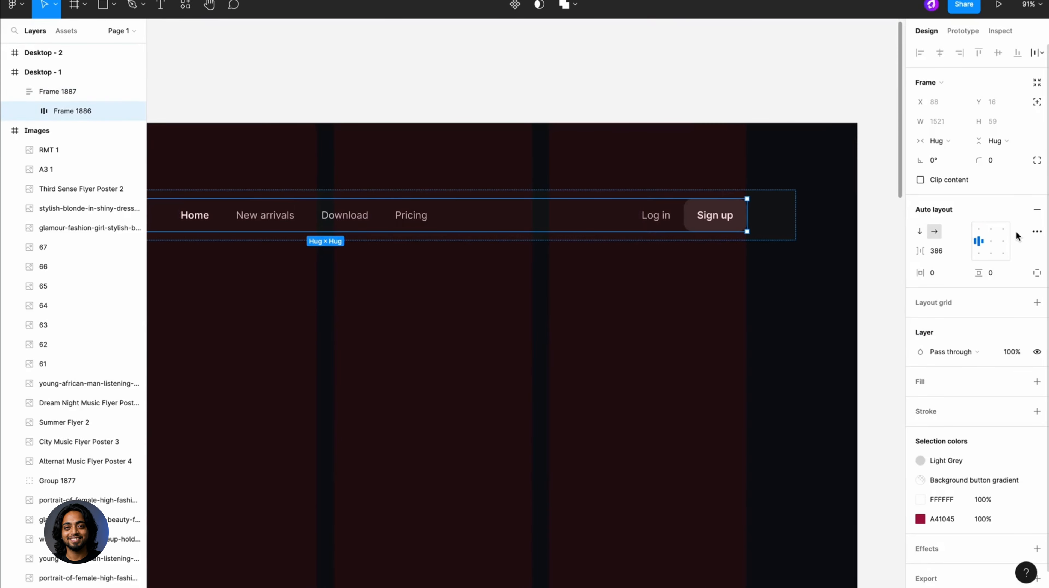
click(1036, 231)
click(858, 335)
click(862, 349)
- Resize the inner navigation frame to 1520 wide so its edges line up with the outer column edges of the grid
scroll(756, 216, up, 10)
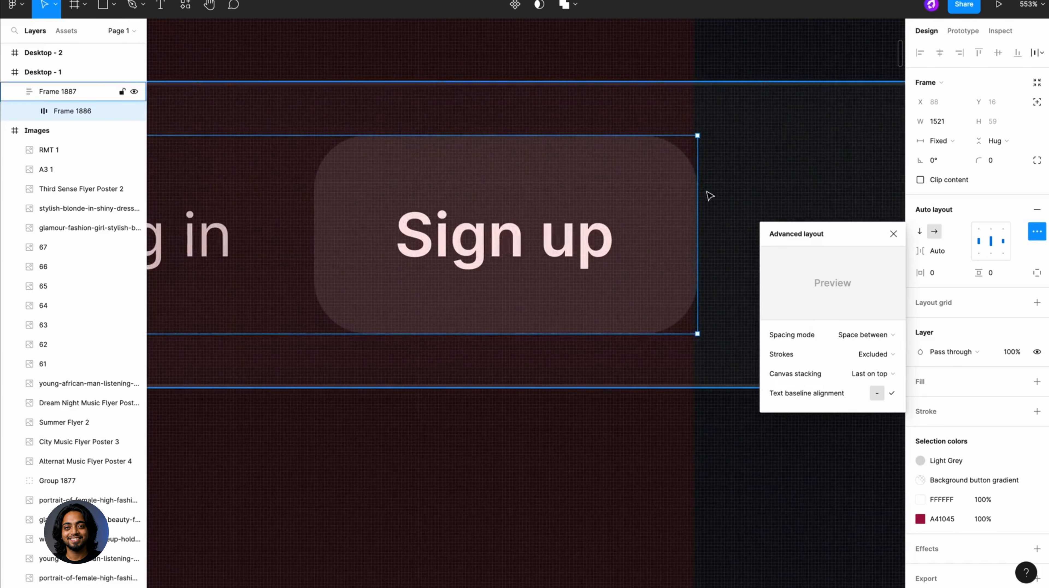
scroll(689, 181, down, 10)
scroll(290, 146, up, 10)
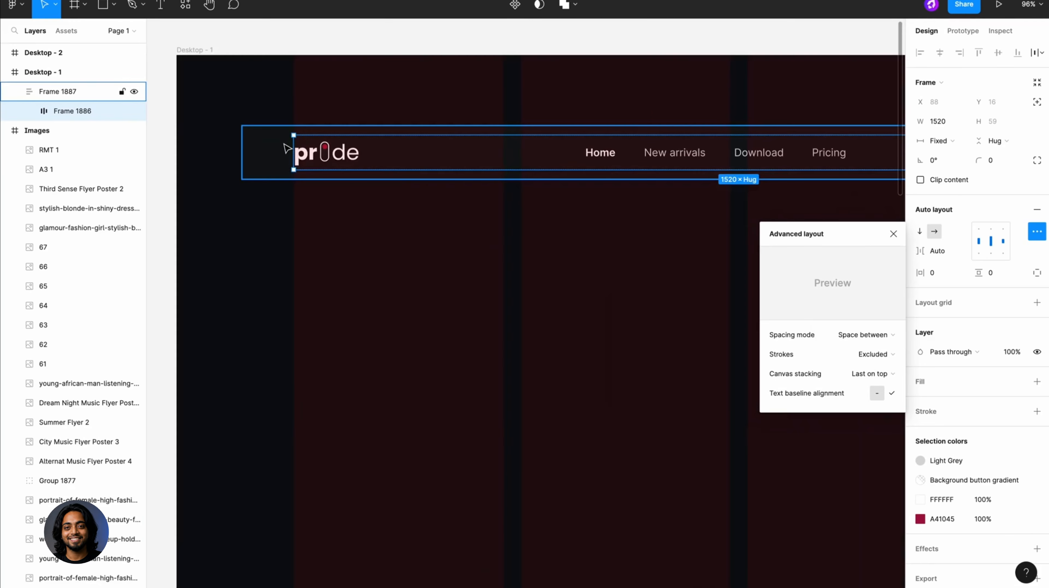
scroll(344, 159, down, 10)
scroll(344, 161, right, 10)
scroll(658, 170, up, 10)
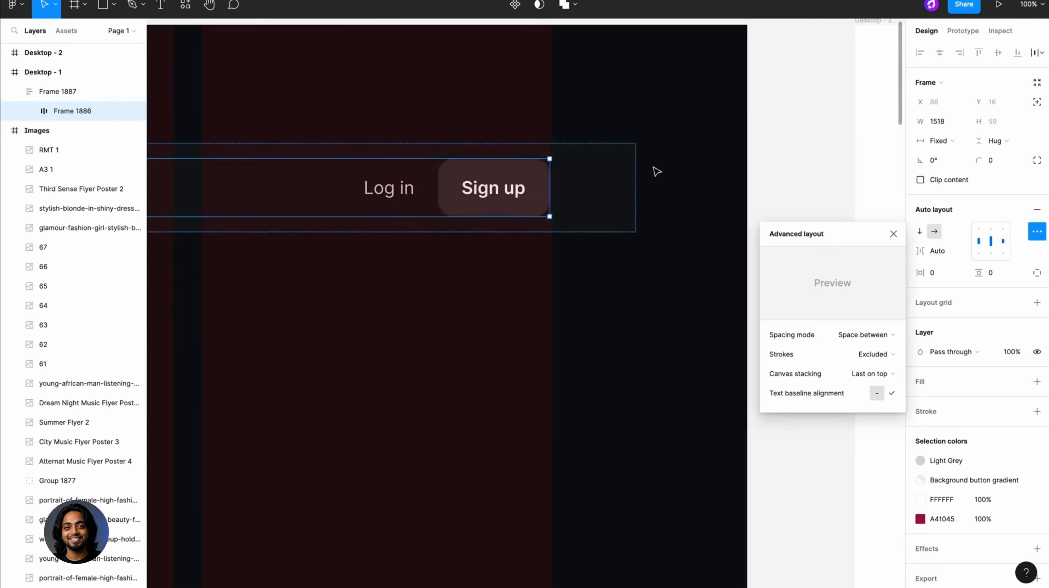
drag(566, 222, 575, 223)
scroll(575, 223, down, 10)
click(579, 240)
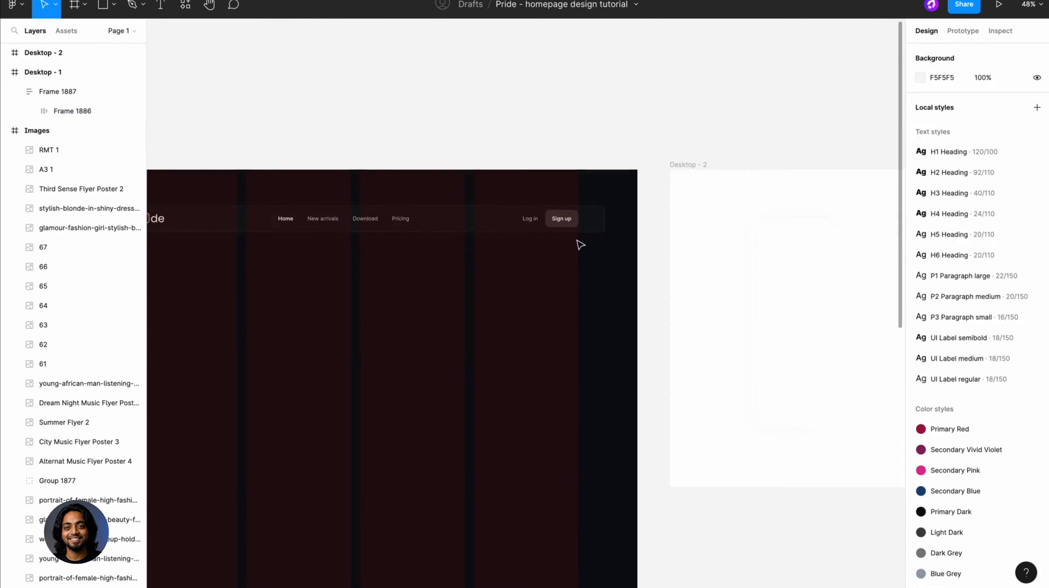
- Set the corner radius of the outer navigation frame to 24
scroll(584, 225, left, 5)
click(626, 209)
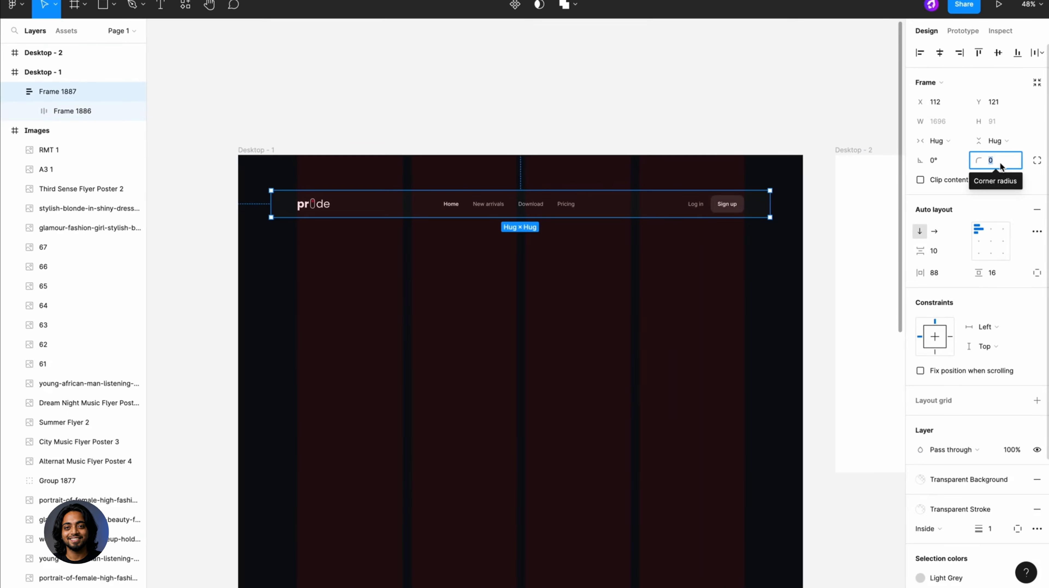
click(992, 166)
text(24)
- Move the navigation bar up to Y 24 in Desktop - 1, checking its distance to the frame's upper edge
key(alt)
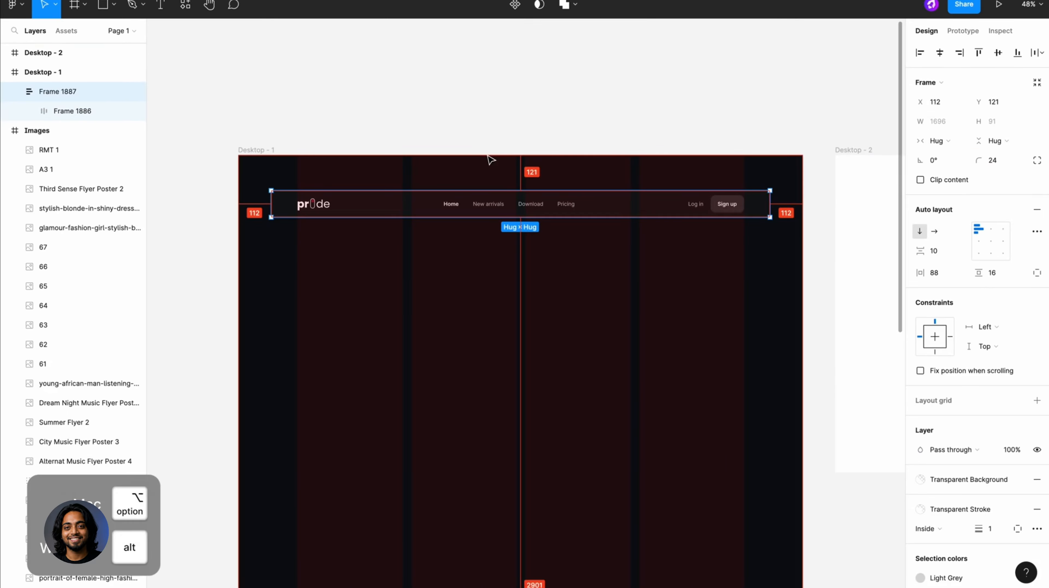
drag(673, 211, 675, 195)
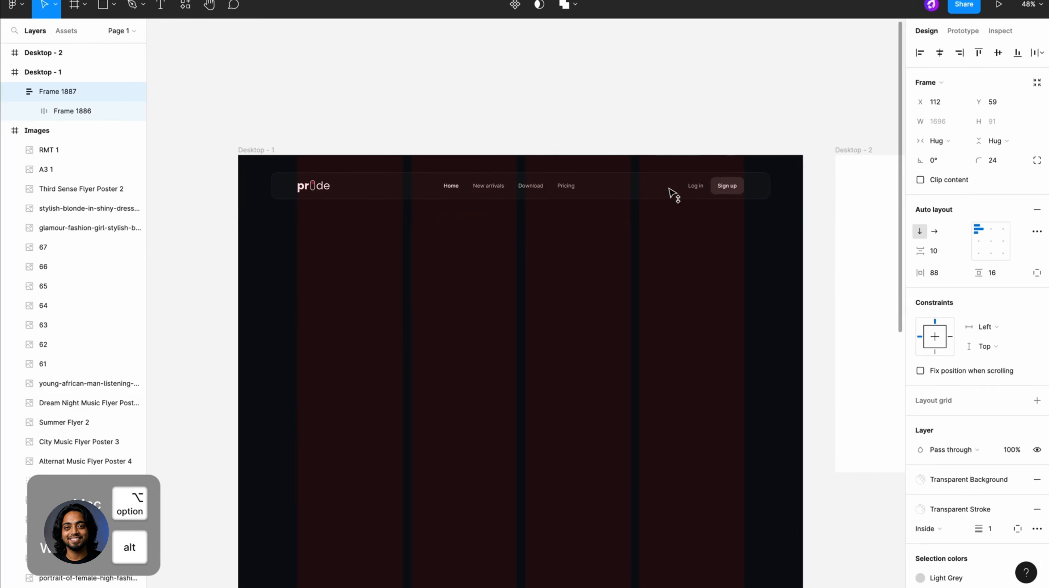
key(alt+Up)
key(alt+Up)
key(alt+Up)
key(alt+Up)
key(alt+Up)
key(alt+Up)
key(alt+Up)
key(alt+Up)
key(alt+Up)
key(alt+Up)
key(alt+Up)
key(alt+Up)
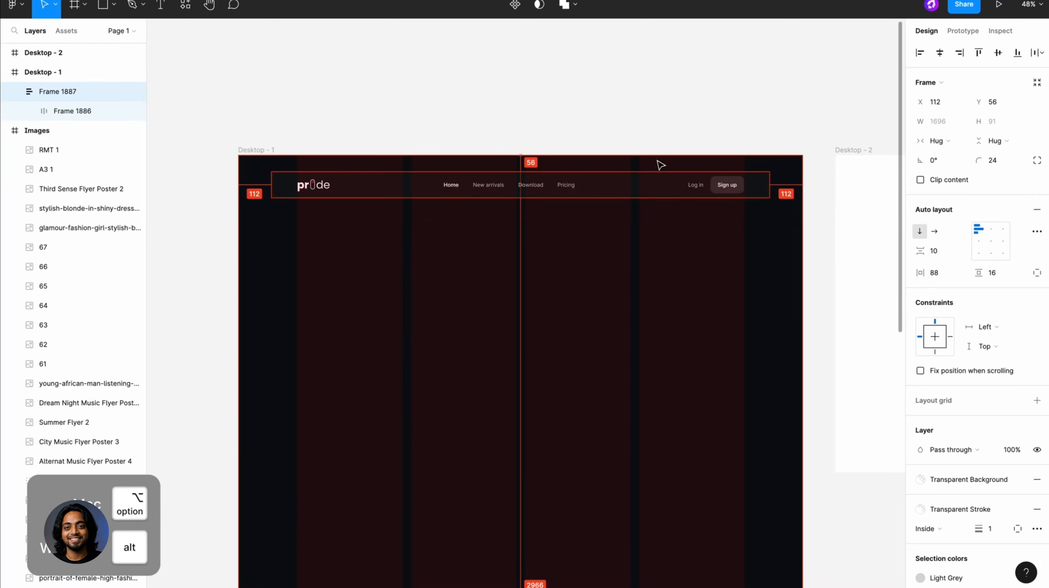
key(alt+Up)
key(alt+Up)
key(alt+Up)
key(alt+Up)
key(alt+Up)
key(alt+Up)
key(alt+Up)
key(alt+Up)
key(alt+Up)
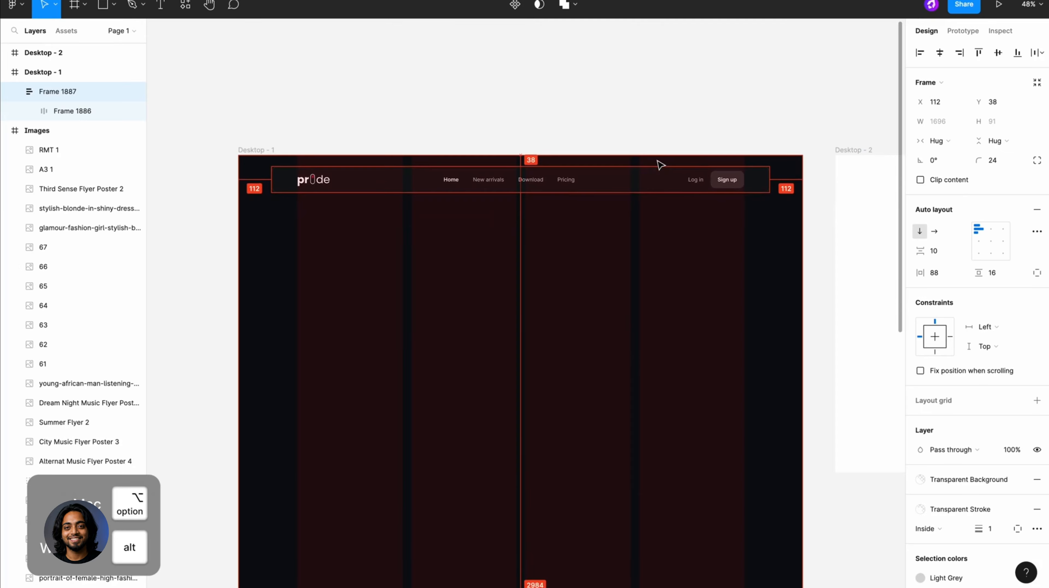
key(alt+Up)
key(alt+Up)
key(alt+Up)
key(alt+Up)
key(alt+Up)
key(alt+Up)
key(alt+Up)
key(alt+Up)
key(alt+Up)
key(alt+Up)
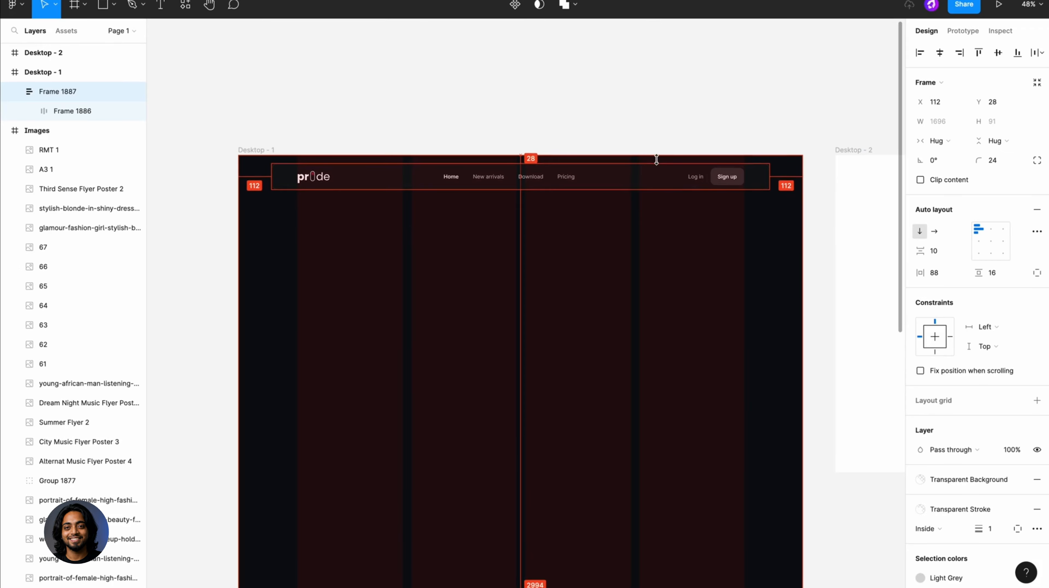
key(alt+Up)
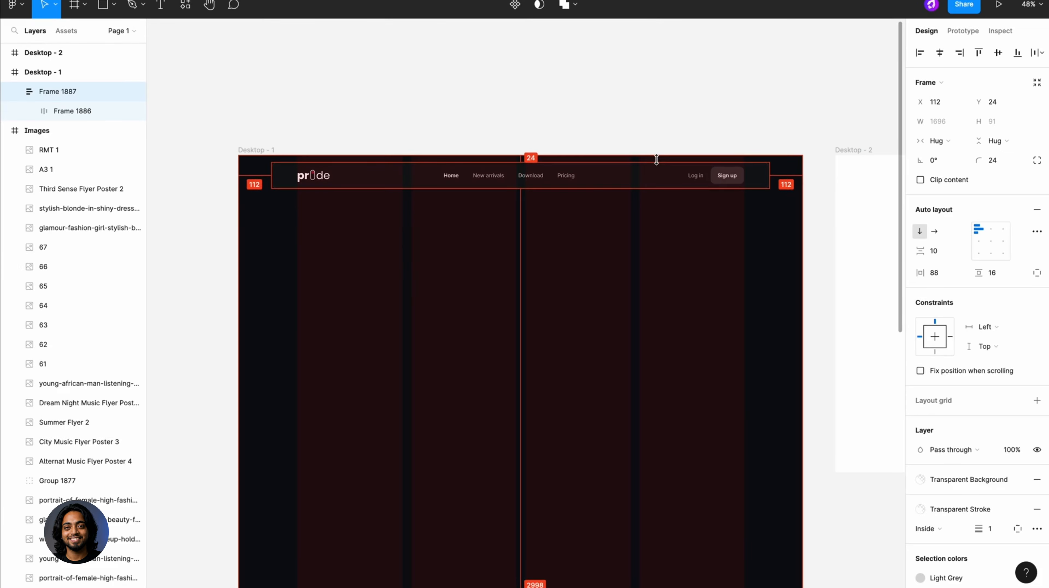
- Preview Desktop - 1 as a prototype and adjust its display options to examine the navigation bar
click(270, 152)
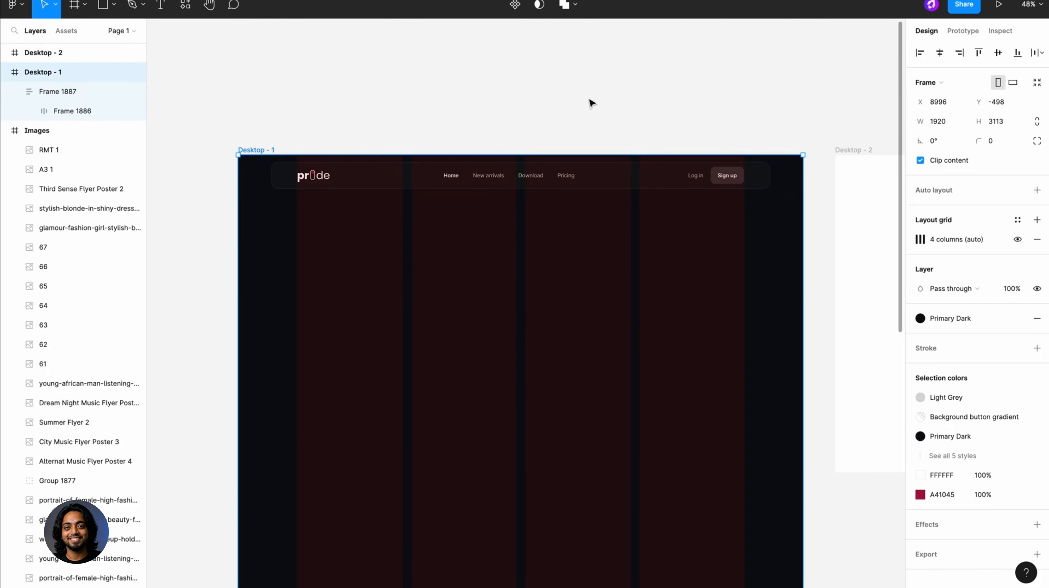
click(1003, 4)
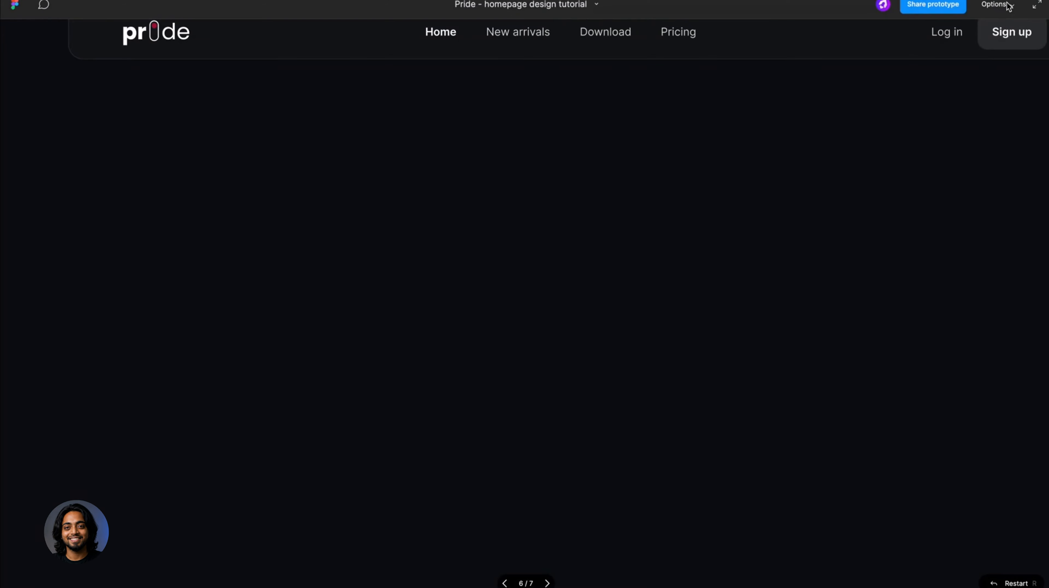
click(1007, 4)
click(954, 49)
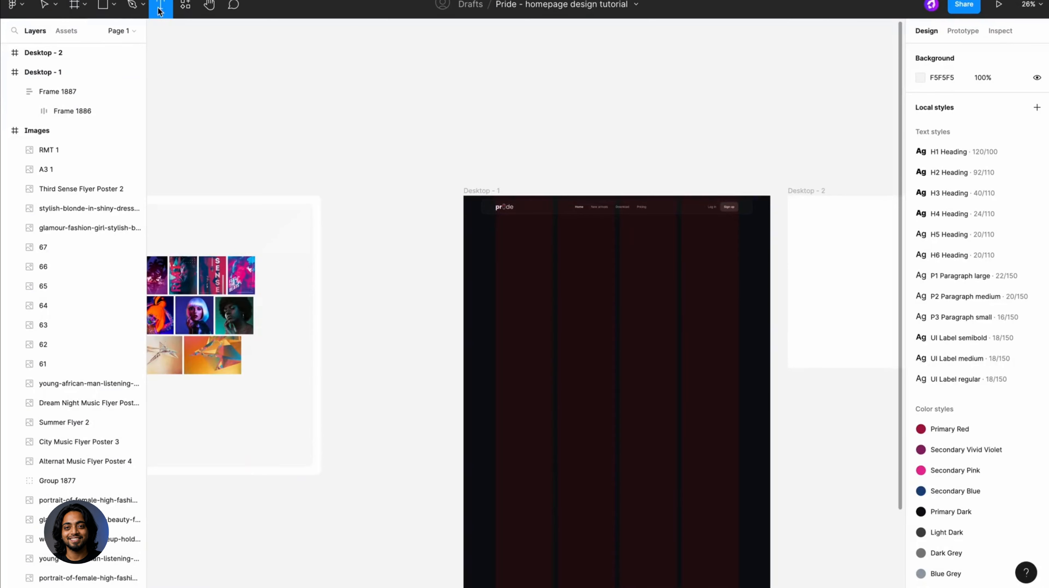
- Add the text "Music Without Limits" below the navigation bar near the start of the first grid column
scroll(518, 258, up, 5)
click(304, 261)
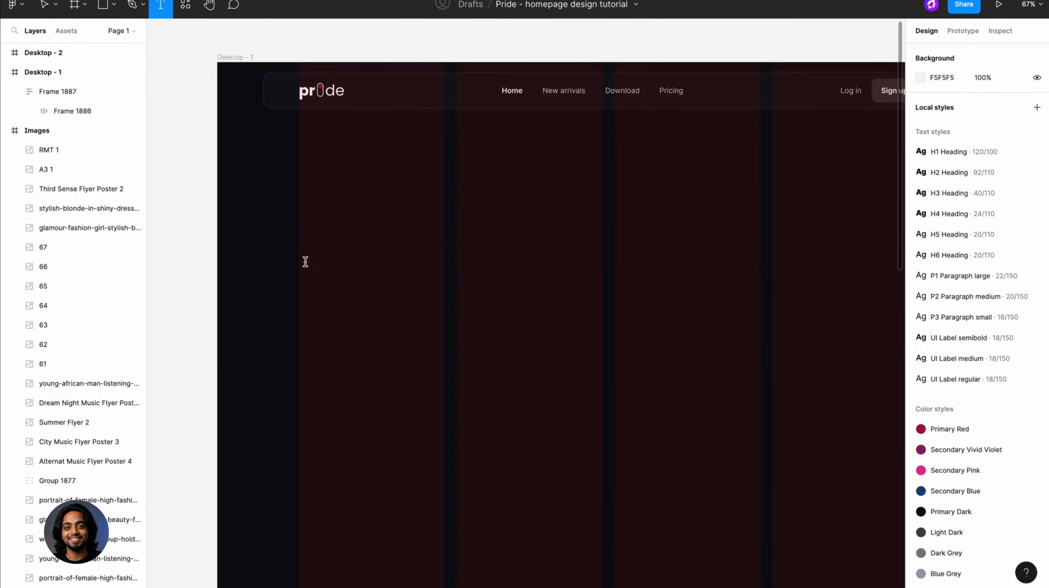
text(Music Without Limits)
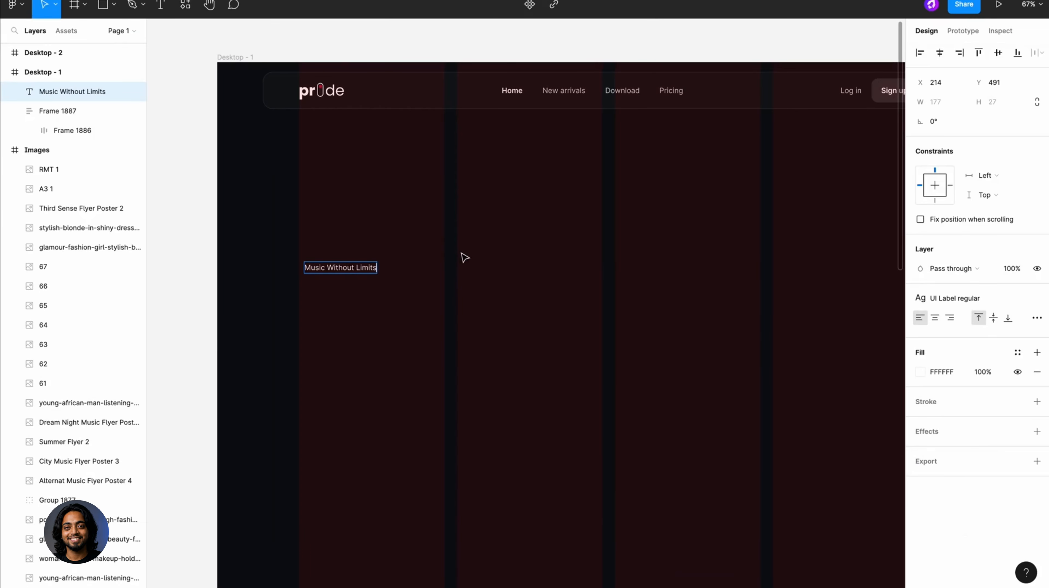
click(461, 253)
- Duplicate the heading below with the text "Say goodbye to interruptions and enjoy uninterrupted music streaming. With our ad-free platform, you'll have access to millions of songs"
alt+drag(364, 269, 364, 307)
double_click(363, 306)
text(Say)
key(Escape)
key(r)
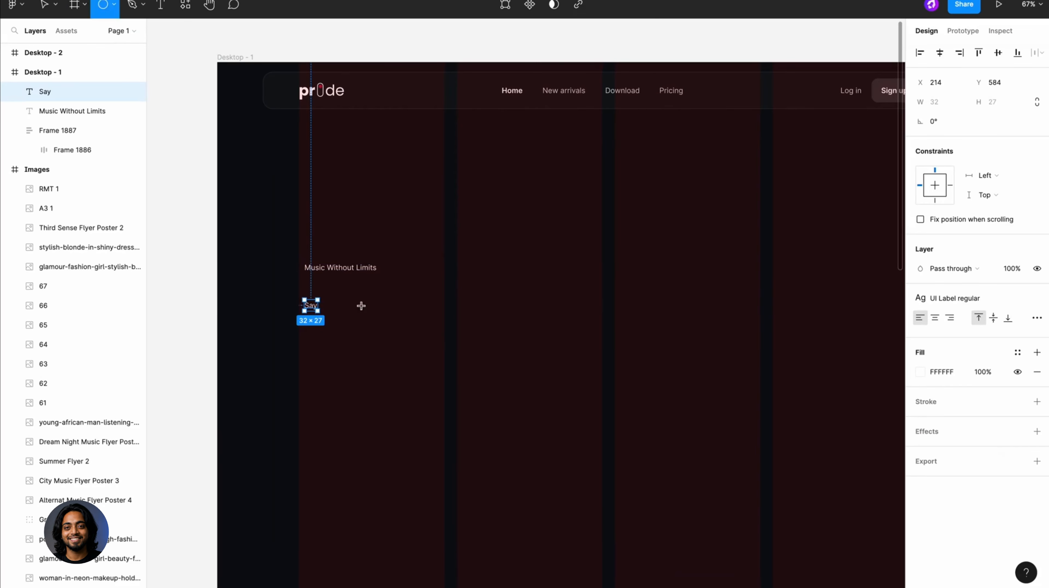
key(v)
double_click(314, 305)
scroll(313, 305, up, 3)
key(Right)
text(goodbye to i)
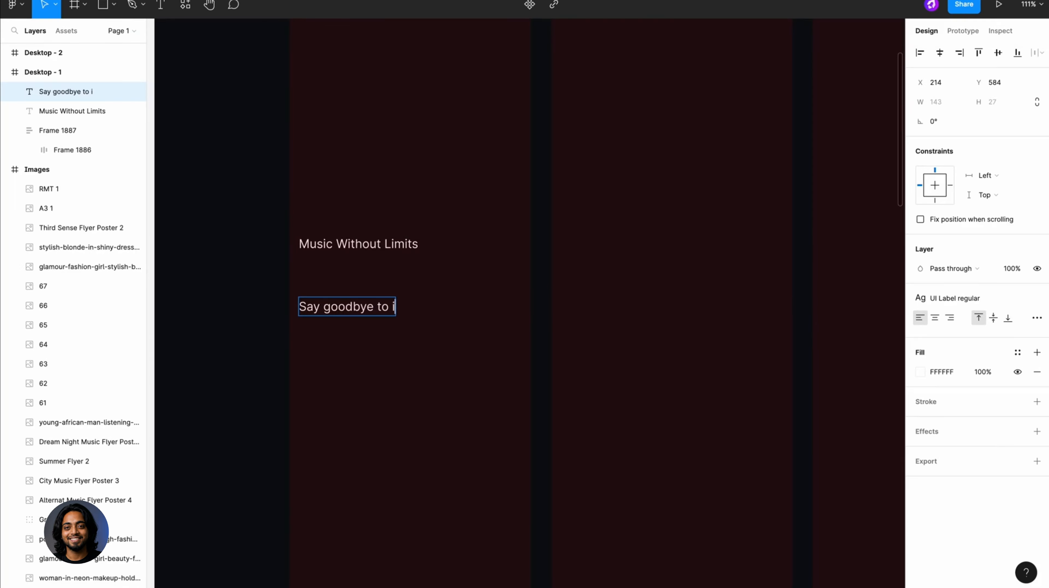
text(nterruptions and enjoy )
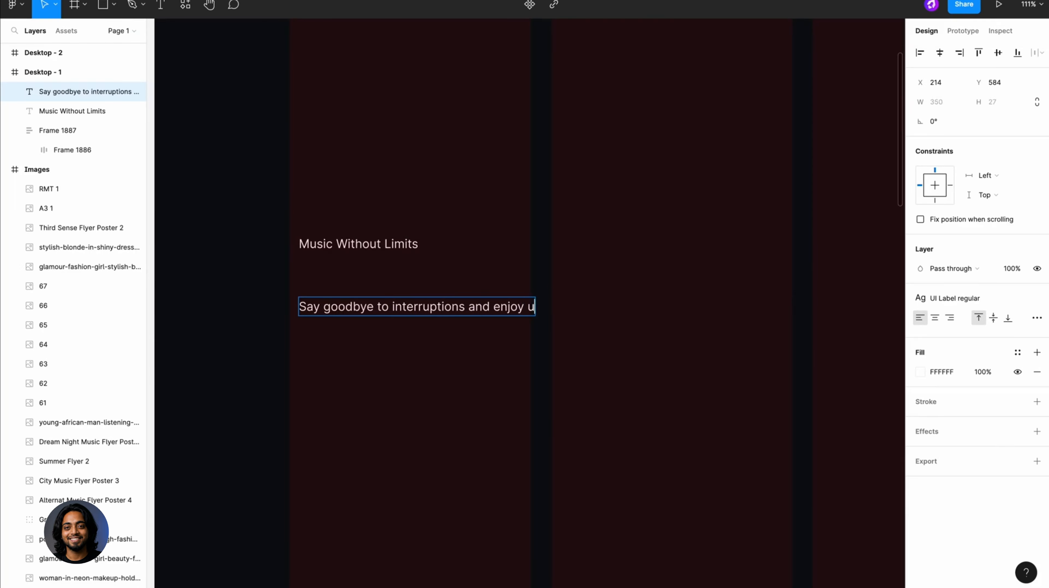
text(uninterrupted music streaming. With our ad-free platform,)
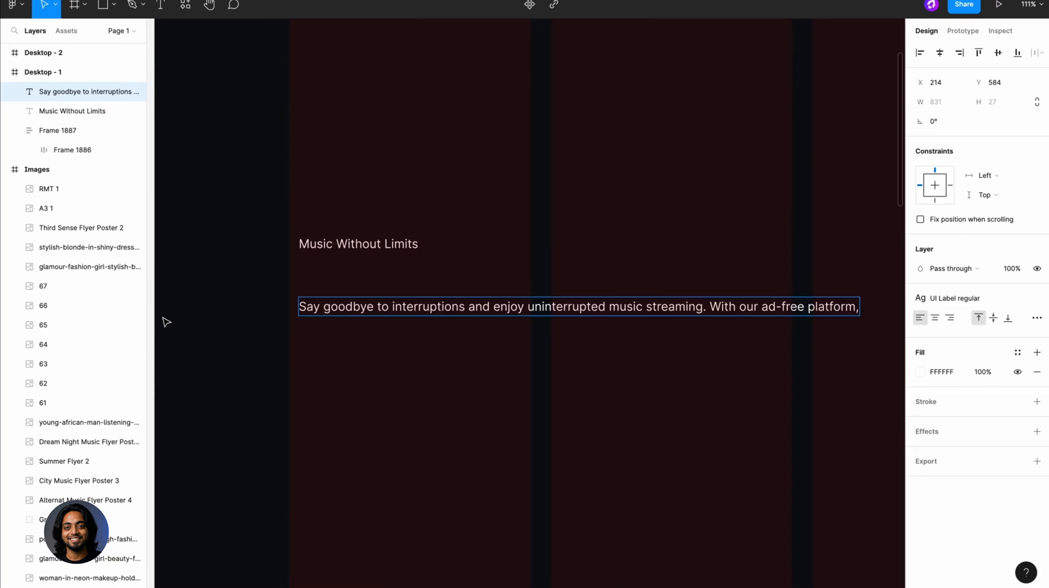
scroll(166, 321, down, 5)
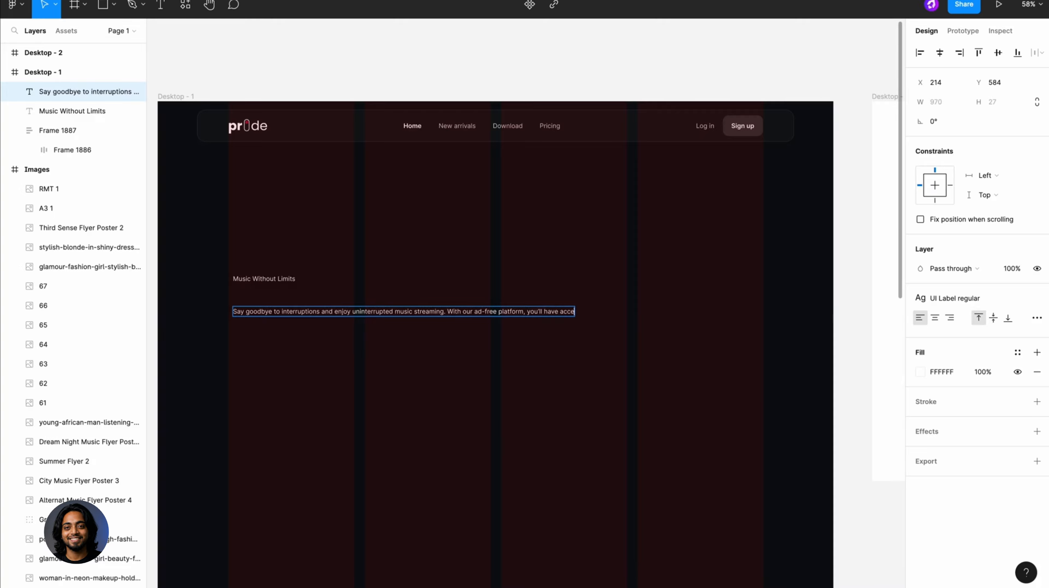
- Duplicate the paragraph text below itself and change the copy's wording to "Sign up"
drag(288, 313, 280, 345)
double_click(279, 344)
text(Sign up)
click(291, 392)
- Apply the H1 Heading text style to "Music Without Limits" and narrow its text box to 1056 so it wraps onto two lines
scroll(231, 363, up, 4)
click(305, 241)
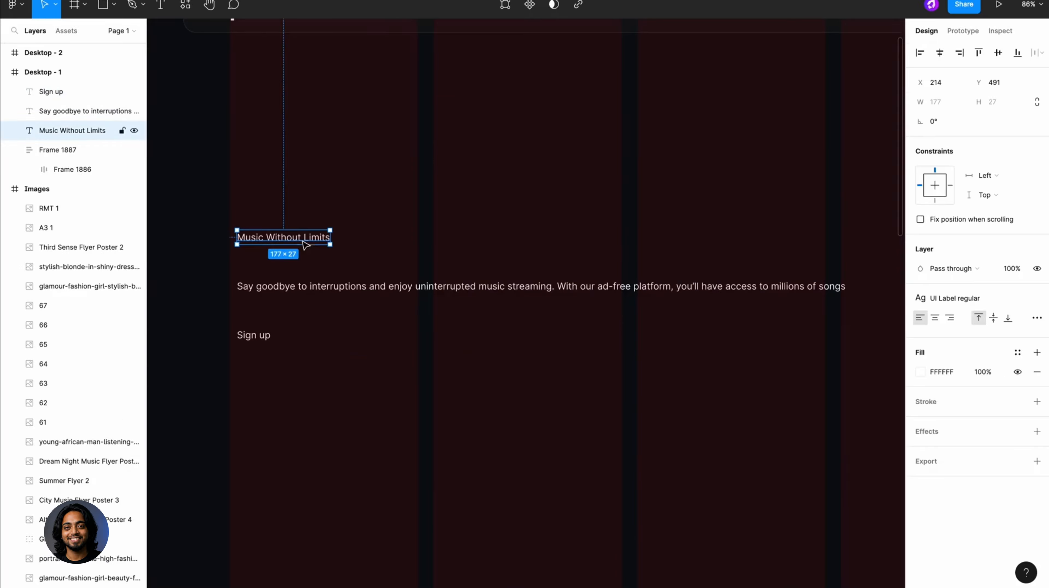
click(962, 302)
scroll(975, 395, up, 3)
click(976, 373)
scroll(551, 243, down, 4)
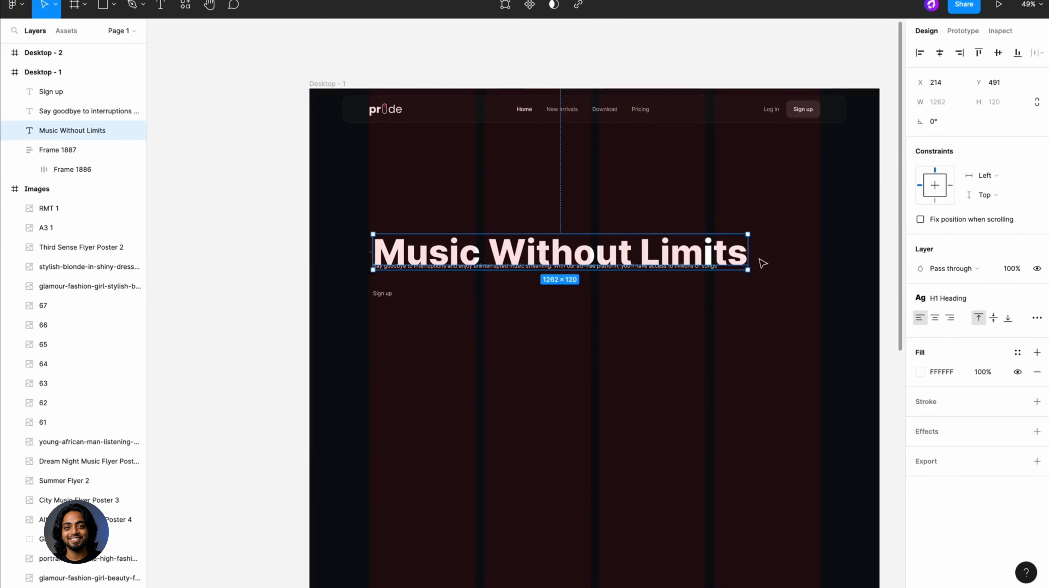
drag(761, 260, 686, 254)
- Give the "Music Without Limits" heading the Gradient Headings fill style and move it up to Y 313, above the paragraph
click(1017, 351)
scroll(969, 457, down, 3)
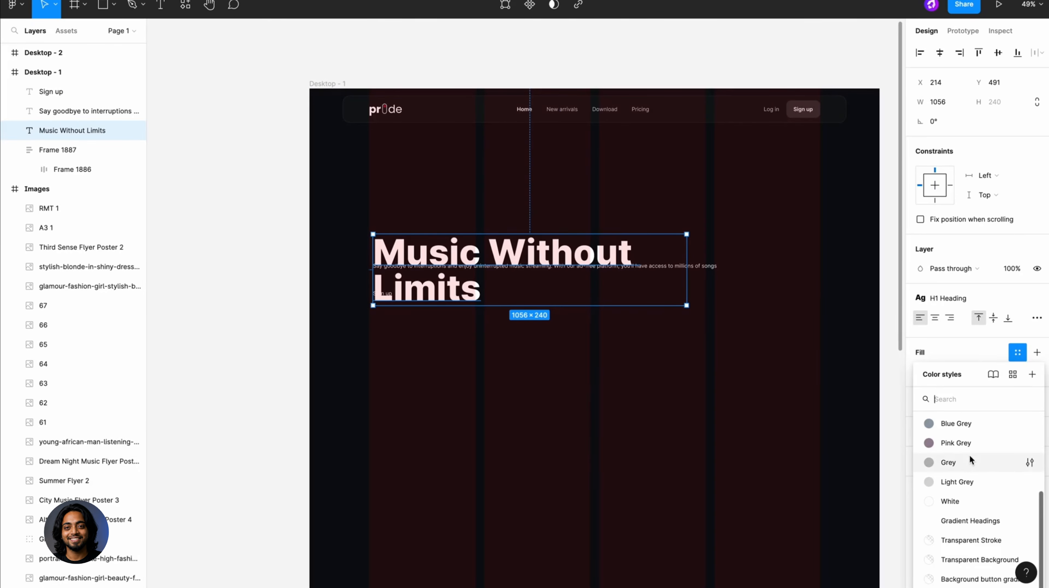
click(971, 519)
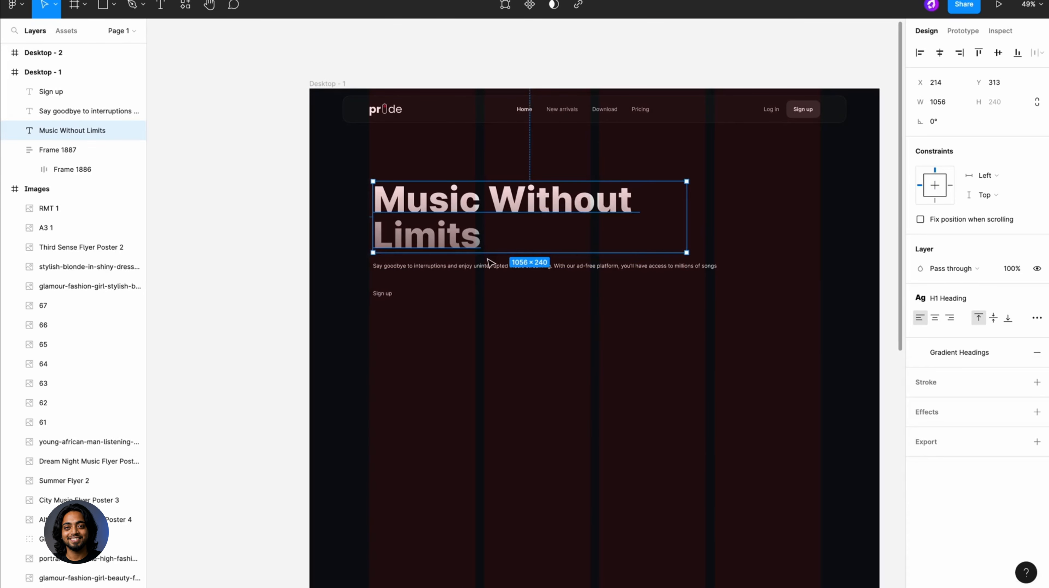
- Apply the P1 Paragraph large text style and the Grey color style to the paragraph under the heading
scroll(498, 265, up, 1)
click(498, 267)
click(920, 297)
scroll(965, 400, up, 2)
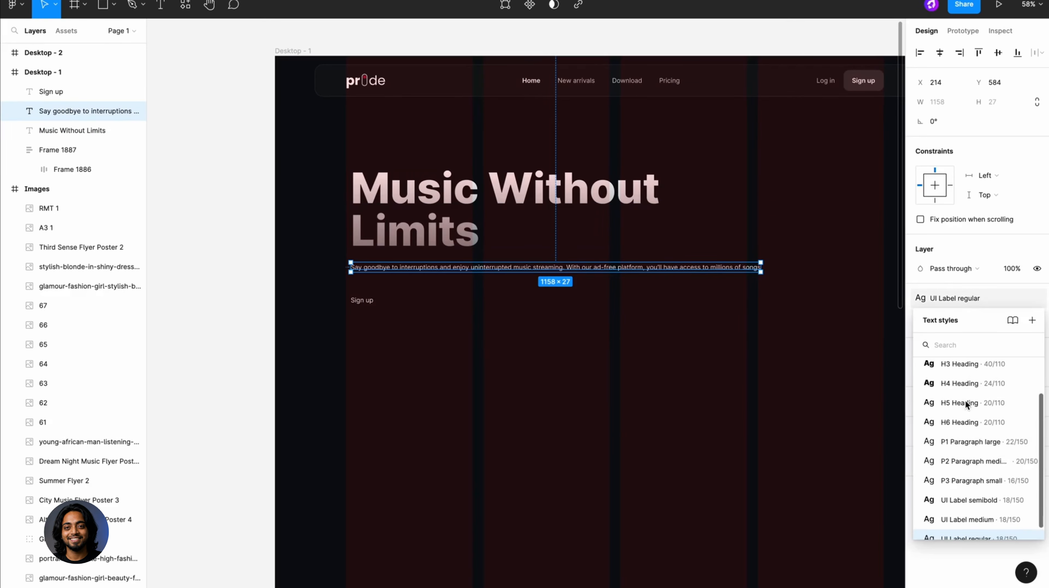
click(971, 447)
click(1017, 352)
scroll(971, 553, down, 3)
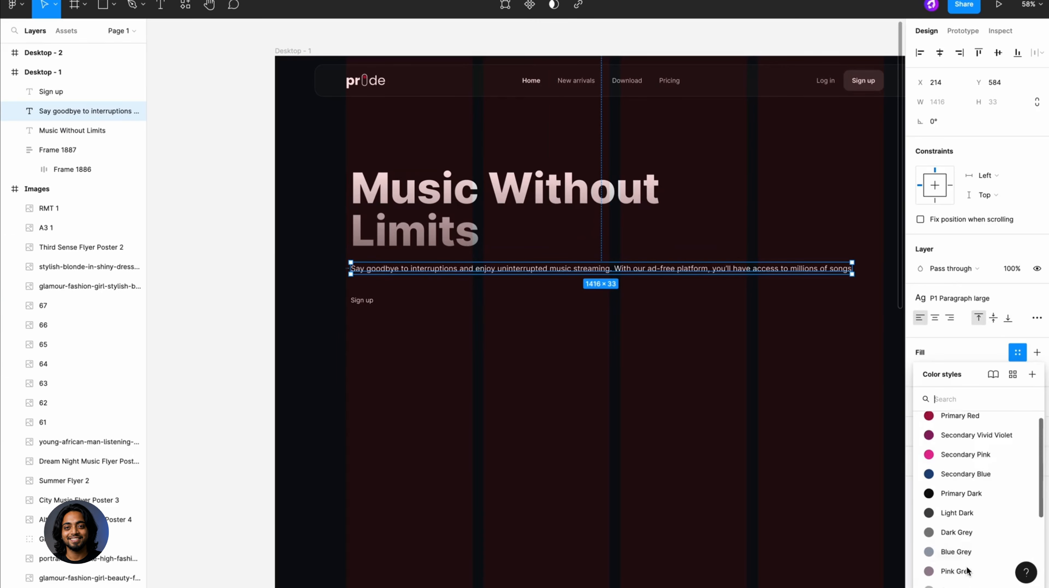
click(955, 524)
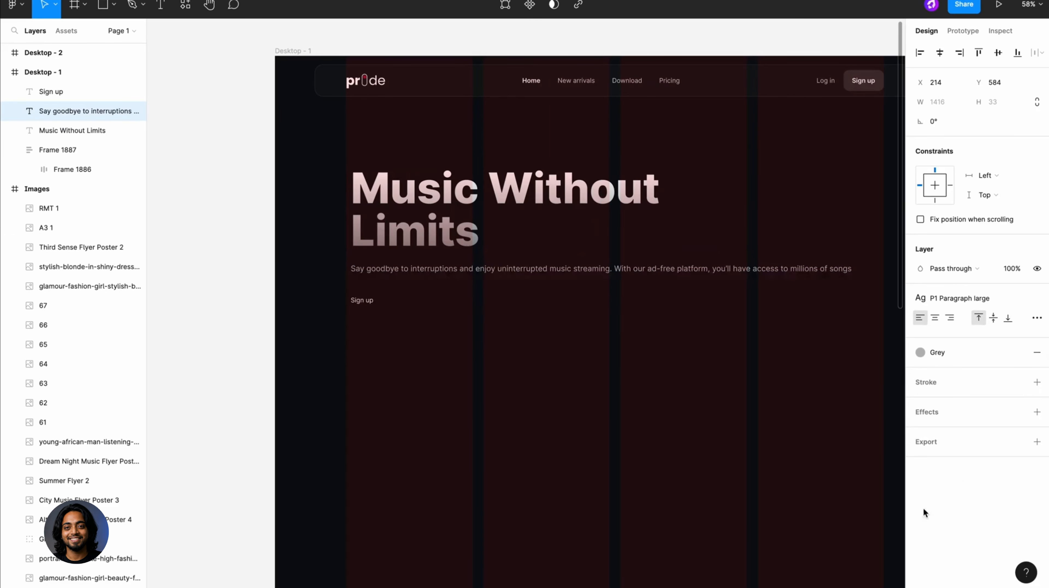
- Apply the UI Label semibold text style to the "Sign up" text below the paragraph and wrap it in an auto layout frame
click(371, 300)
click(941, 299)
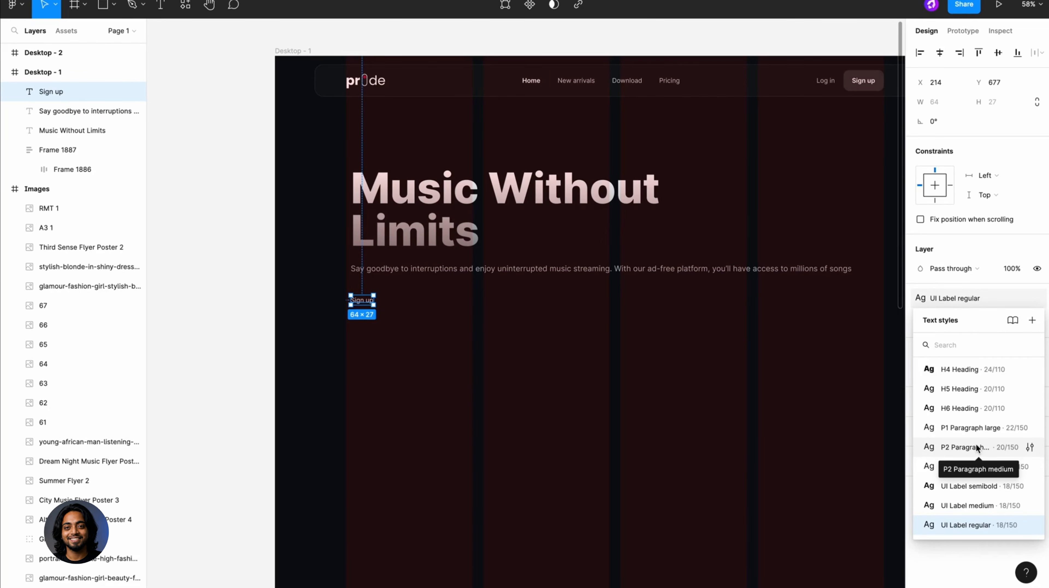
click(968, 486)
key(shift+a)
- Set the new Sign up button frame's horizontal padding to 60 and vertical padding to 24
scroll(343, 306, up, 5)
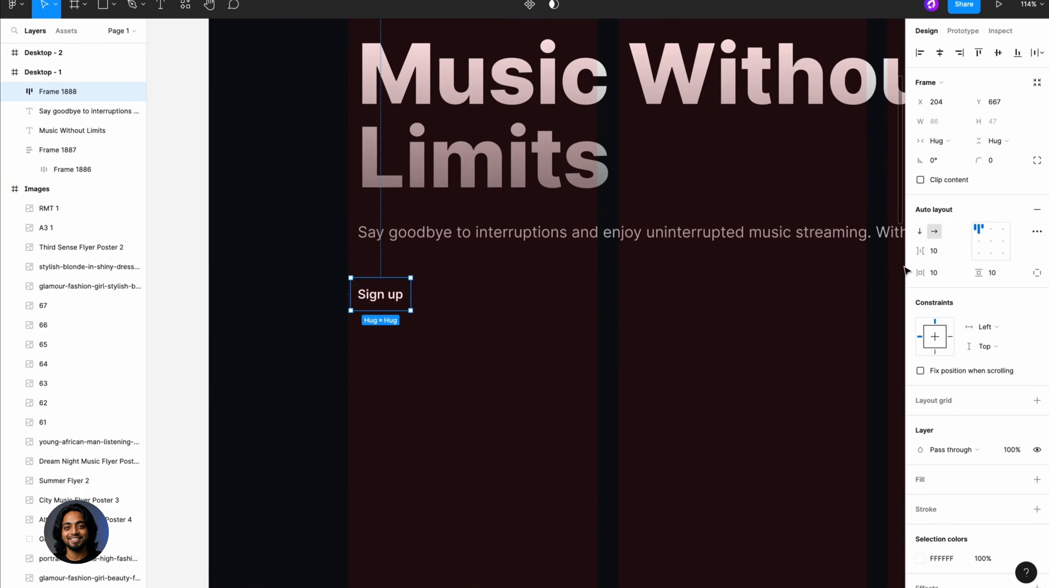
click(942, 273)
text(6)
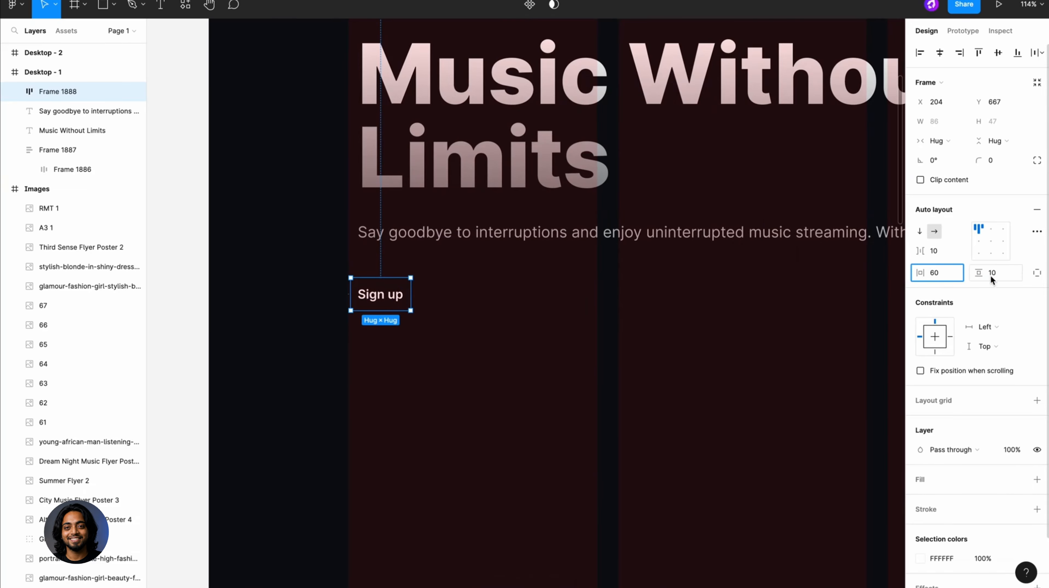
click(991, 275)
text(ww)
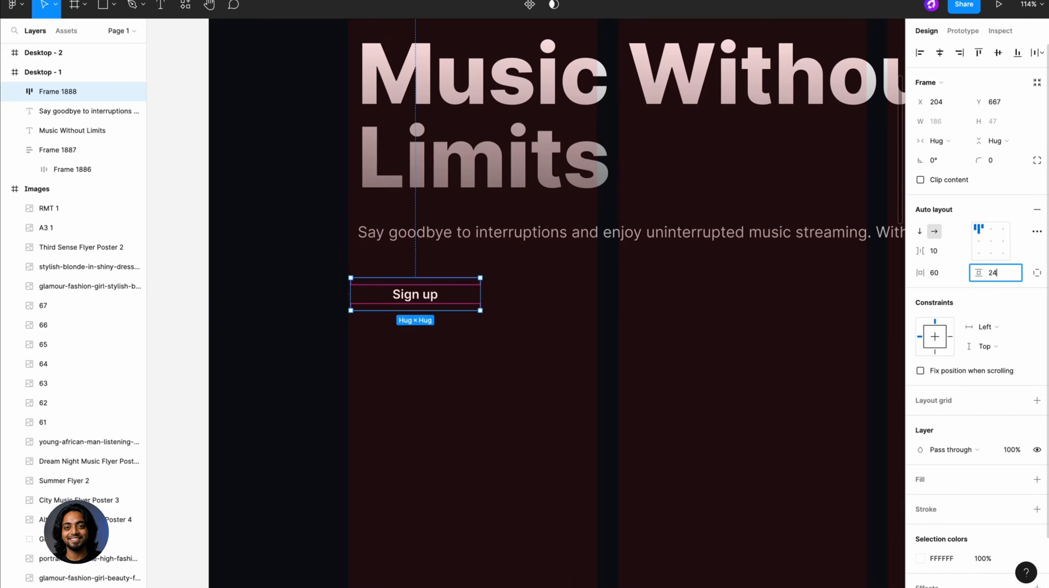
key(Return)
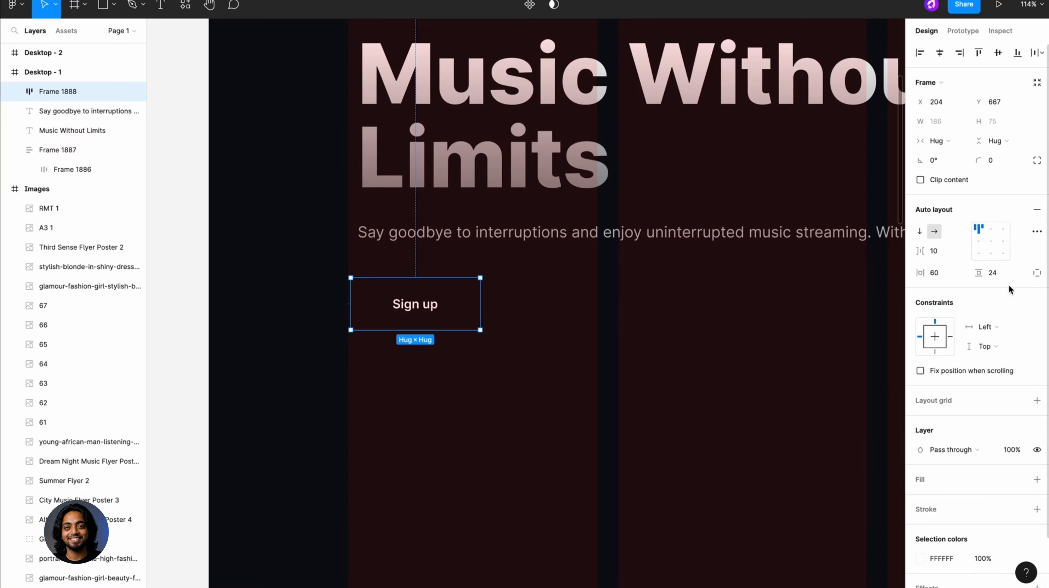
- Set the Sign up button's vertical padding to 22 and give it the Primary Red fill style
click(1000, 279)
text(22)
key(Return)
click(1023, 480)
click(958, 427)
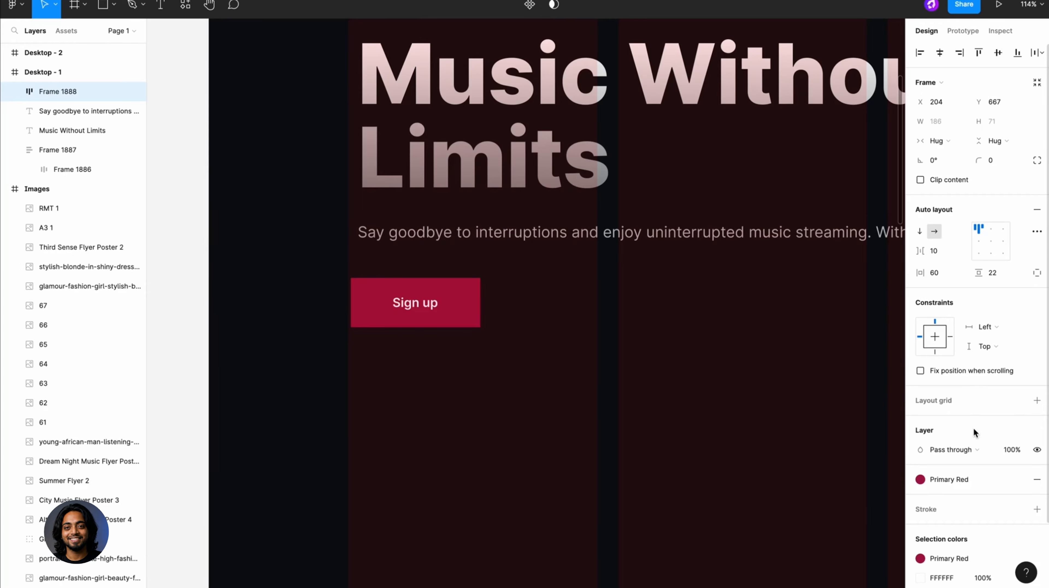
- Set the Sign up button's corner radius to 16 and rename its frame "Primary button"
click(996, 160)
text(16)
key(Return)
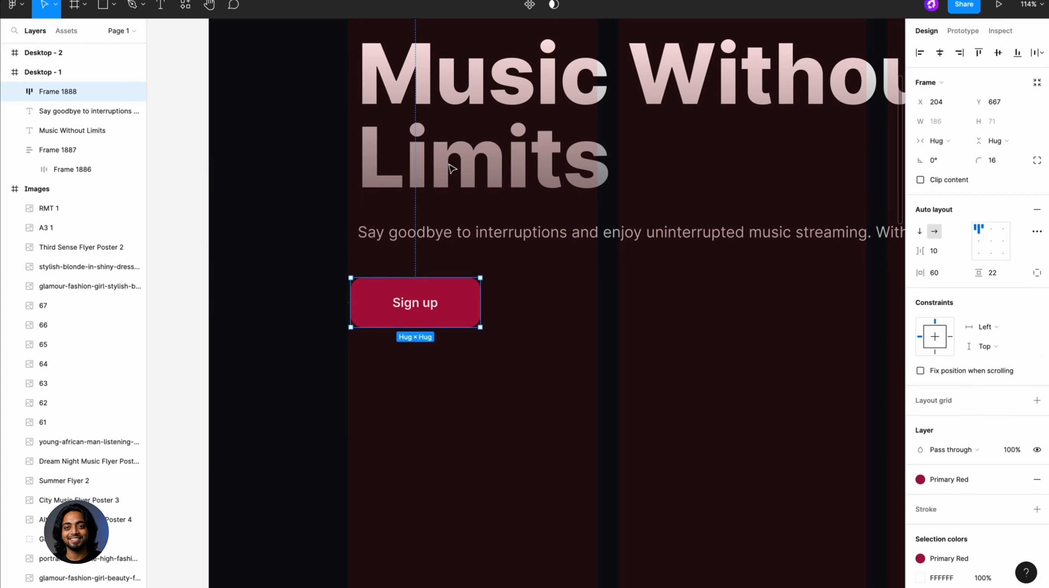
double_click(53, 93)
text(P)
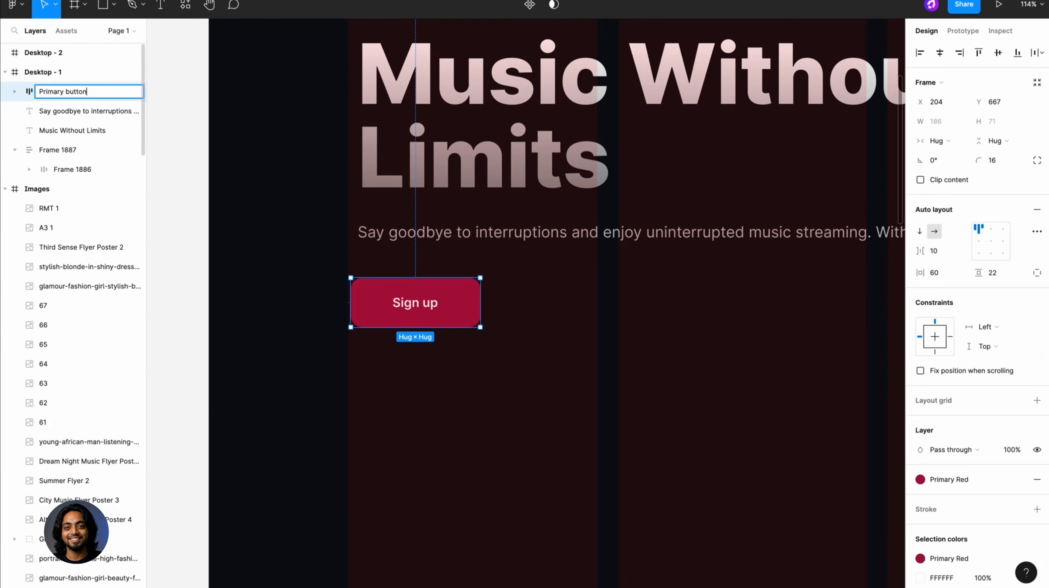
text(rimary button)
key(Return)
- Rename the paragraph layer "Paragraph text" and the "Music Without Limits" layer "H1 Heading"
click(88, 111)
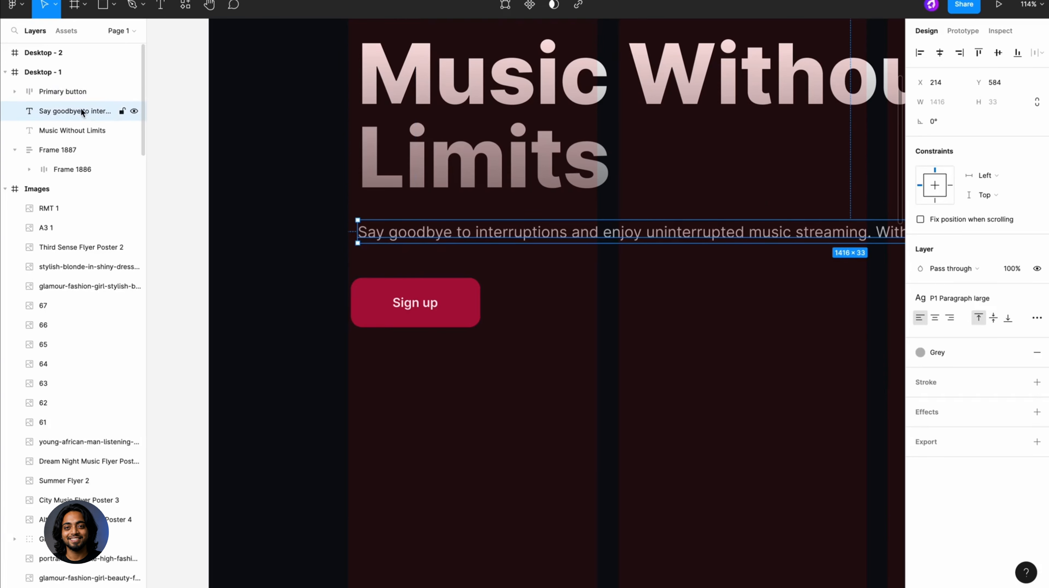
double_click(88, 111)
text(Paragraph tex)
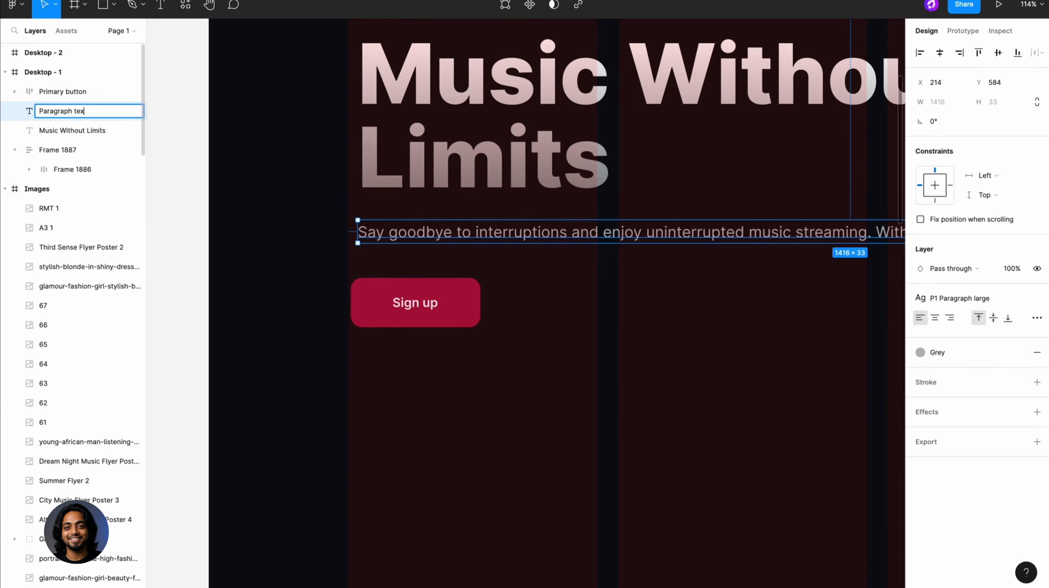
text(t)
key(Return)
double_click(87, 130)
text(H1 Heading)
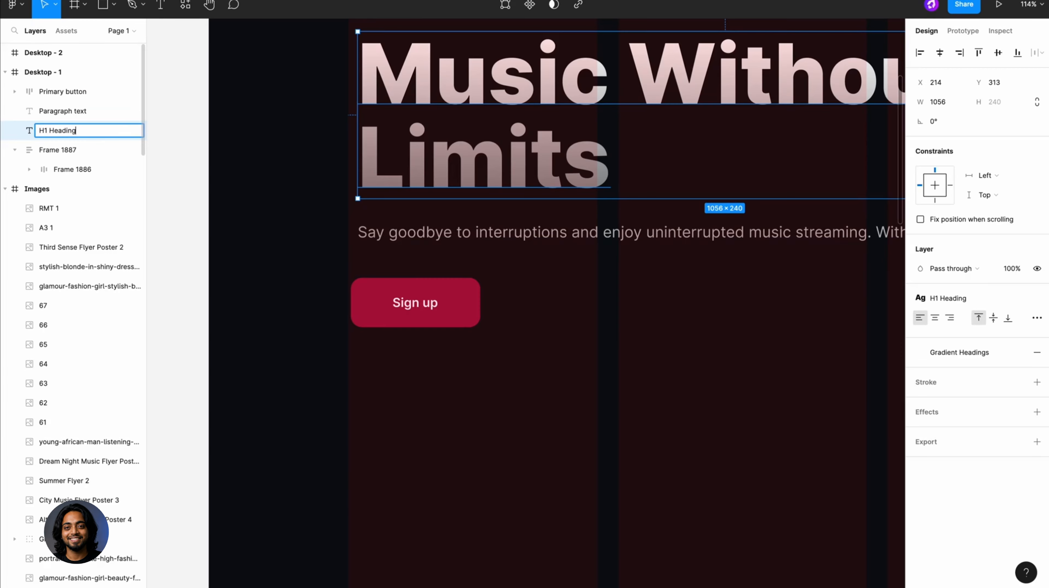
key(Return)
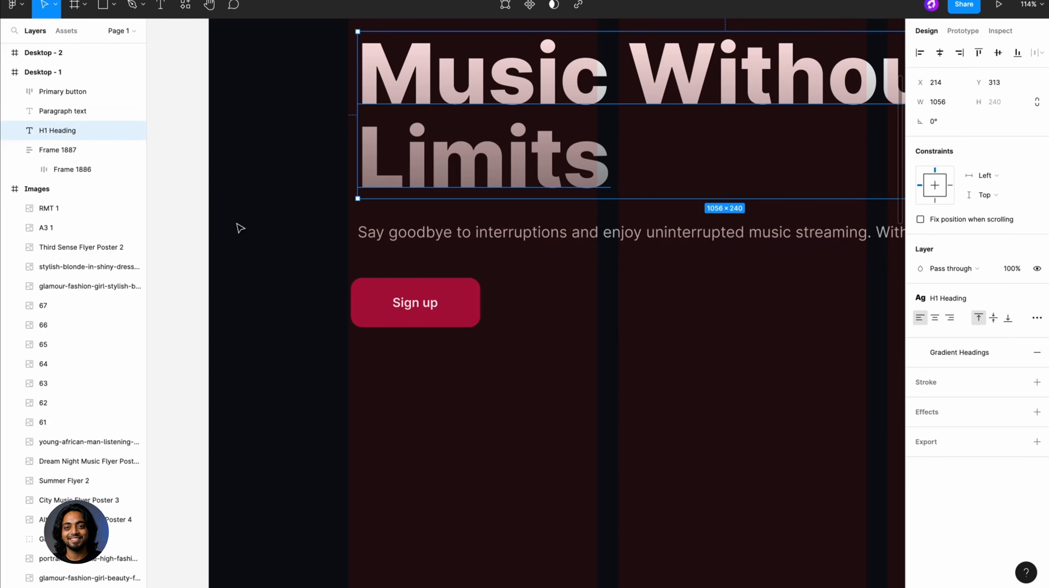
- Wrap the H1 heading and the paragraph text together in a vertical auto layout frame
click(278, 231)
scroll(280, 232, down, 3)
scroll(280, 233, down, 5)
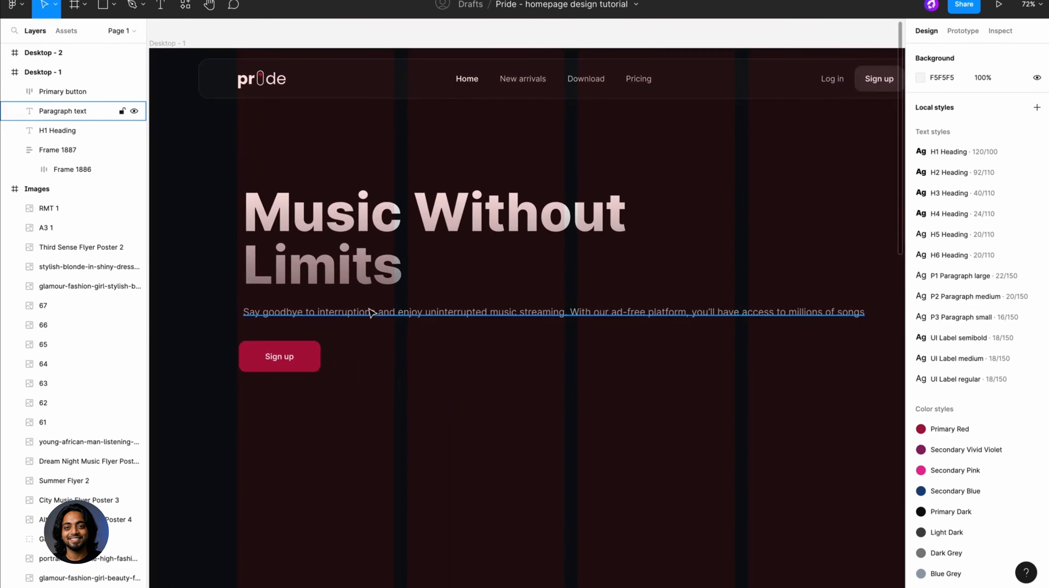
click(374, 310)
shift+click(357, 265)
shift+click(326, 338)
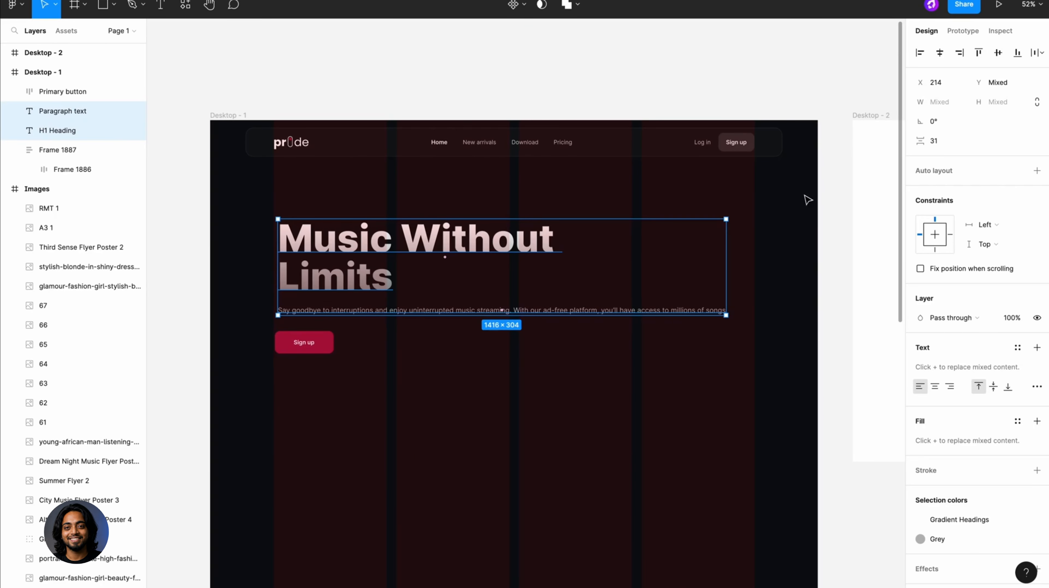
key(shift+a)
click(1035, 172)
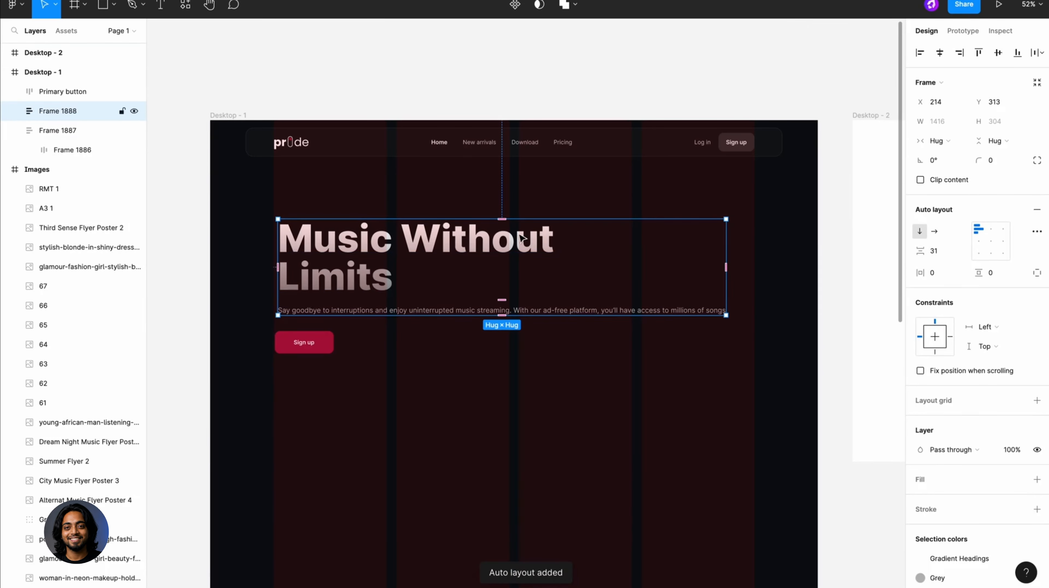
- Set the horizontal resizing of both the heading and the paragraph to Fill container
double_click(522, 238)
shift+click(541, 311)
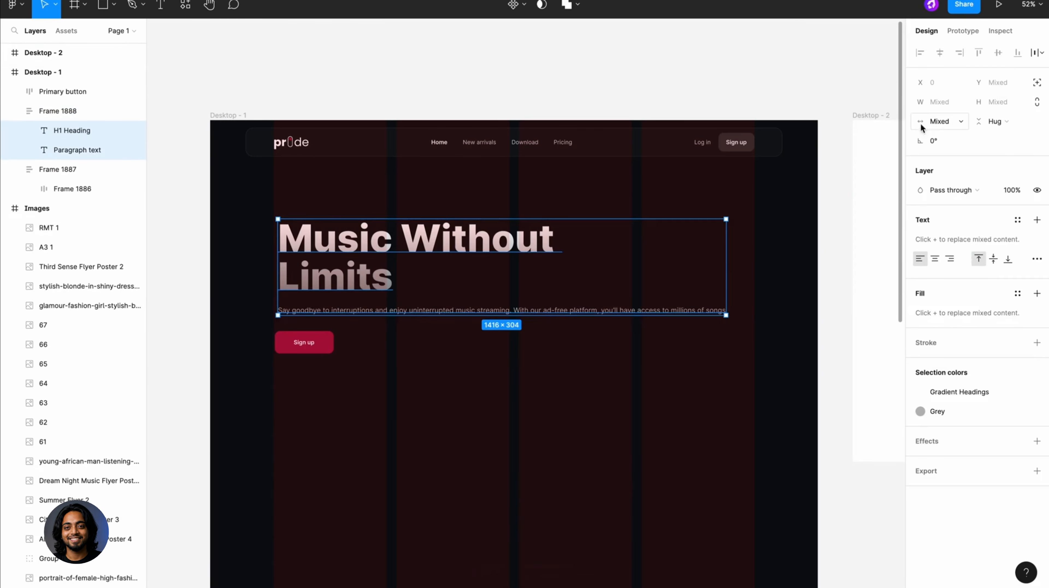
click(935, 122)
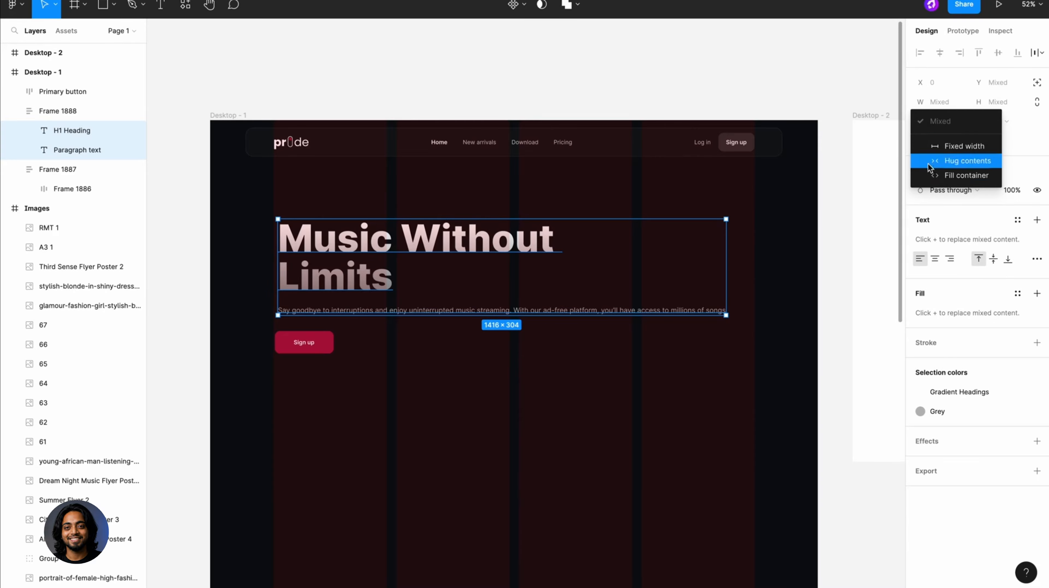
click(938, 176)
click(837, 220)
- Narrow the heading and paragraph frame to about 888 wide so its text wraps
click(723, 249)
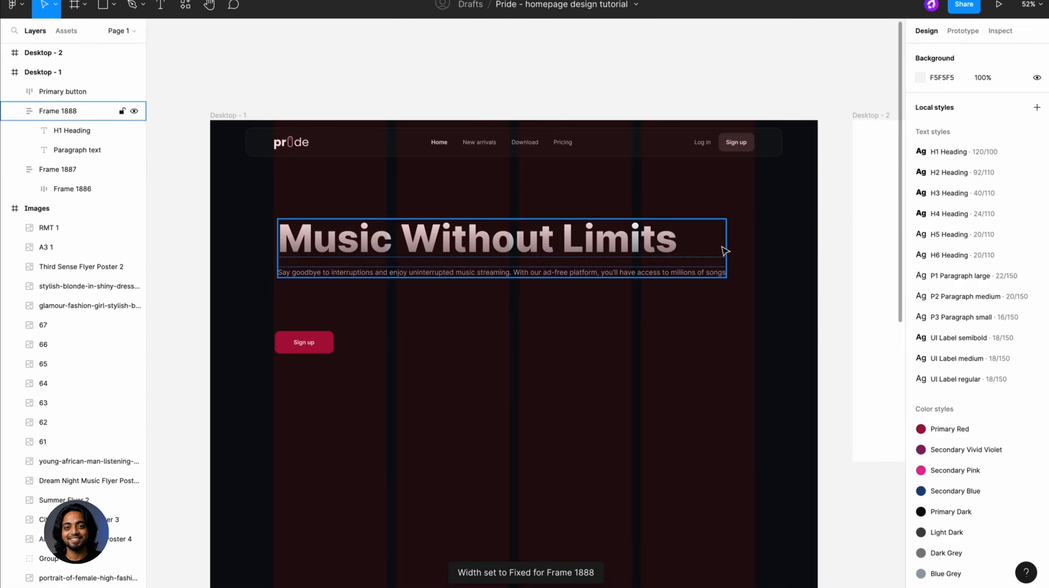
drag(724, 245, 559, 250)
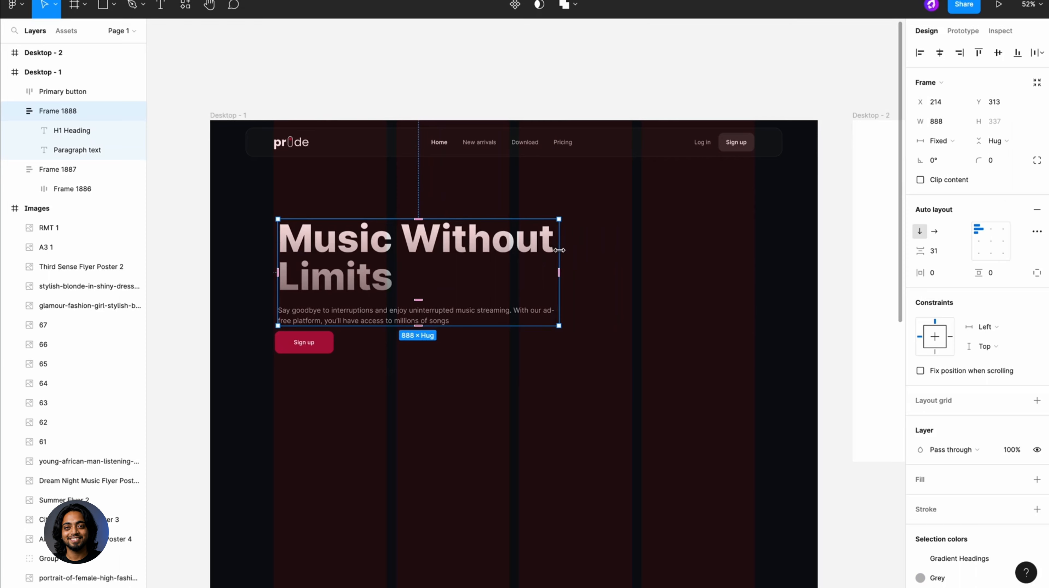
click(574, 283)
- Wrap the text frame and the Primary button in one vertical auto layout frame with top left alignment
scroll(574, 284, left, 2)
scroll(574, 284, down, 1)
click(548, 273)
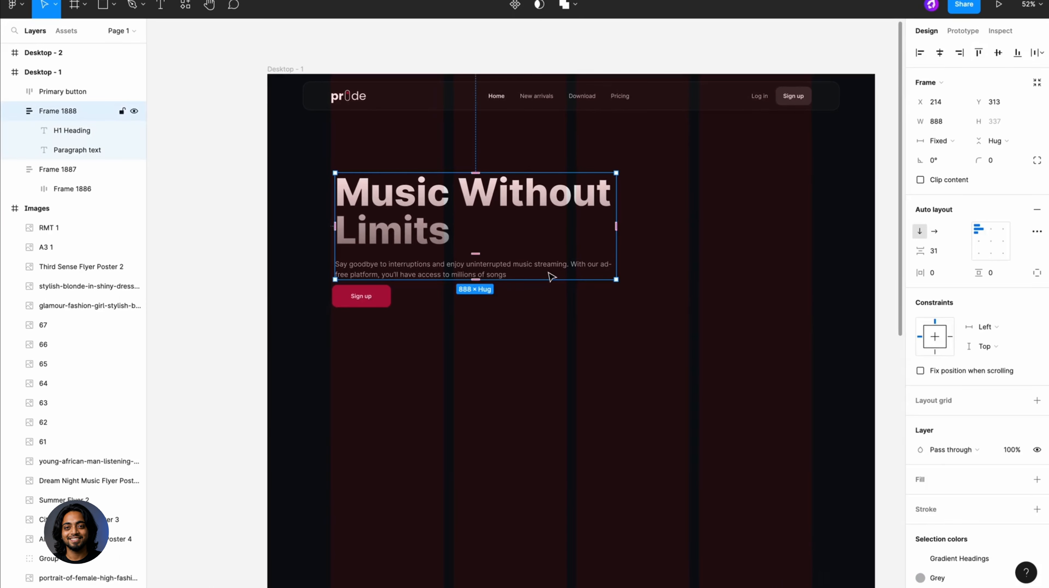
shift+click(380, 301)
key(shift+a)
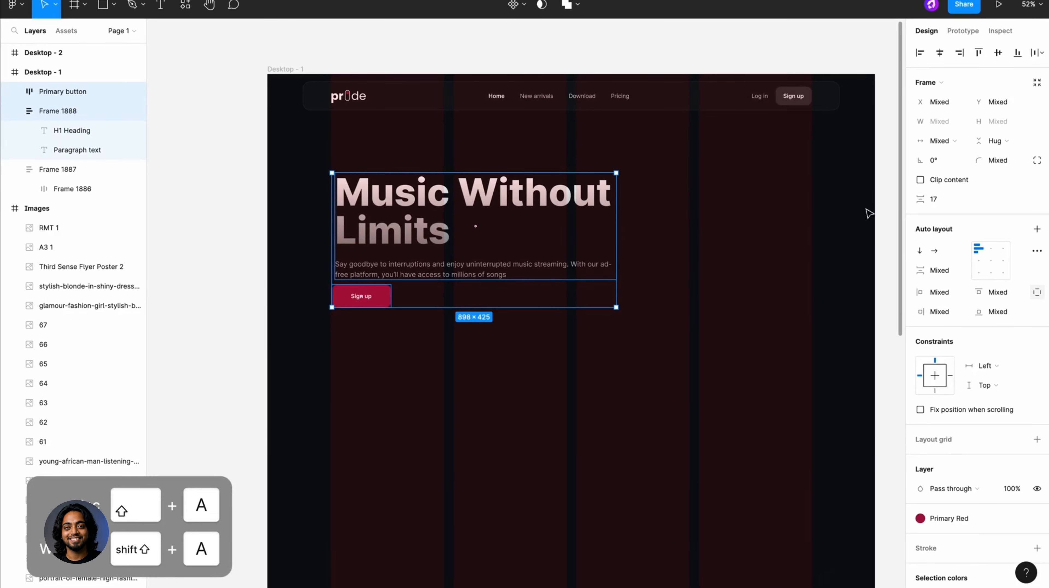
click(1036, 230)
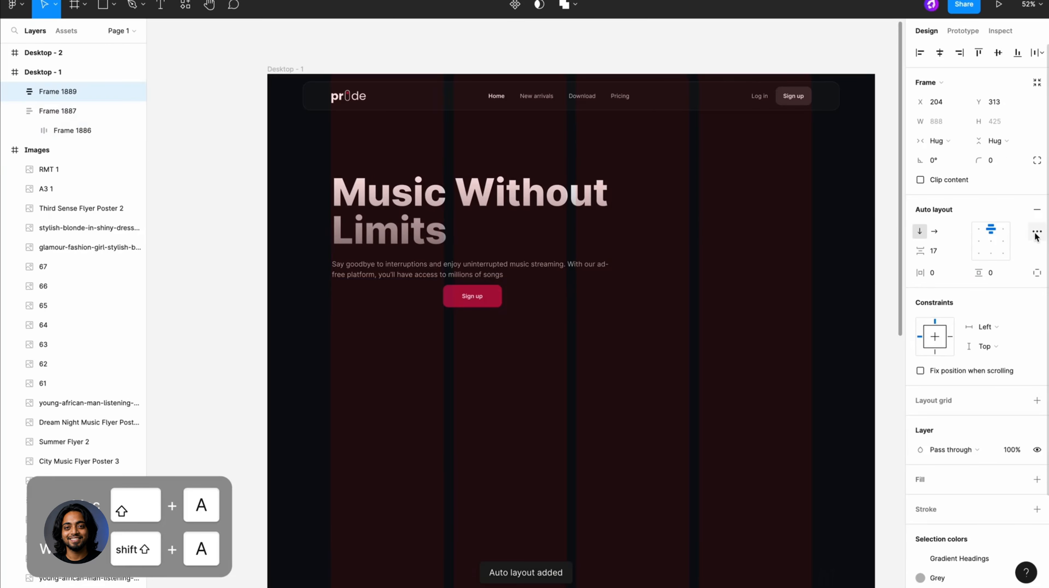
click(977, 232)
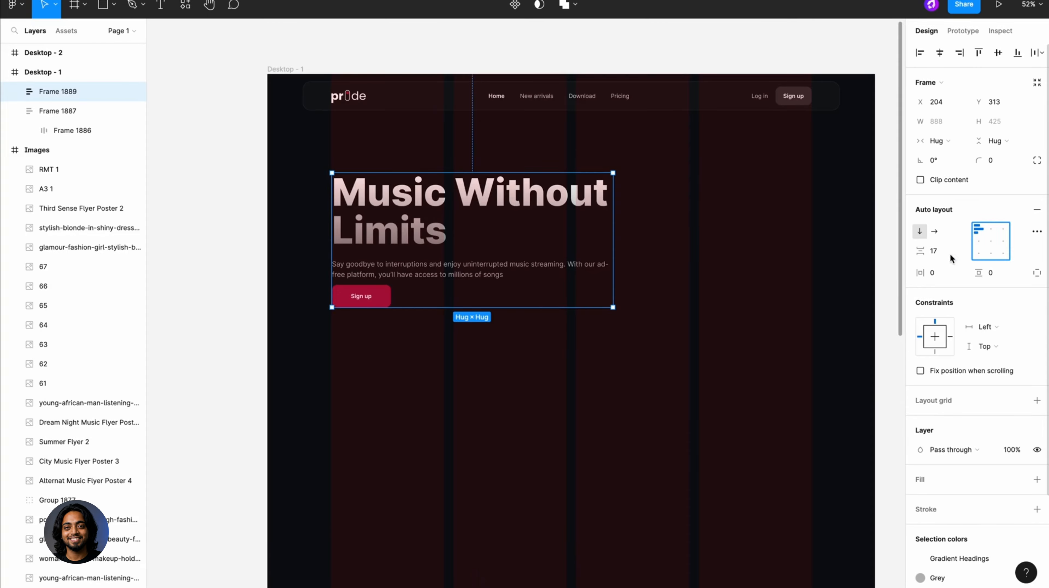
- Set the spacing between heading and paragraph to 40, and between the text frame and the Sign up button to 56
click(506, 239)
click(932, 252)
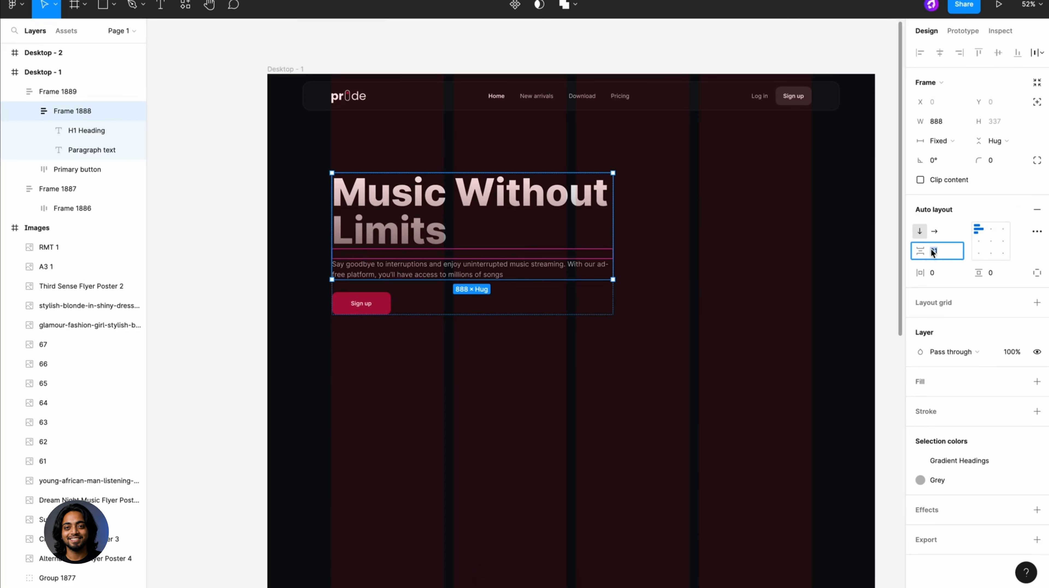
text(40)
key(Return)
click(569, 306)
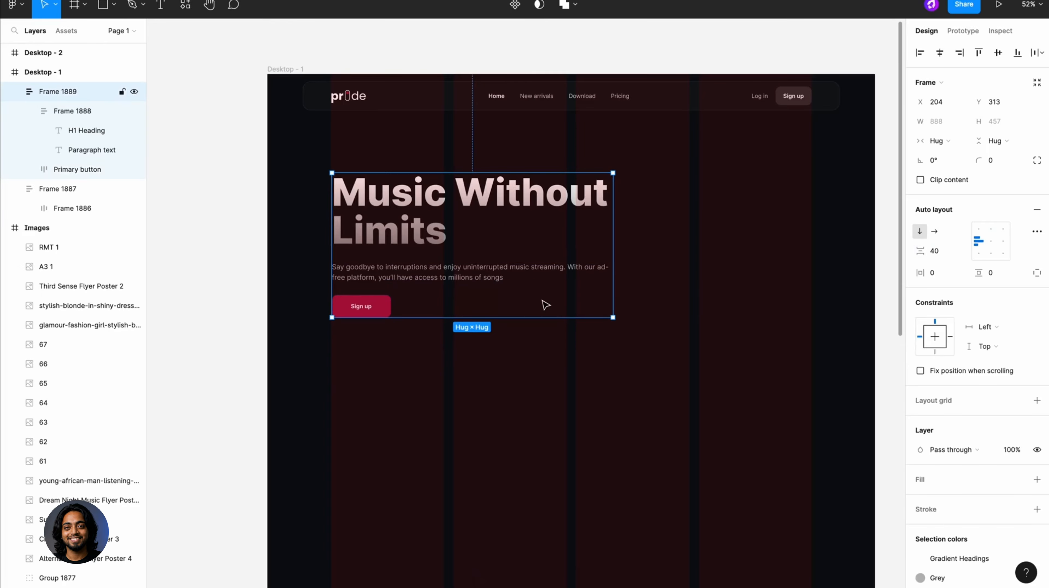
click(935, 252)
text(56)
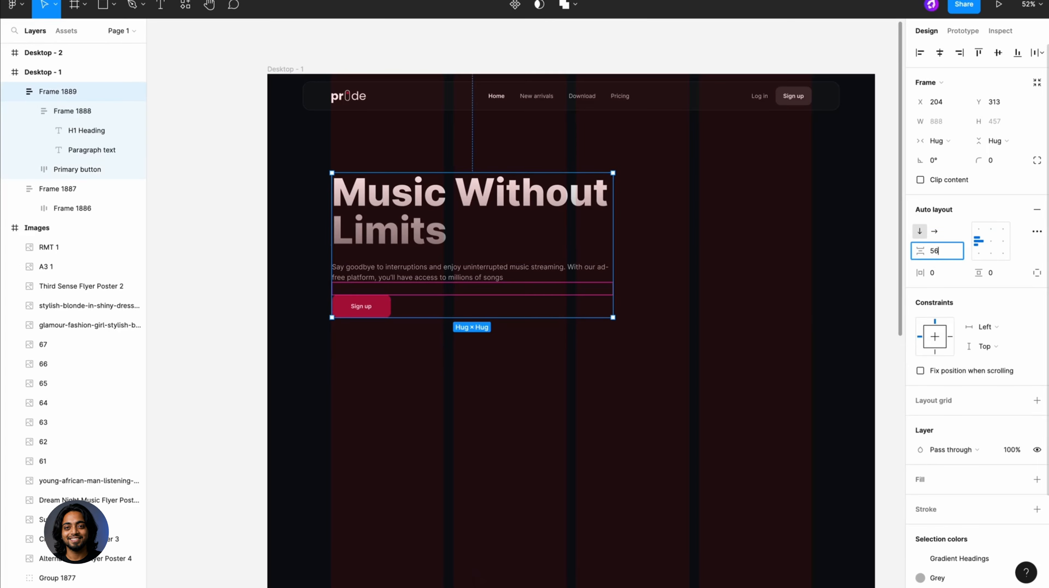
key(Return)
click(649, 241)
- Move the whole hero content frame to X 200 so it lines up with the first grid column's edge
click(535, 242)
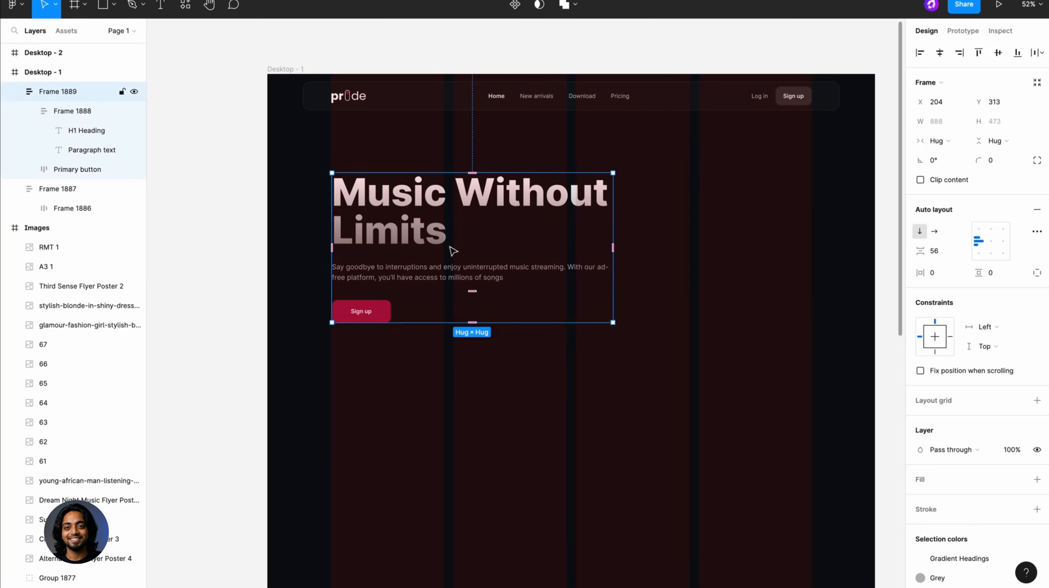
scroll(323, 327, up, 5)
scroll(324, 327, up, 5)
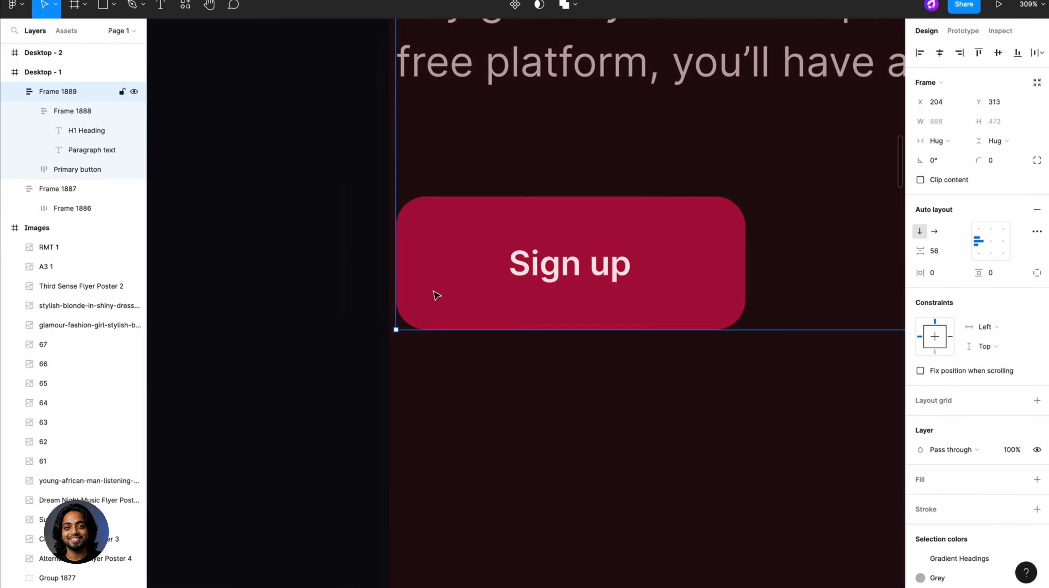
drag(433, 296, 429, 294)
scroll(429, 295, down, 10)
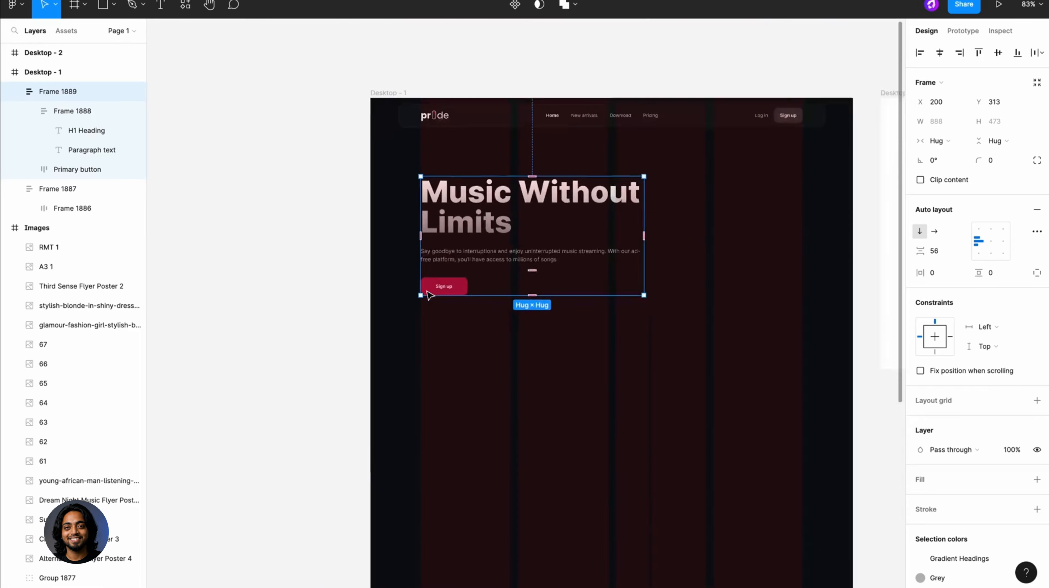
click(358, 102)
- Draw a 1000 by 1100 rectangle over the right part of the hero section, at about X 808 and Y 249
key(r)
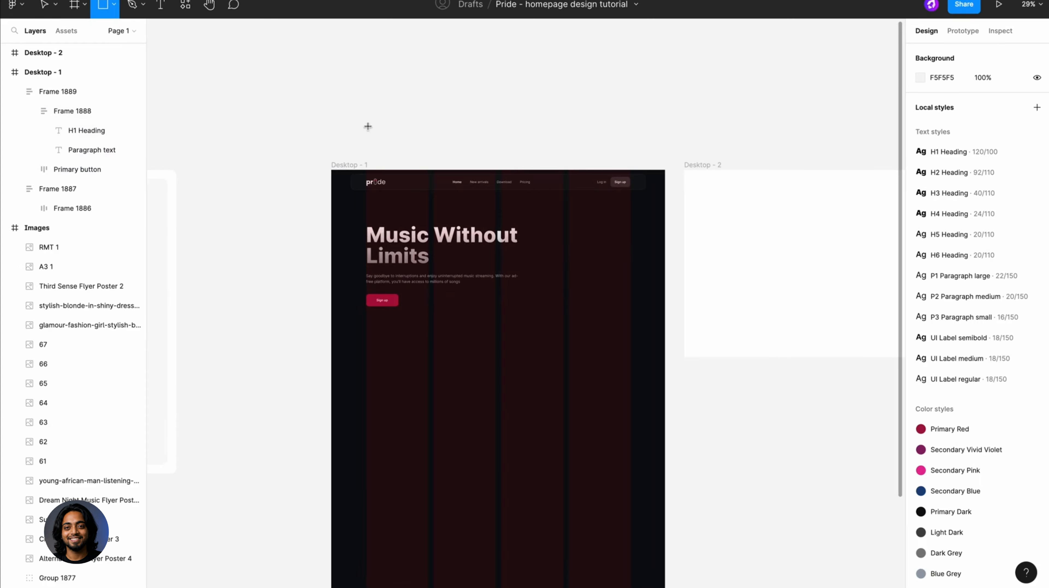
scroll(578, 232, up, 3)
drag(530, 202, 672, 357)
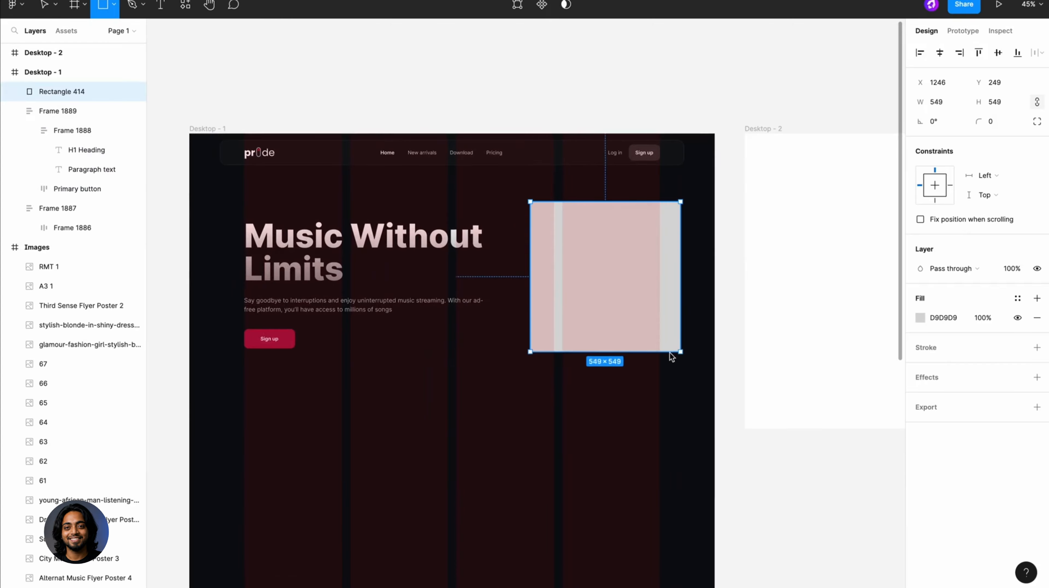
click(940, 101)
text(1000)
key(Return)
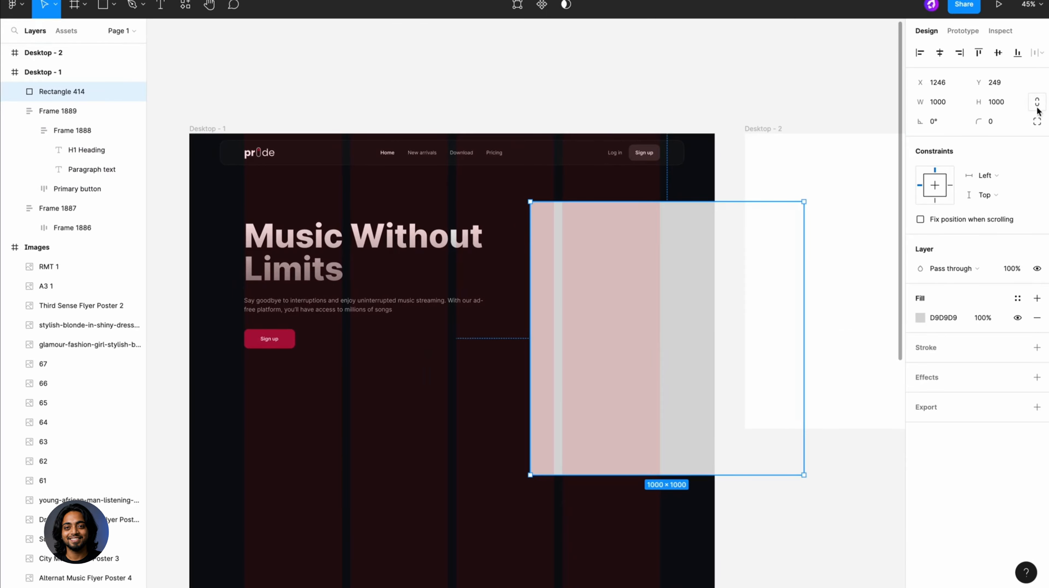
click(1010, 104)
text(1100)
key(Return)
drag(739, 232, 592, 248)
- Change the rectangle's fill to an Angular gradient and rotate the rectangle to -45°
click(921, 317)
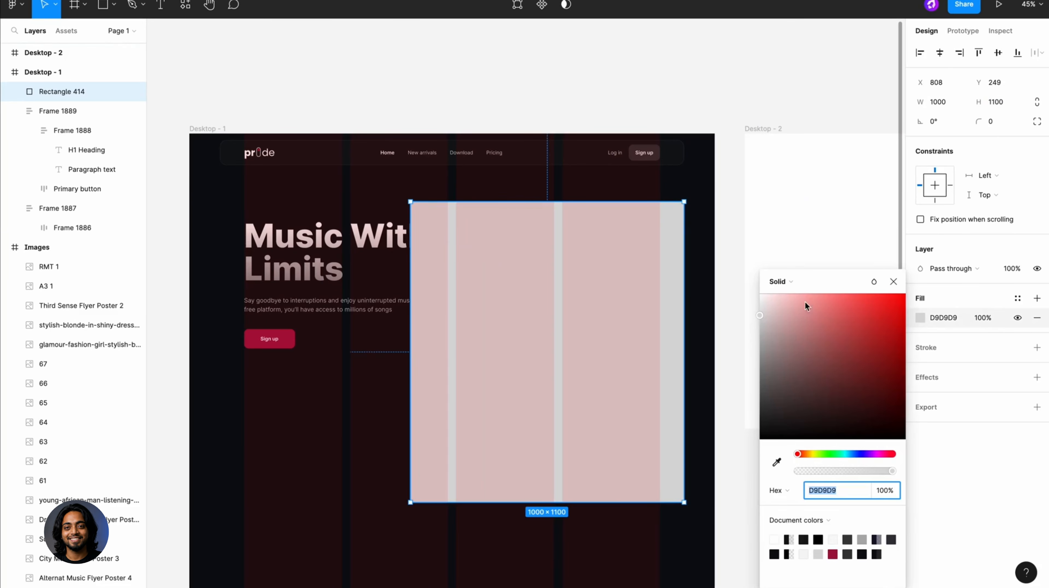
click(789, 285)
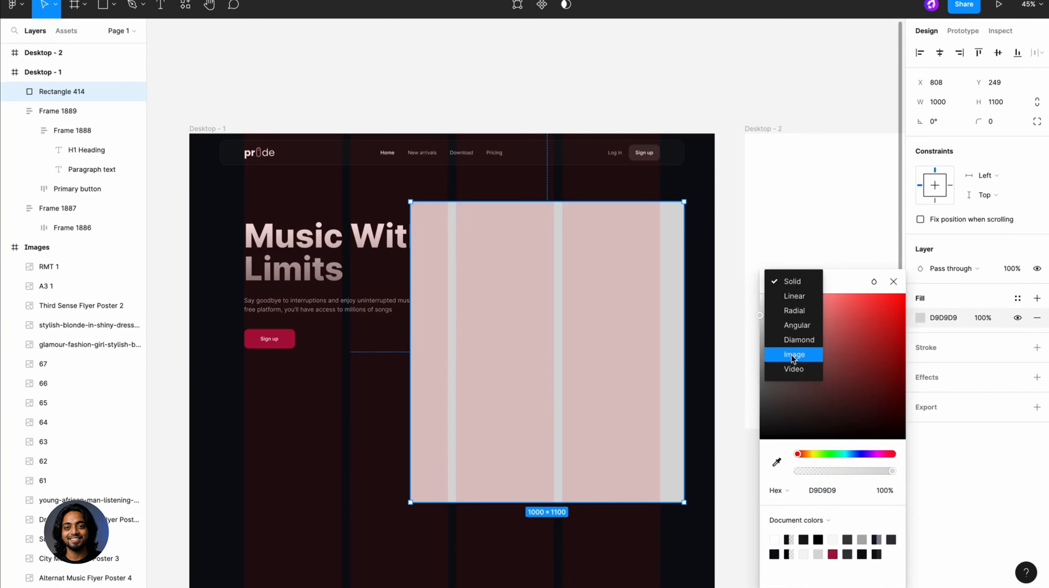
click(795, 325)
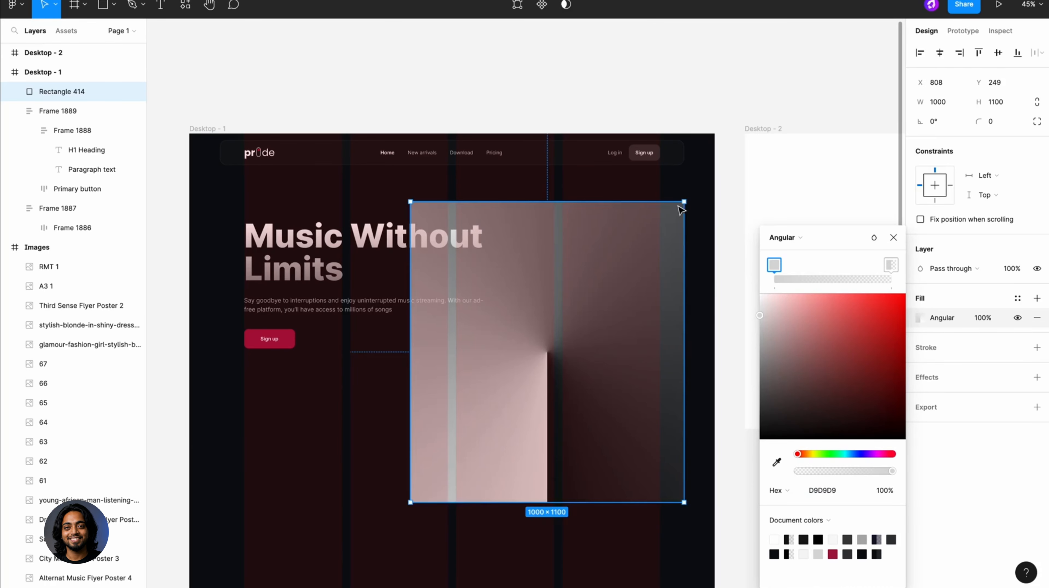
drag(701, 218, 705, 325)
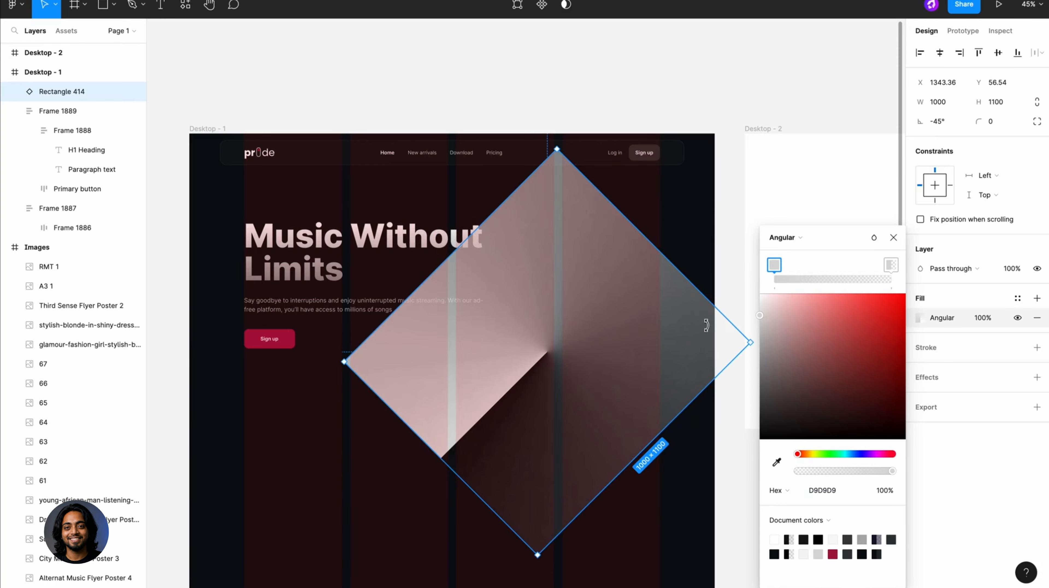
click(735, 292)
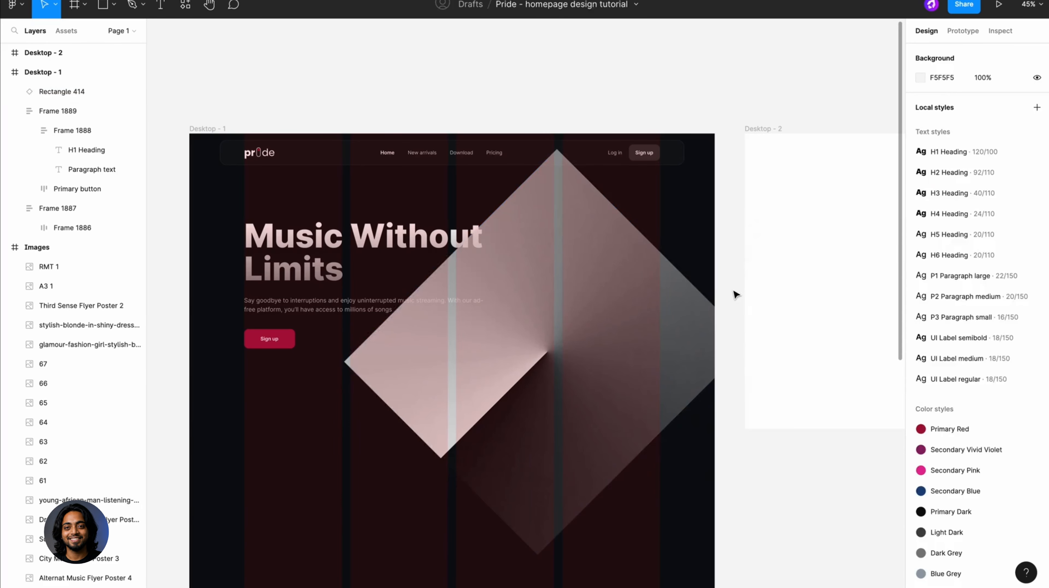
- Turn the rotated rectangle's angular gradient so its starting line runs from the centre down to near the lowest corner
click(696, 311)
click(920, 318)
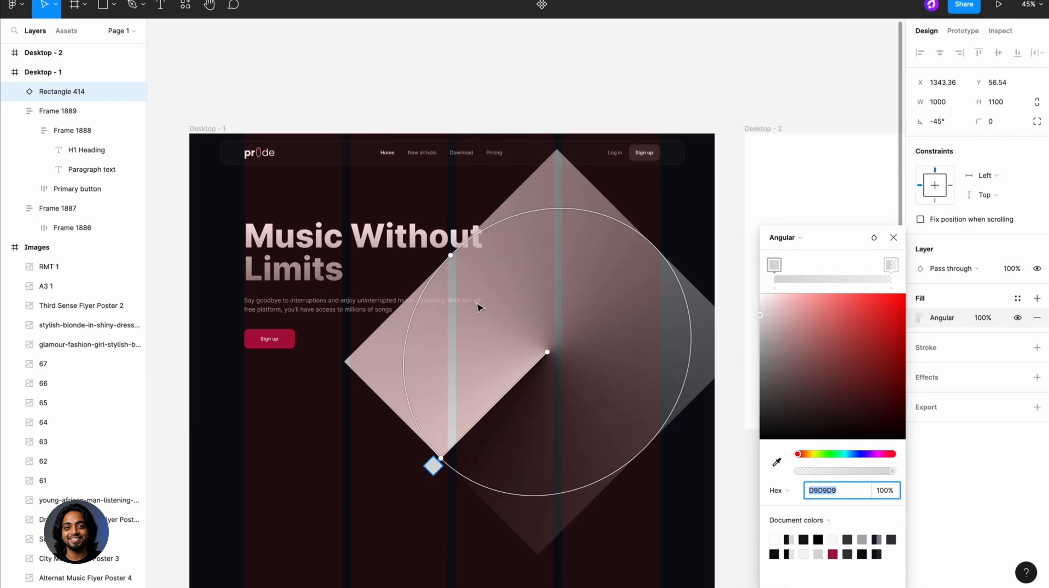
drag(451, 255, 469, 273)
drag(440, 458, 570, 540)
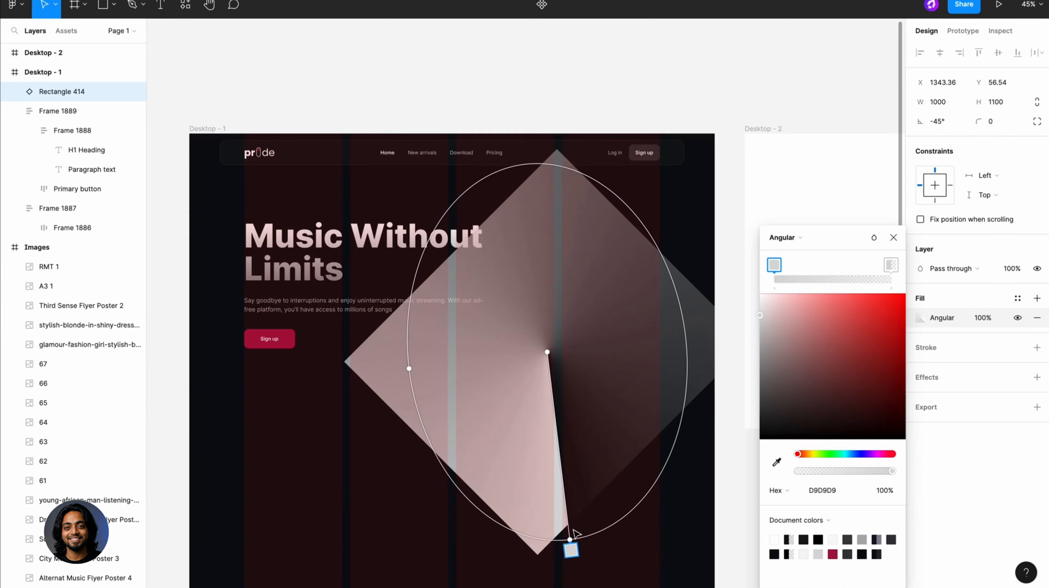
- Give the angular gradient's first stop a sampled near-black colour and add a second dark stop at the ring's lower left
click(776, 462)
click(470, 569)
drag(513, 531, 449, 431)
click(565, 545)
- Delete the transparent light stop from the angular gradient and place a dark 131518 stop near the top of the ring
click(892, 267)
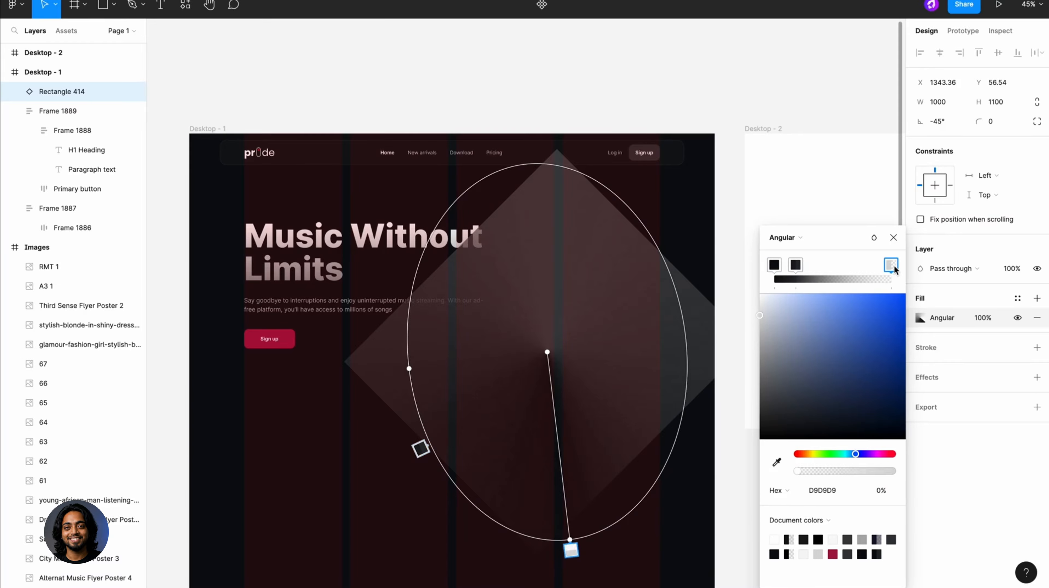
key(Delete)
click(793, 267)
drag(410, 388, 531, 156)
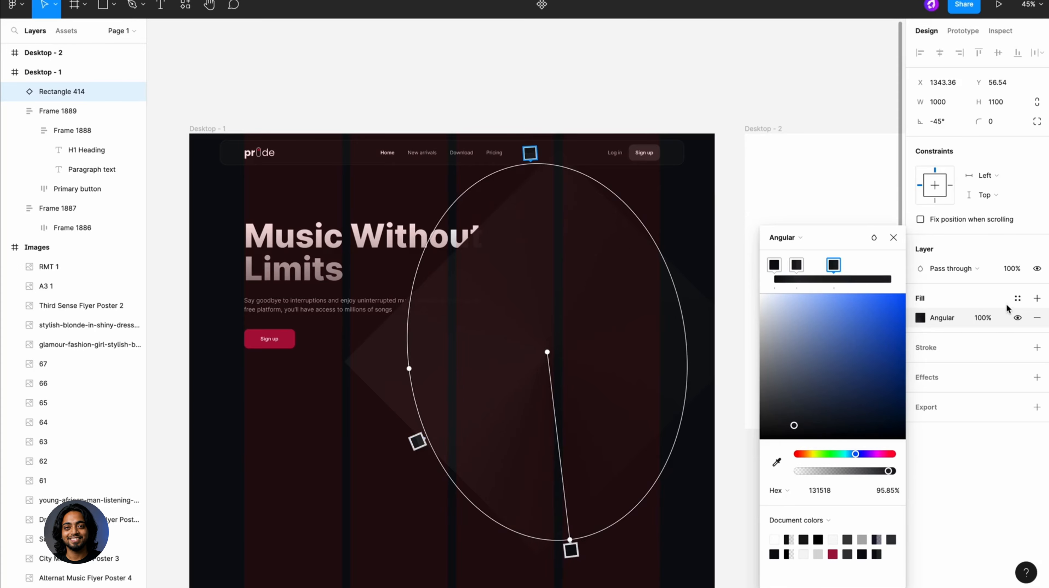
- Recolour the angular gradient's selected top stop with the pink E52996 sampled from the color library
click(775, 461)
ctrl+scroll(655, 401, down, 10)
scroll(493, 350, left, 5)
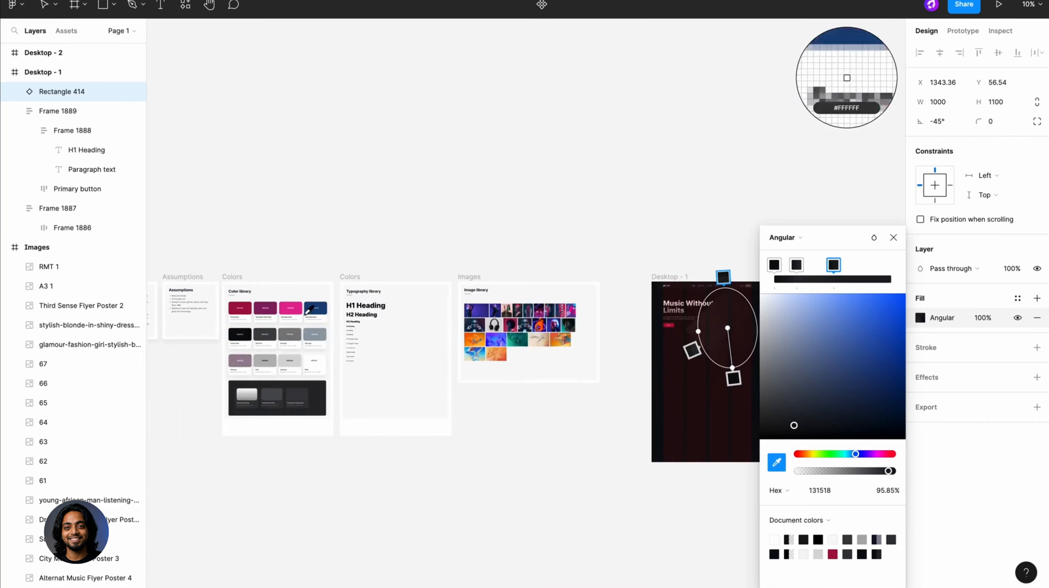
ctrl+scroll(304, 305, up, 5)
click(306, 303)
ctrl+scroll(576, 312, down, 5)
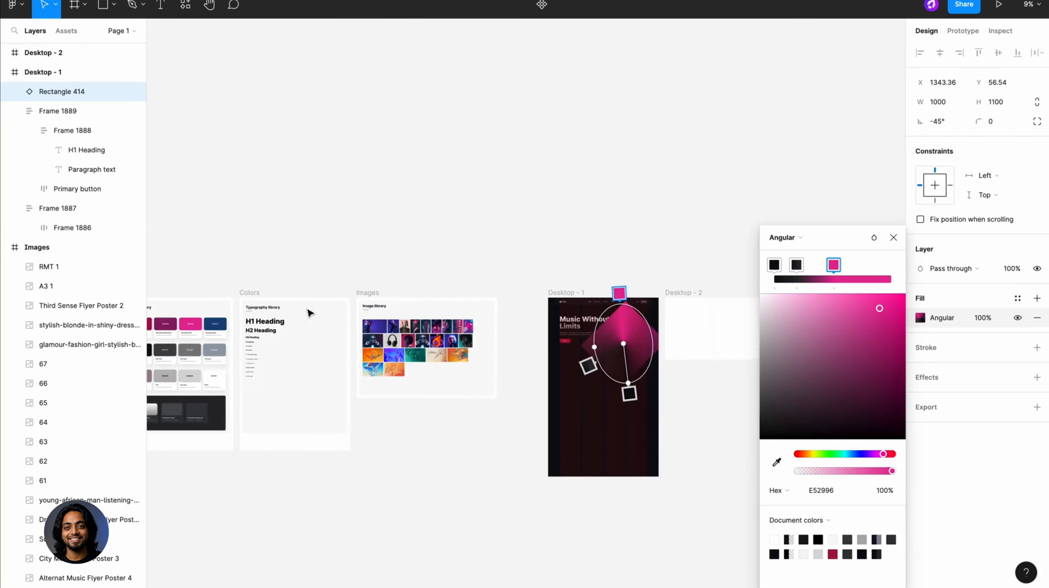
- Add a gradient stop just clockwise of the pink one and give it the blue 18457C sampled from the color library
scroll(584, 296, right, 2)
ctrl+scroll(584, 298, up, 5)
click(581, 313)
click(776, 461)
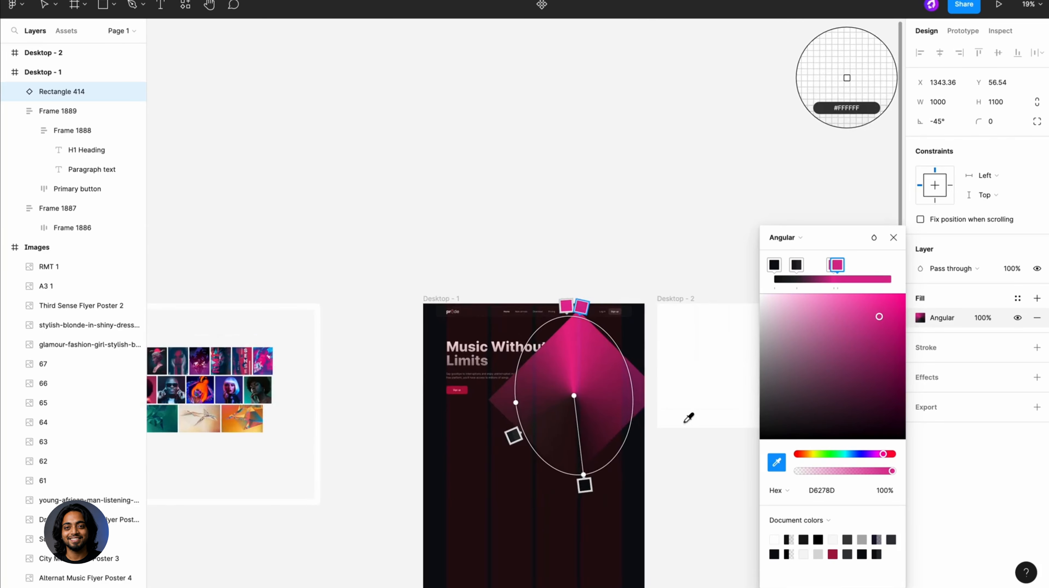
ctrl+scroll(686, 415, down, 3)
scroll(686, 414, left, 4)
scroll(666, 395, left, 2)
ctrl+scroll(251, 305, up, 5)
click(283, 304)
ctrl+scroll(283, 305, down, 5)
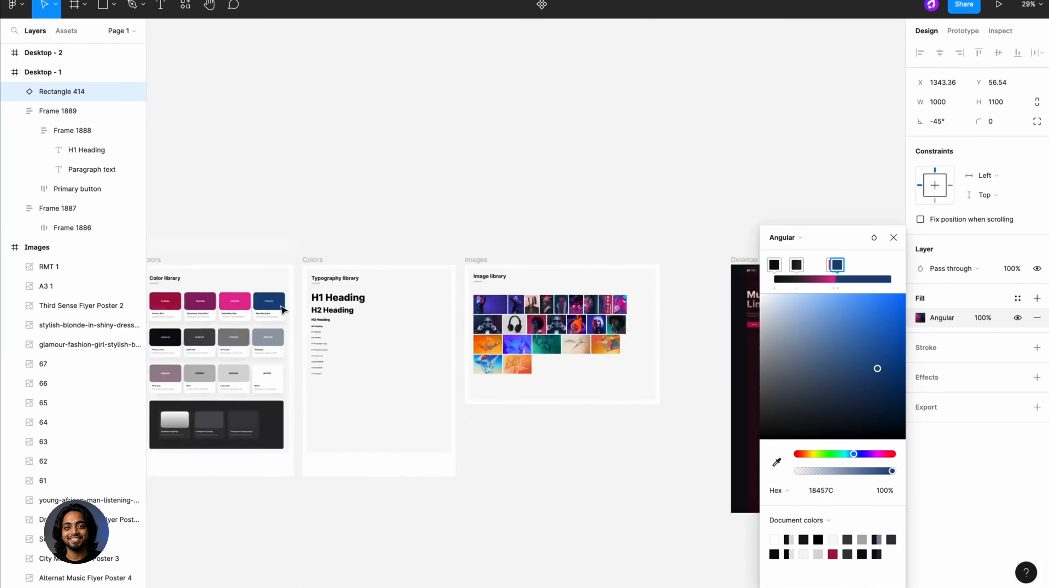
- Add a blue 163E6F stop on the right side of the gradient ring and set its opacity to 53%
scroll(283, 308, right, 4)
scroll(283, 309, right, 2)
ctrl+scroll(529, 298, up, 4)
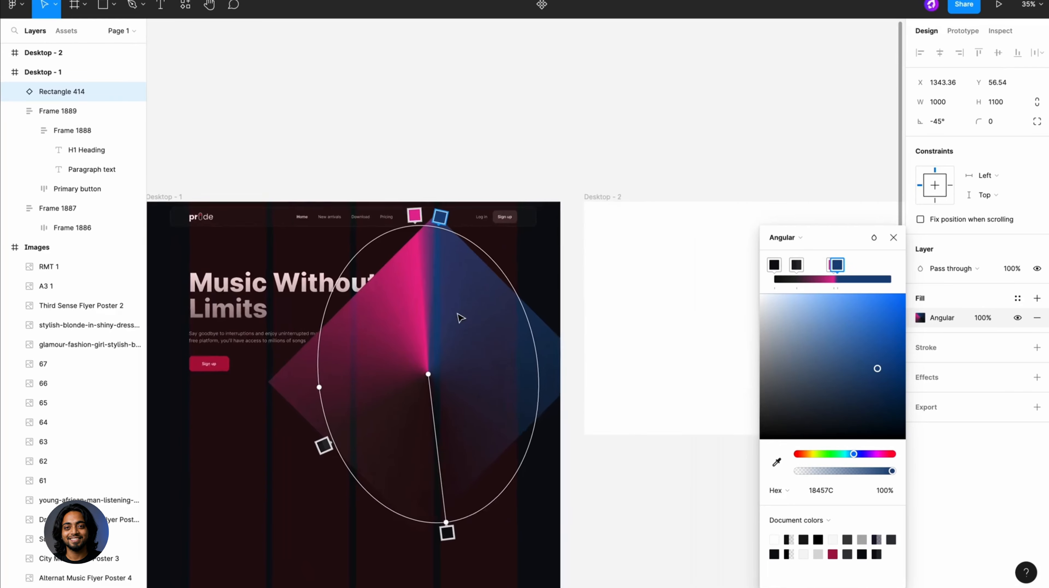
ctrl+scroll(449, 214, up, 1)
drag(480, 245, 557, 385)
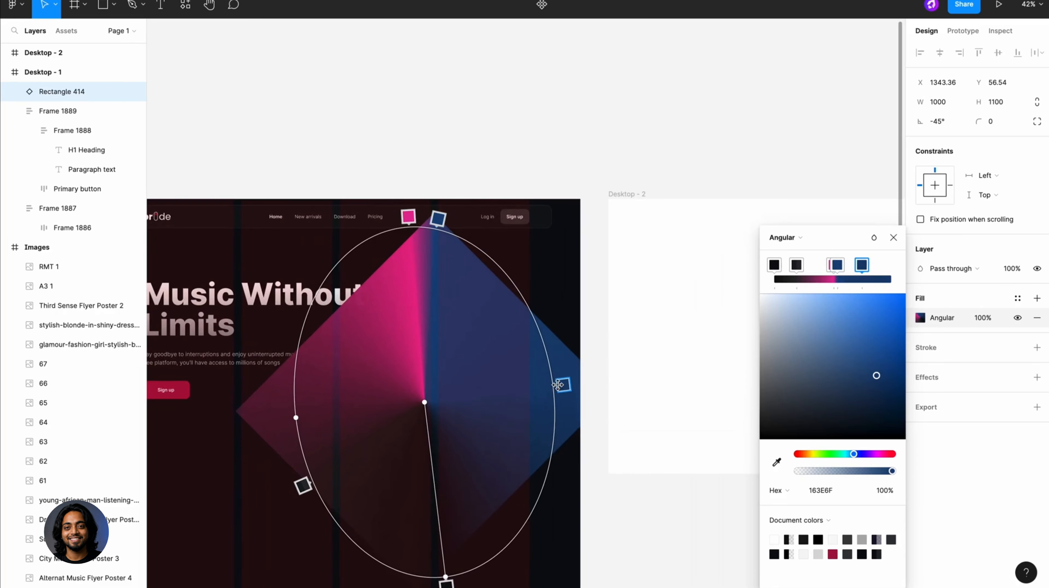
click(882, 492)
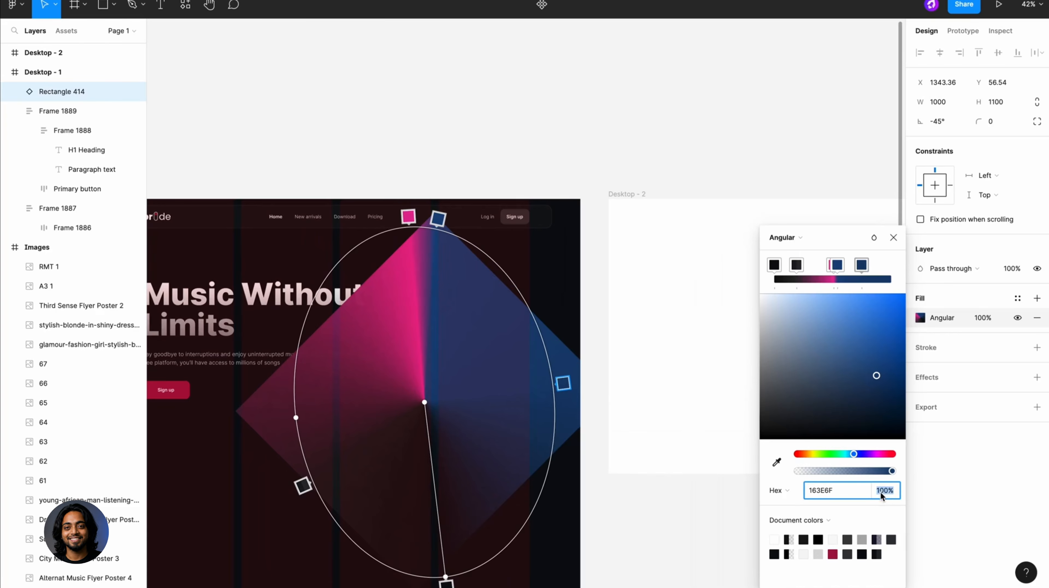
text(50)
key(Return)
click(614, 438)
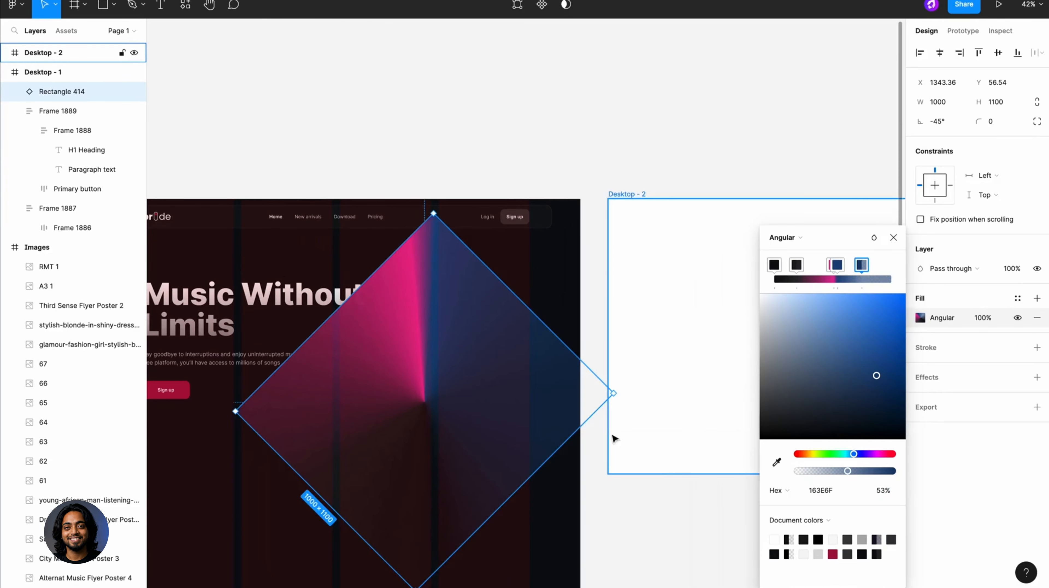
- Move the gradient rectangle right to X 1555.82 and send it behind the hero content and navigation bar
ctrl+scroll(613, 440, down, 3)
scroll(610, 440, left, 1)
click(520, 401)
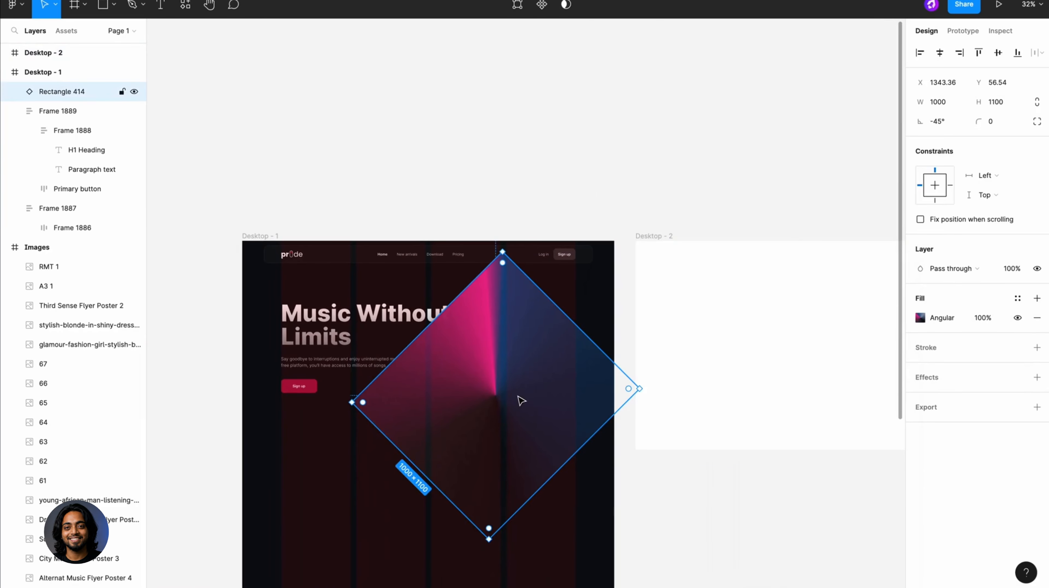
drag(517, 395, 535, 395)
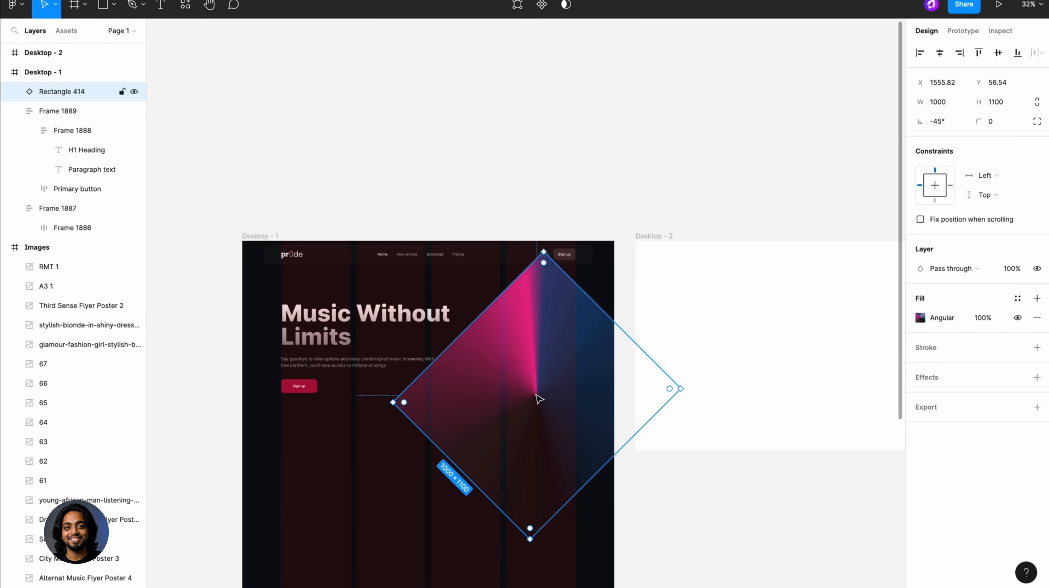
ctrl+scroll(537, 396, up, 3)
key(ctrl+shift+bracketleft)
- Add a layer blur of 150 to the gradient rectangle
click(1036, 377)
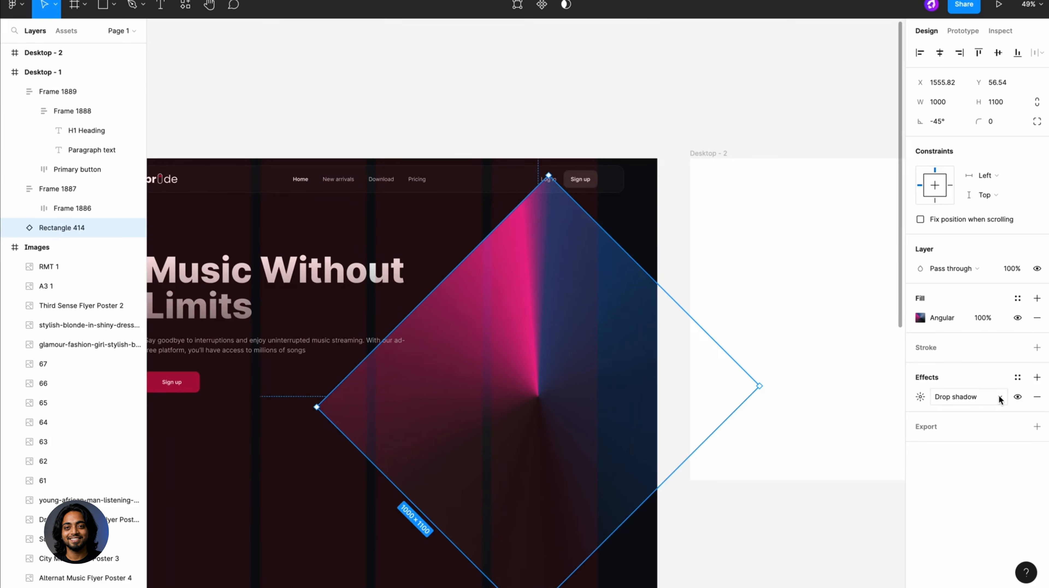
click(988, 396)
click(975, 409)
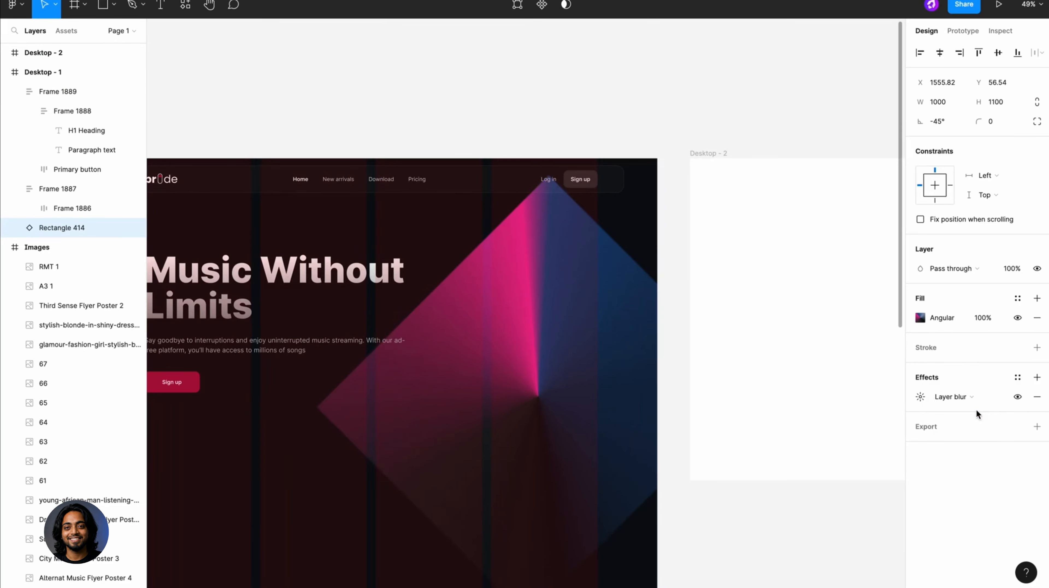
click(919, 396)
text(150)
key(Return)
click(730, 126)
scroll(731, 126, down, 3)
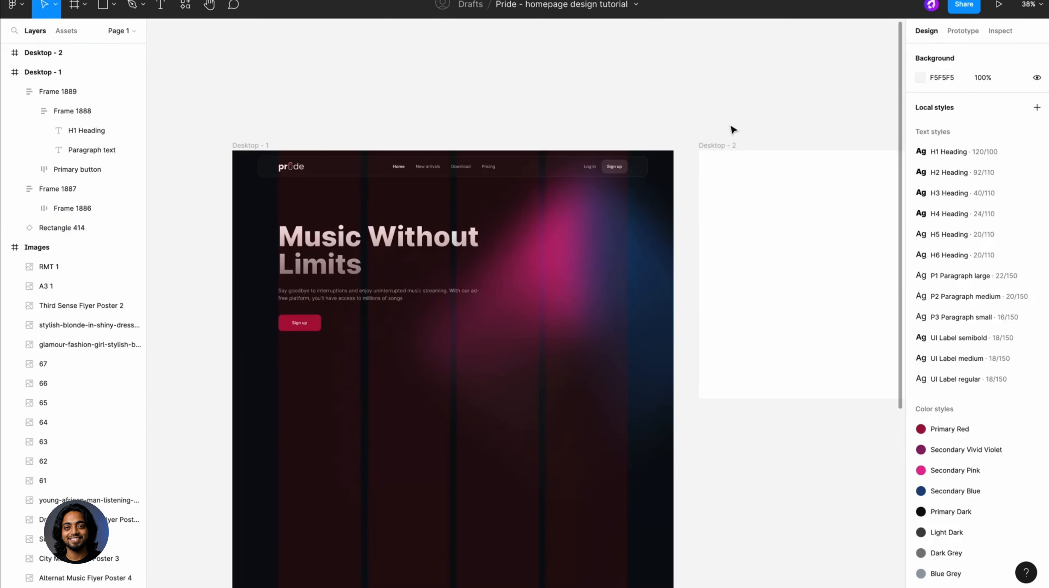
- Adjust the colour of the dark stop at the lower left of the blurred rectangle's angular gradient
click(608, 277)
click(919, 317)
click(471, 409)
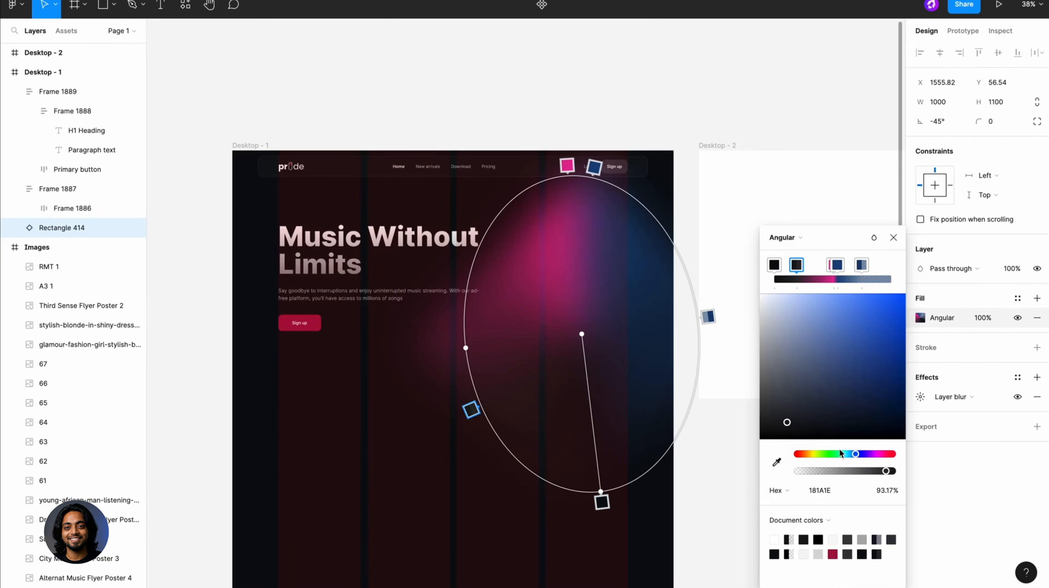
drag(804, 443, 845, 449)
click(733, 497)
- Place a copy of the image library's photo of the woman in a shiny outfit onto Desktop - 1, beside the heading
scroll(616, 475, up, 5)
scroll(642, 412, down, 3)
scroll(643, 414, down, 5)
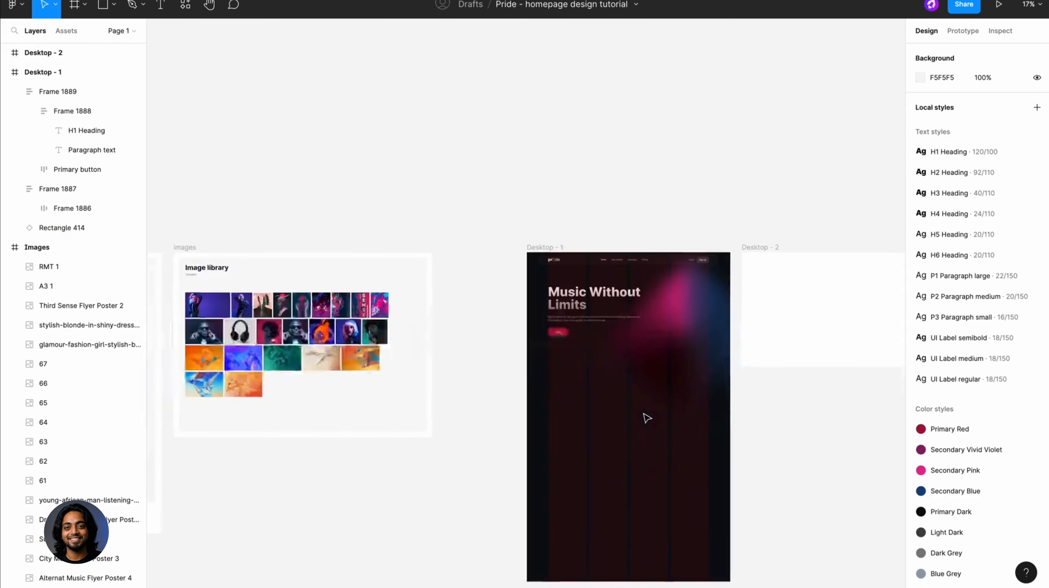
scroll(646, 416, left, 2)
scroll(301, 272, up, 6)
click(301, 269)
scroll(297, 265, down, 5)
drag(298, 265, 795, 282)
scroll(796, 282, up, 6)
scroll(794, 282, right, 3)
scroll(744, 246, up, 5)
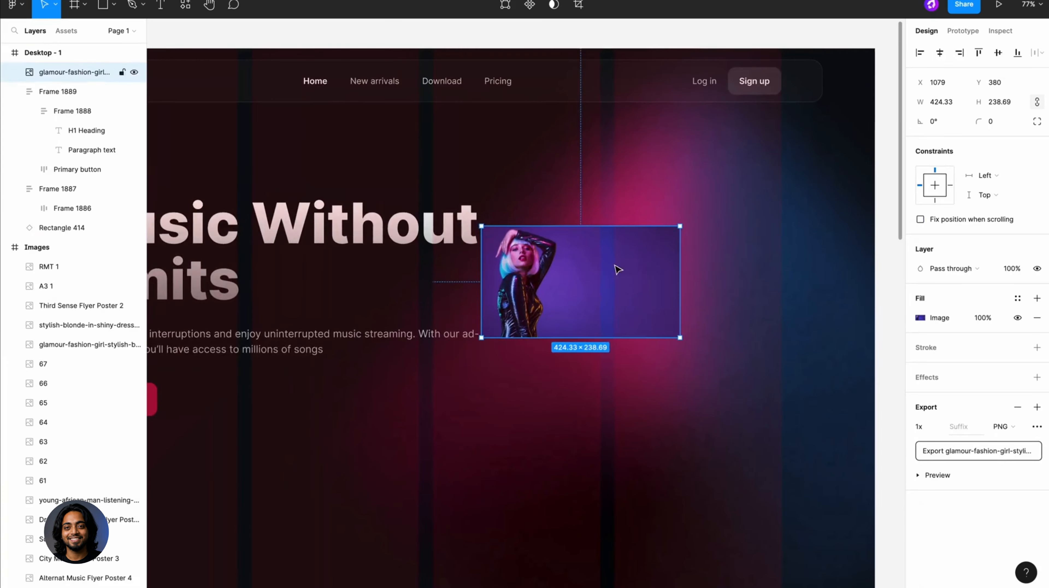
- Scale the woman's photo proportionally to about 1404 × 790 and position it at X 1053.14, Y 115
key(k)
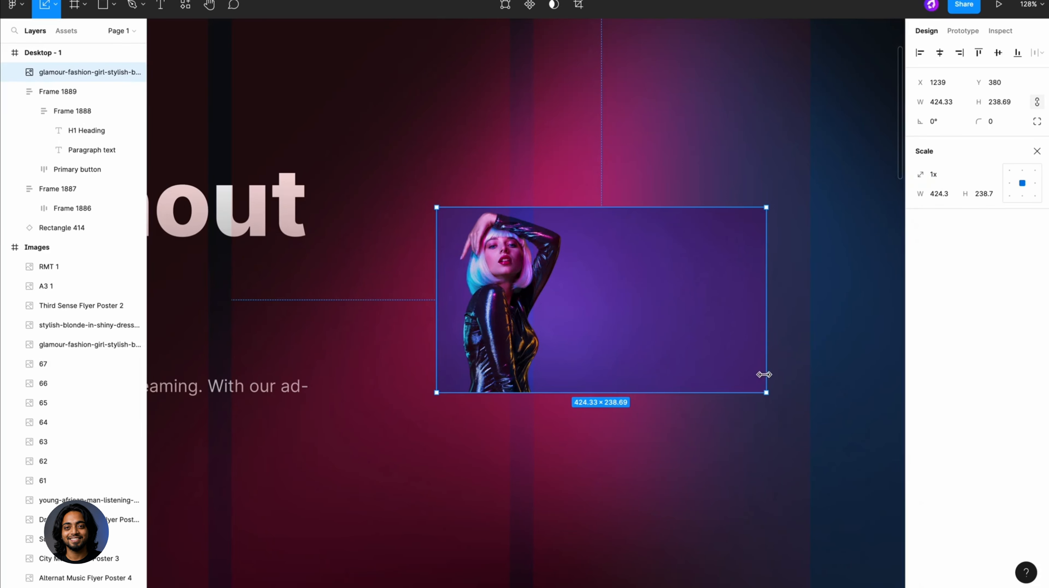
drag(764, 374, 946, 373)
scroll(715, 327, down, 5)
drag(631, 209, 655, 223)
click(1036, 151)
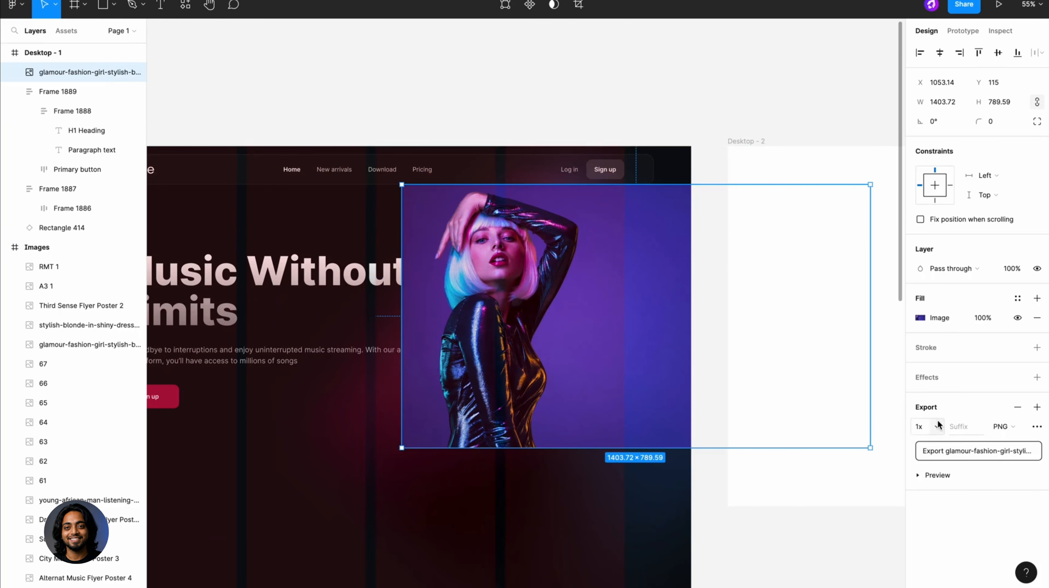
- Export the woman's photo as a PNG at 2x
click(931, 426)
click(935, 449)
click(951, 451)
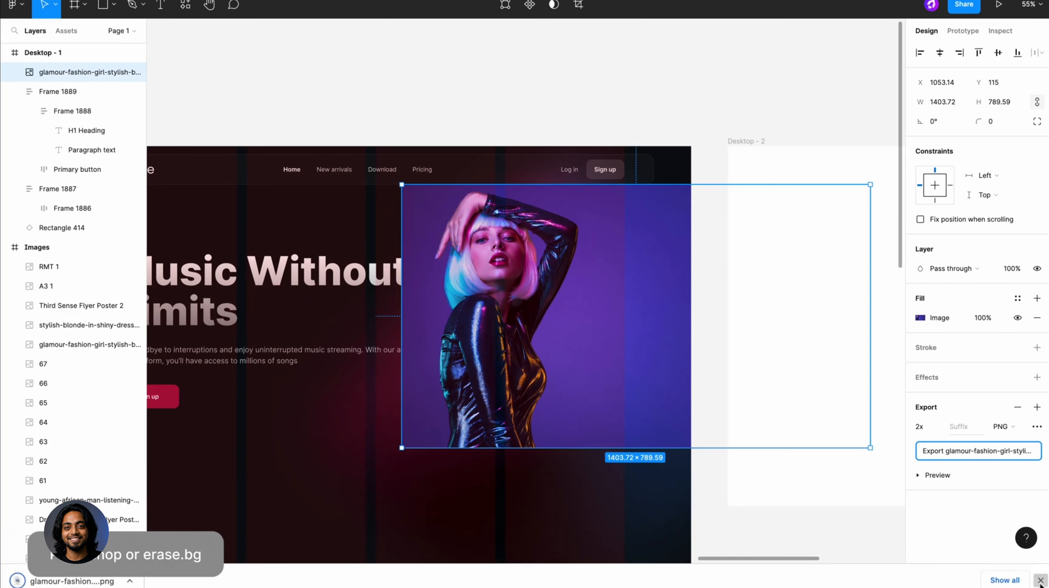
click(1039, 580)
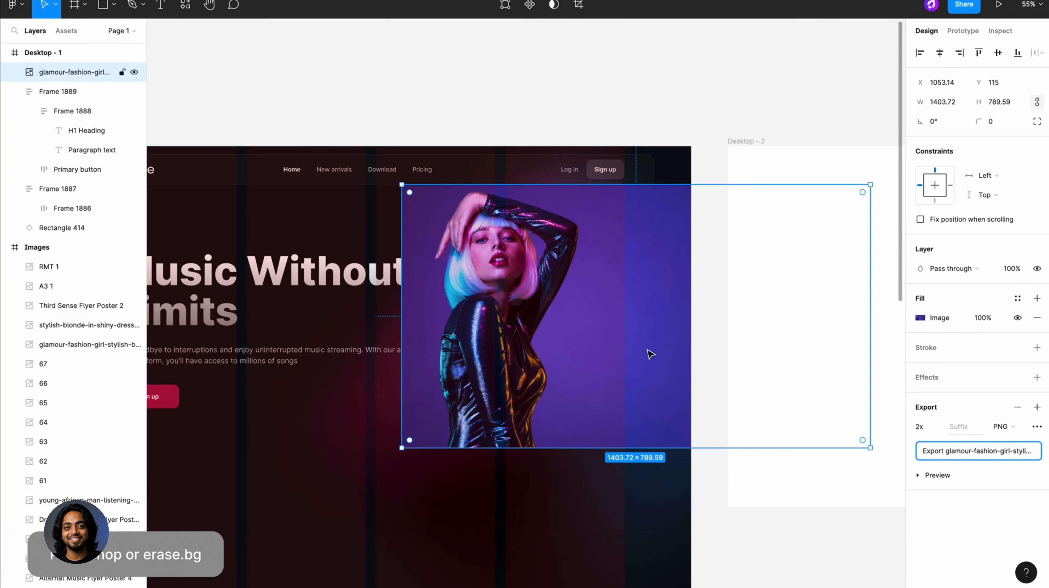
- Replace the photo with the background-free cut-out of the woman, pasted directly above the blurred gradient rectangle
key(Delete)
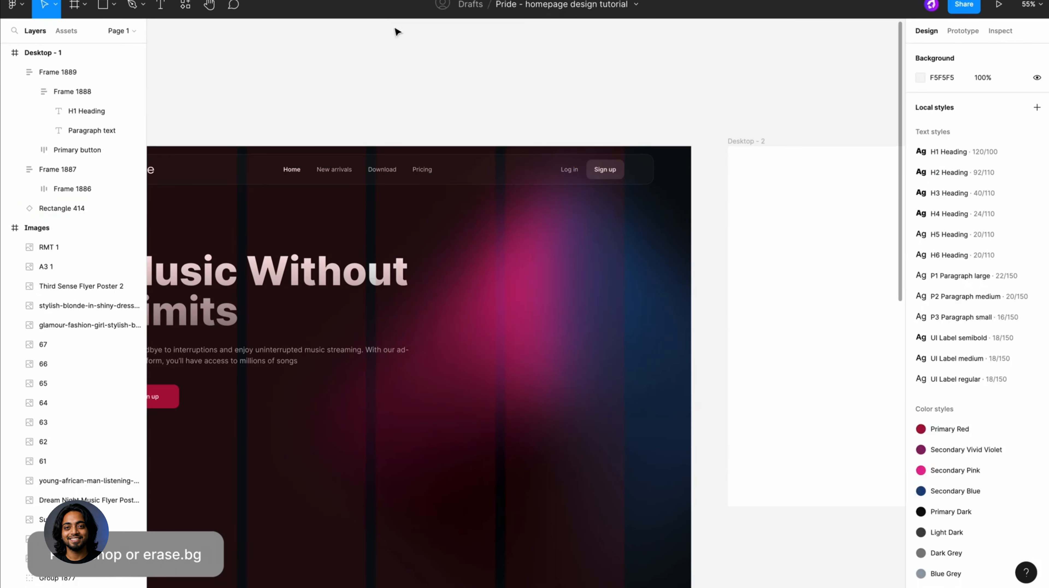
click(597, 336)
key(ctrl+v)
key(ctrl+z)
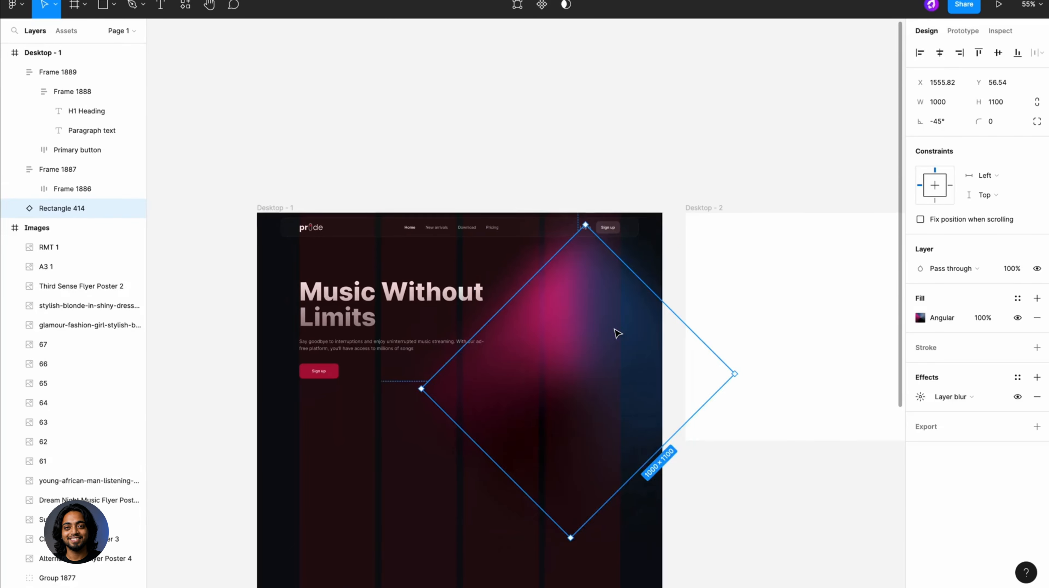
key(ctrl+v)
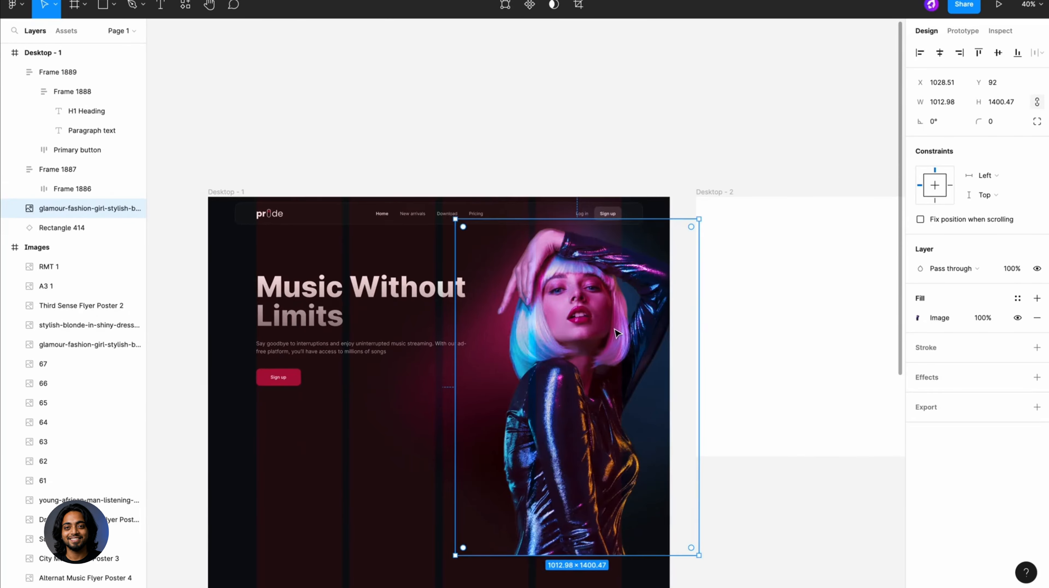
- Nudge the woman's cut-out vertically to Y 92 and flip it horizontally
key(shift+Up)
key(alt)
key(Down)
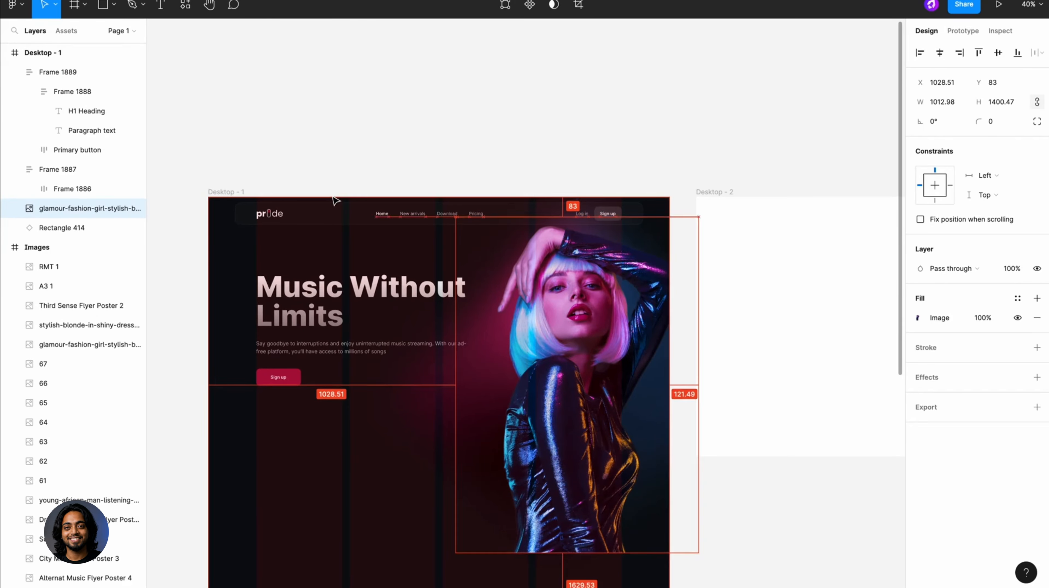
key(Down)
key(Down)
key(Down)
key(Down)
key(Down)
key(Down)
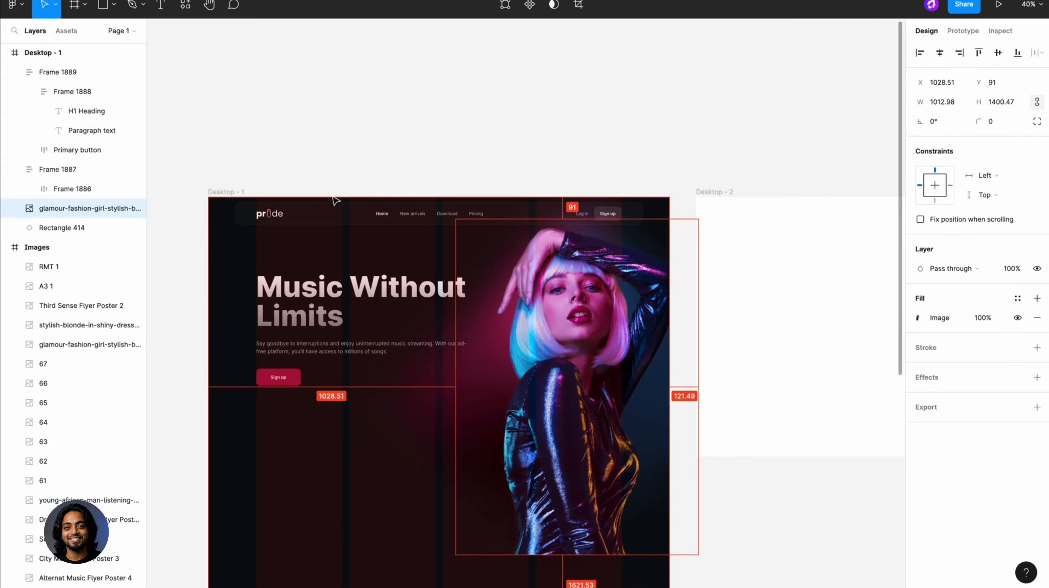
key(Down)
right_click(619, 360)
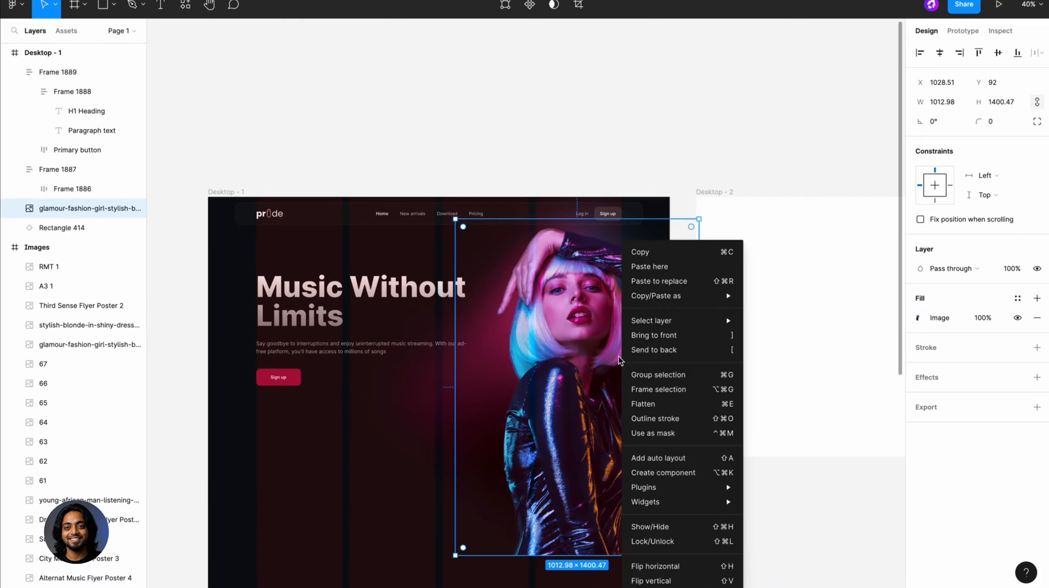
click(668, 565)
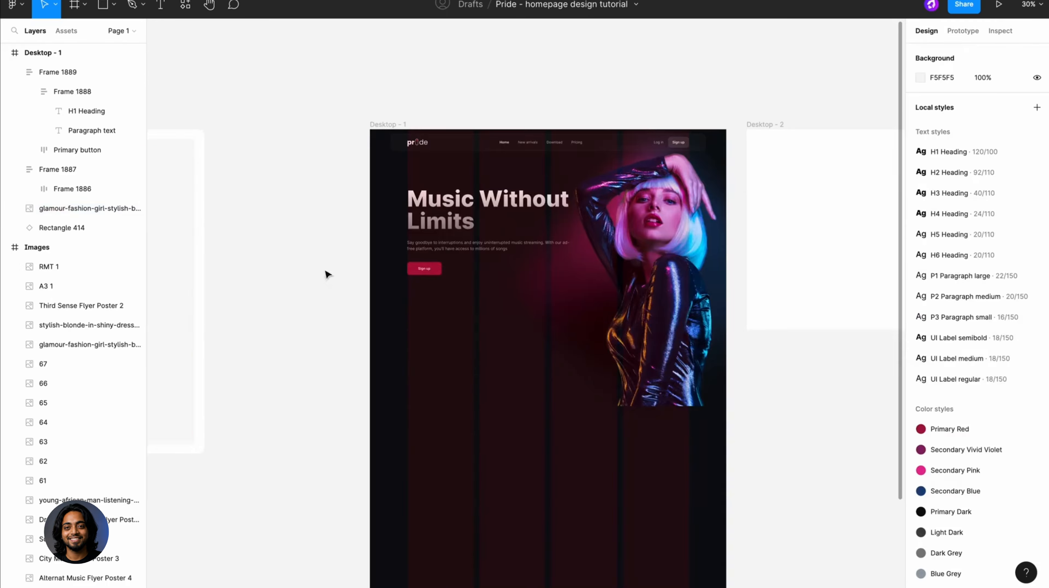
- Draw a full-width 1920 × 643 rectangle over the cut-out's lower part at Y 1128 and fill it with the Primary Dark style
key(r)
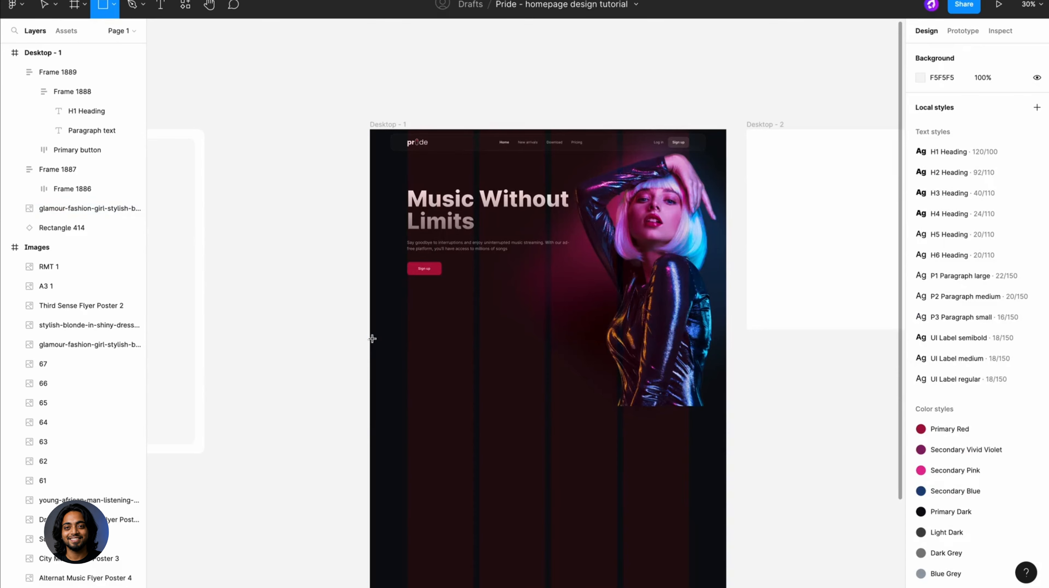
mouse_move(370, 339)
mouse_down()
mouse_move(726, 427)
mouse_move(696, 460)
mouse_up()
scroll(724, 426, up, 1)
click(1017, 298)
click(973, 455)
- Add a layer blur of 163 to the dark rectangle
click(1037, 356)
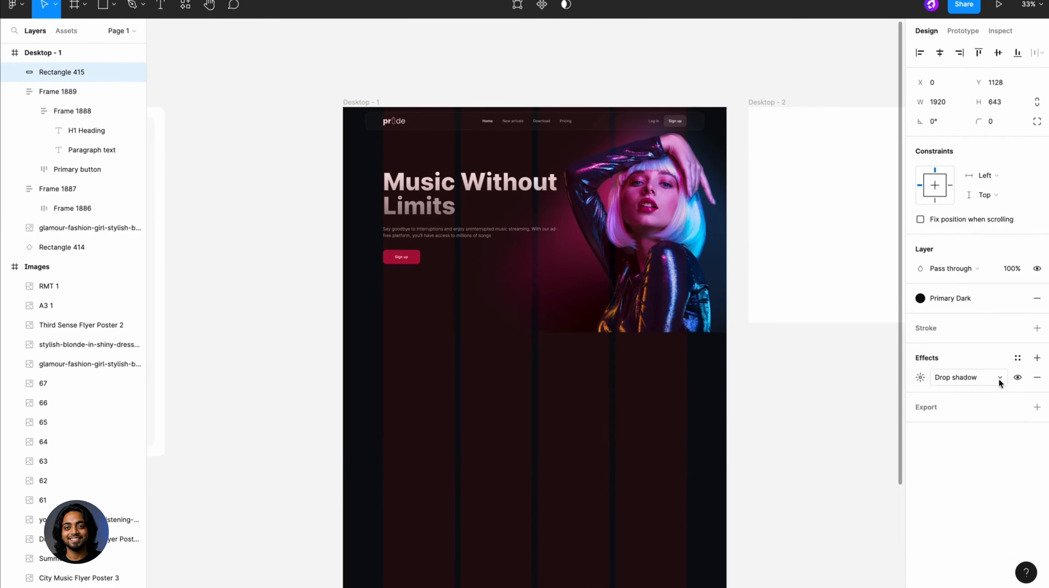
click(998, 378)
click(983, 392)
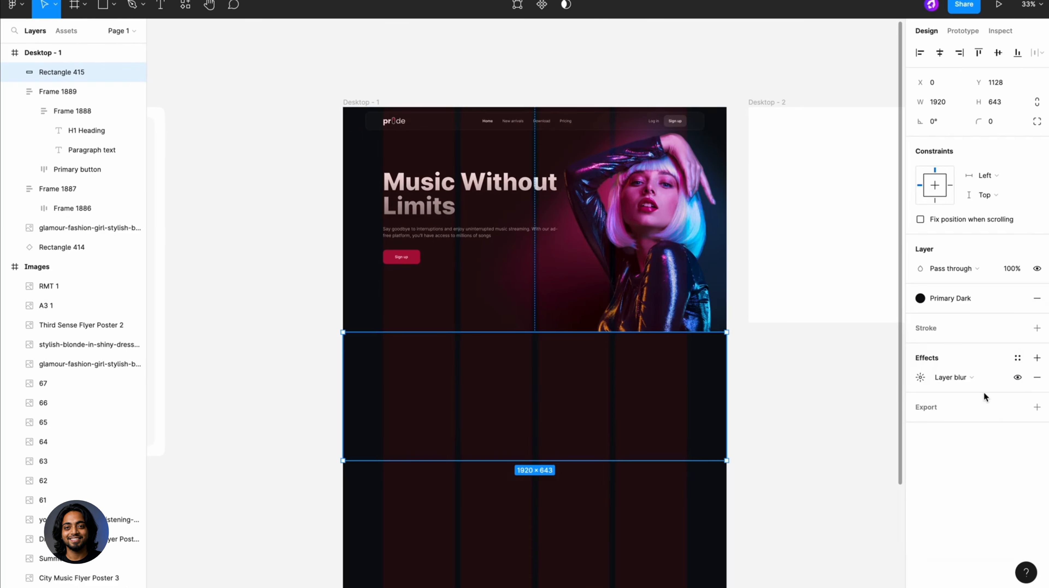
click(920, 377)
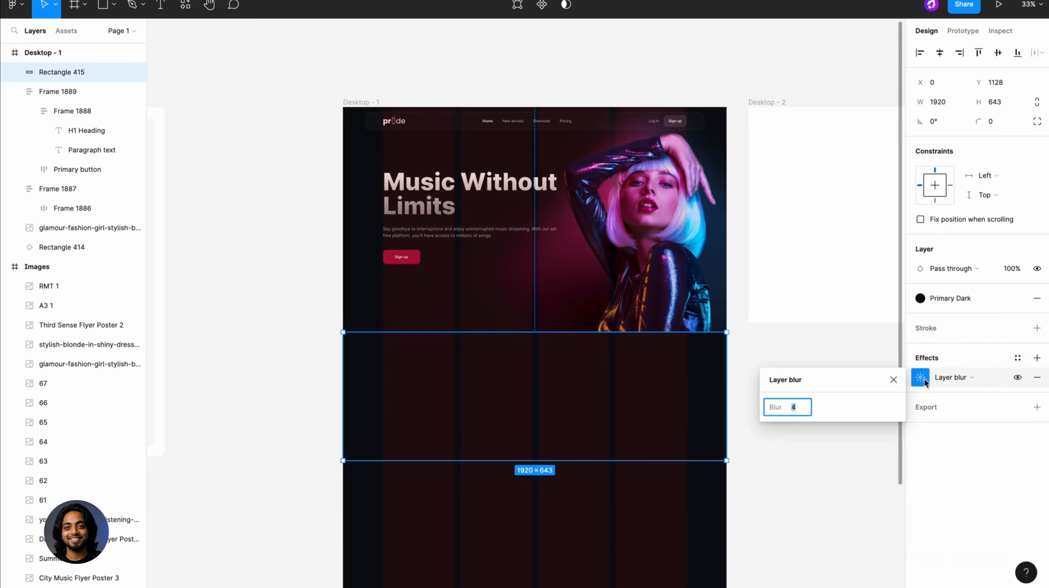
text(163)
key(Return)
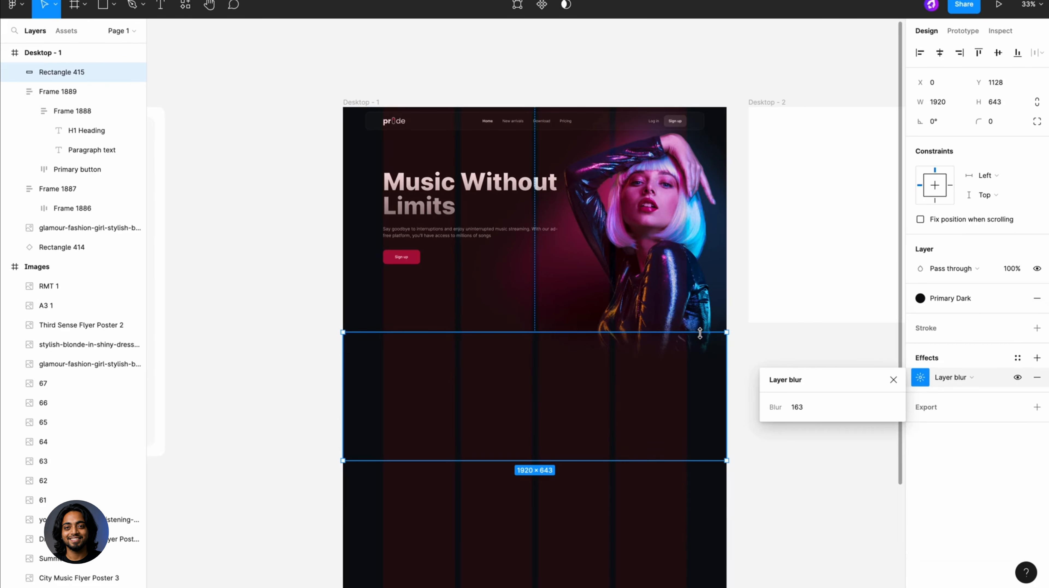
- Extend the blurred dark rectangle's top edge upward so its height is 667, and lock the layer
drag(700, 332, 700, 327)
click(745, 343)
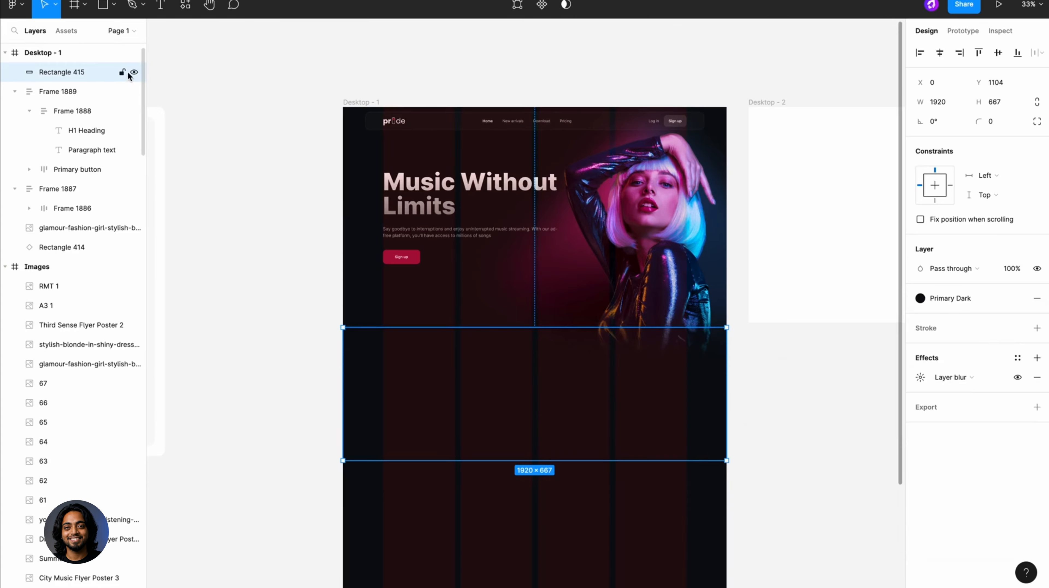
click(123, 72)
- Vertically centre the hero content against the Desktop - 2 frame laid over Desktop - 1, and delete that reference frame
click(525, 183)
scroll(494, 239, down, 2)
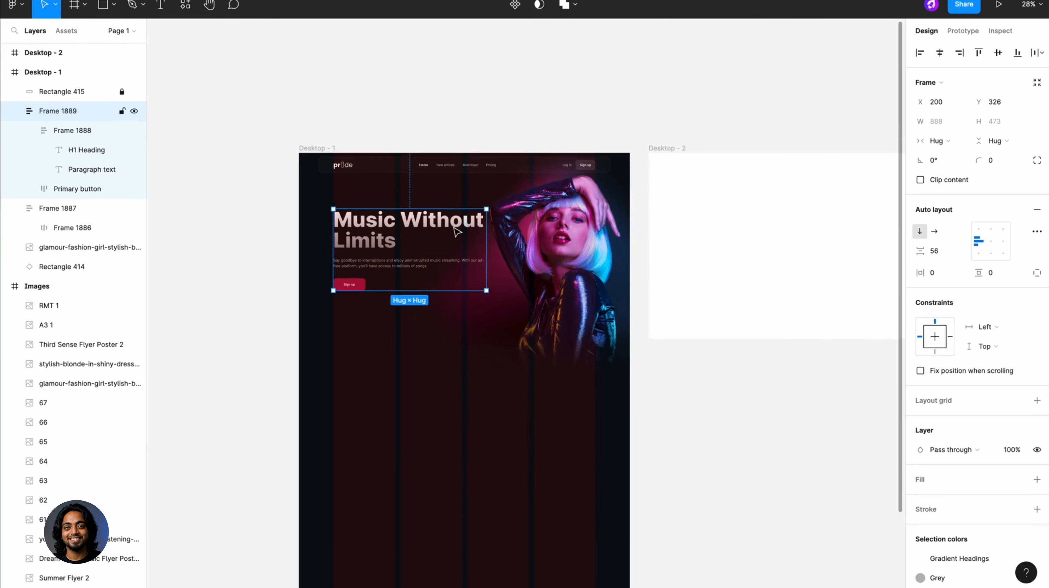
drag(646, 153, 496, 155)
drag(401, 237, 422, 265)
click(998, 53)
click(525, 230)
key(Delete)
scroll(370, 267, up, 6)
scroll(421, 265, down, 6)
click(608, 170)
scroll(610, 174, up, 3)
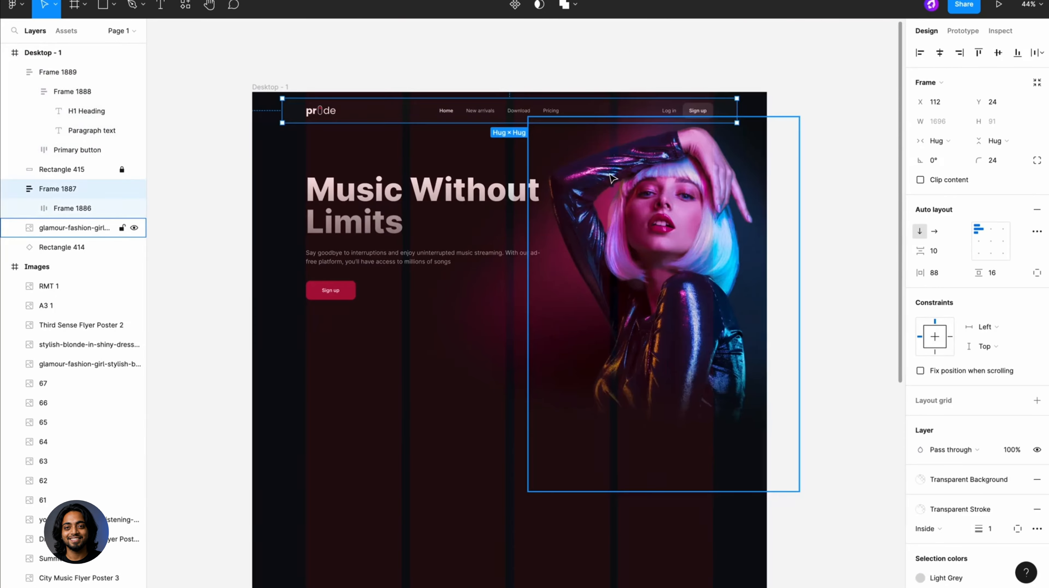
click(632, 52)
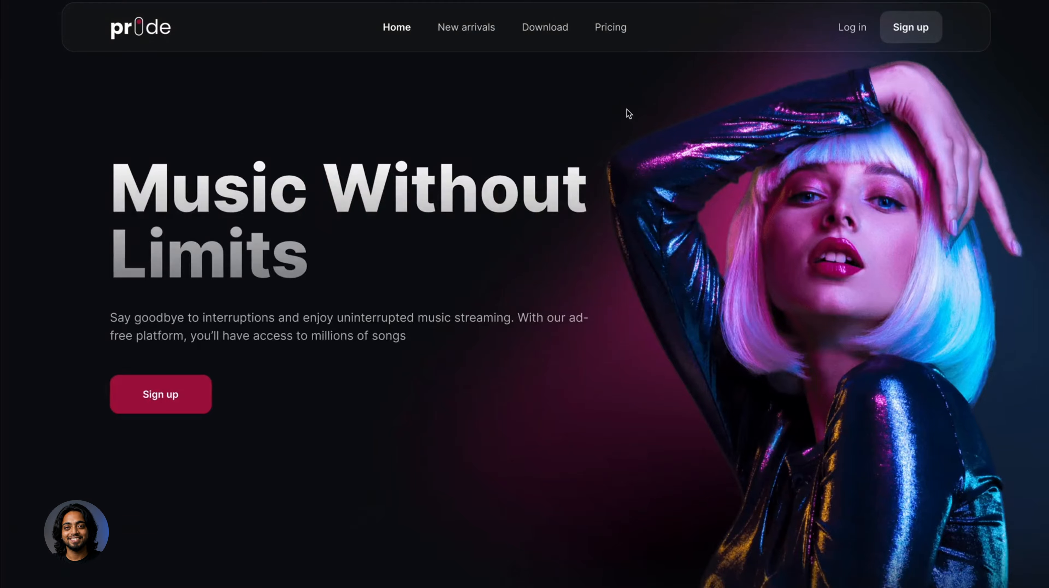